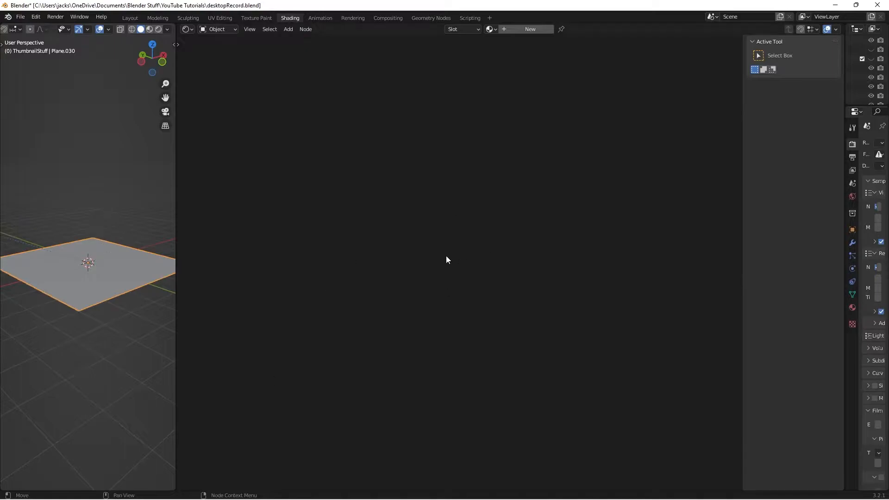
View the plane from the top in rendered shading, lit by the green forest environment instead of the scene world
{"action": "left_click", "coordinate": [152, 44]}
{"action": "middle_click_drag", "start_coordinate": [37, 320], "coordinate": [96, 245]}
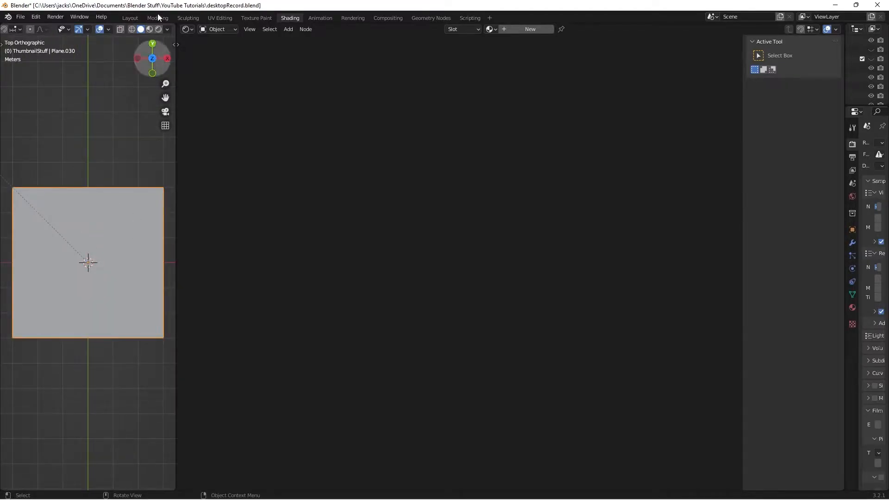
{"action": "left_click", "coordinate": [160, 29]}
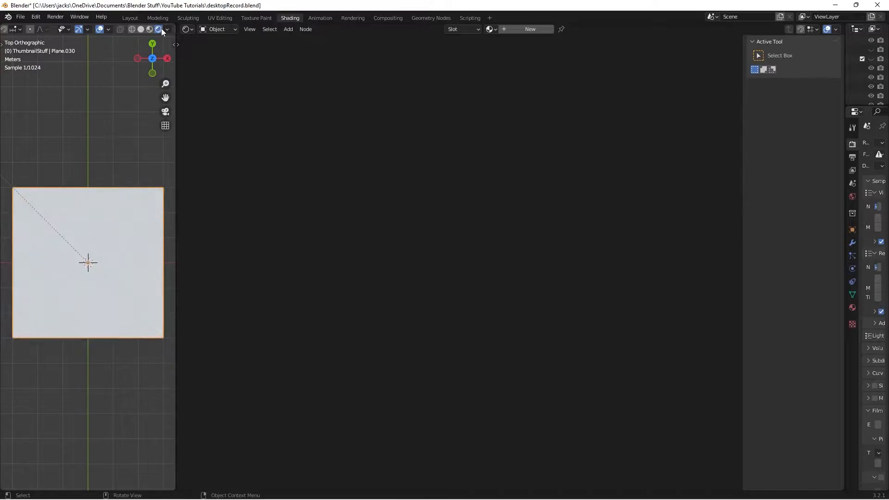
{"action": "left_click", "coordinate": [167, 29]}
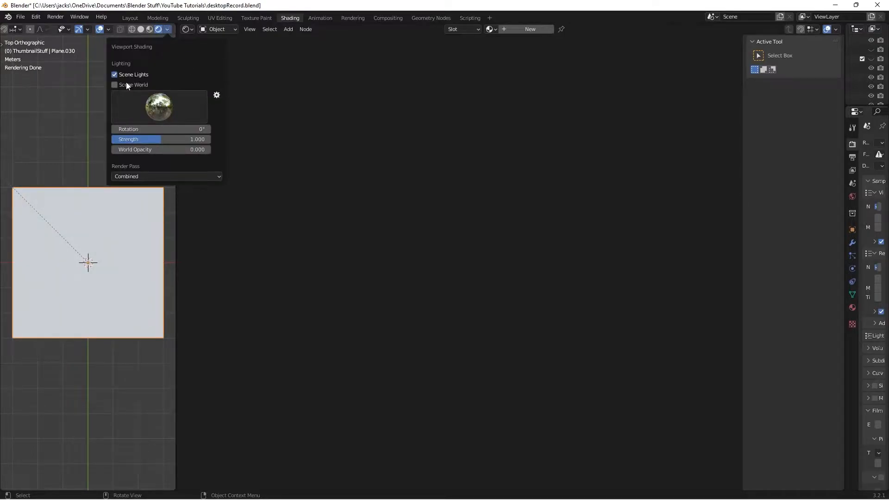
{"action": "left_click", "coordinate": [155, 114]}
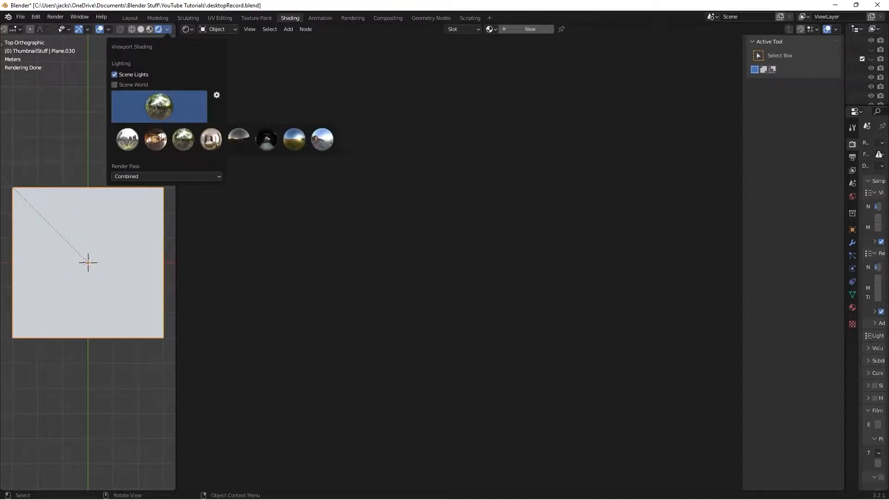
{"action": "left_click", "coordinate": [184, 141]}
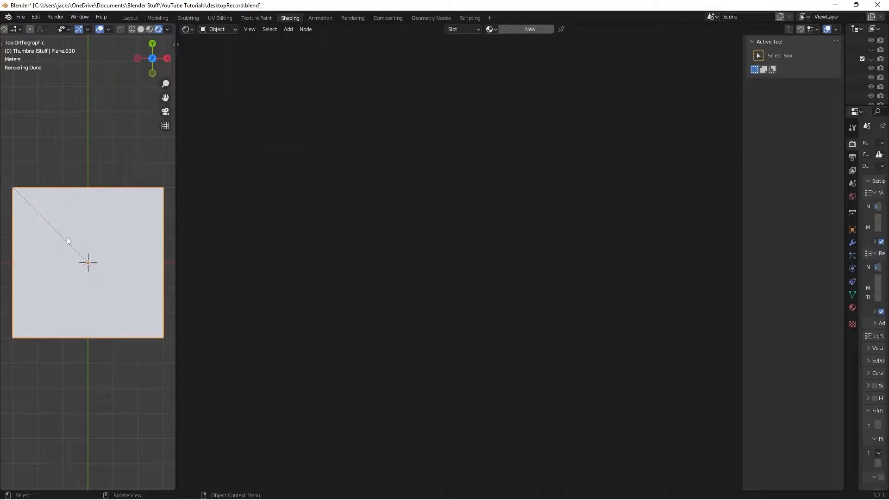
Create a new material for the plane and name it terracottaTile
{"action": "left_click", "coordinate": [525, 28]}
{"action": "left_click", "coordinate": [522, 28]}
{"action": "type", "text": "terracot"}
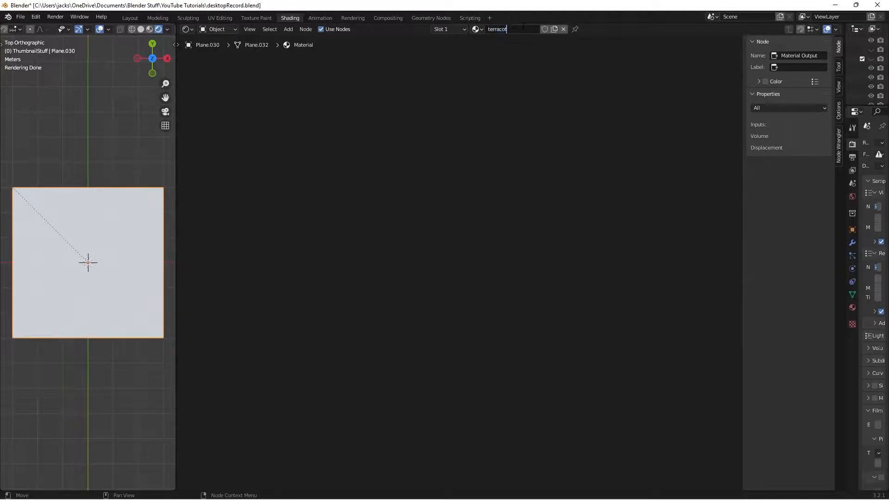
{"action": "type", "text": "taTile"}
{"action": "key", "text": "Return"}
{"action": "scroll", "coordinate": [432, 191], "scroll_direction": "up", "scroll_amount": 3}
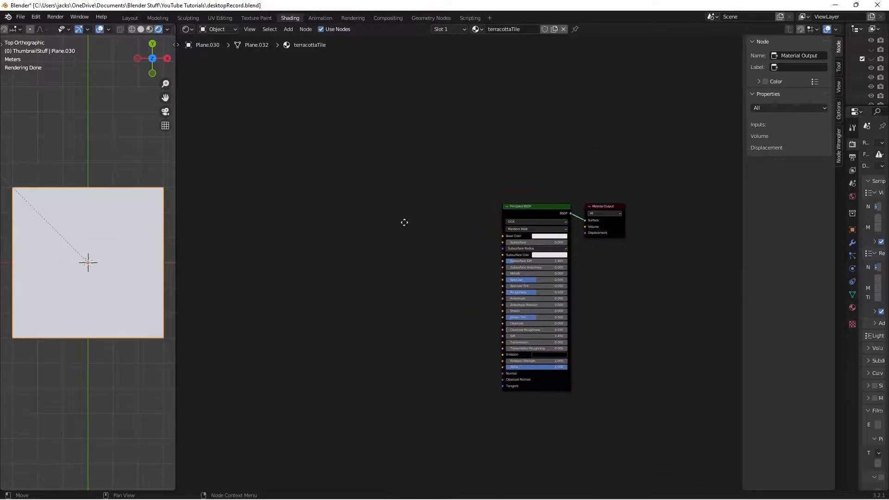
Look up the Node Wrangler add-on in the preferences by searching for "node", checking whether it is enabled
{"action": "left_click", "coordinate": [34, 19]}
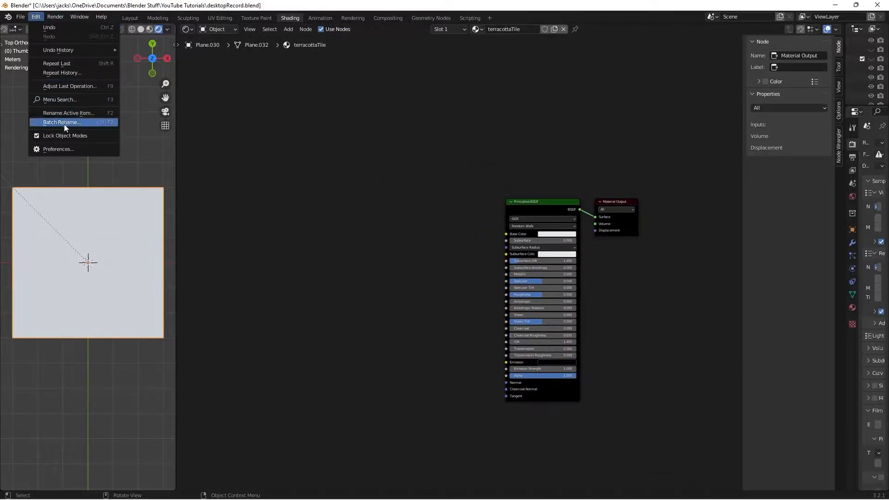
{"action": "left_click", "coordinate": [62, 149]}
{"action": "left_click", "coordinate": [35, 115]}
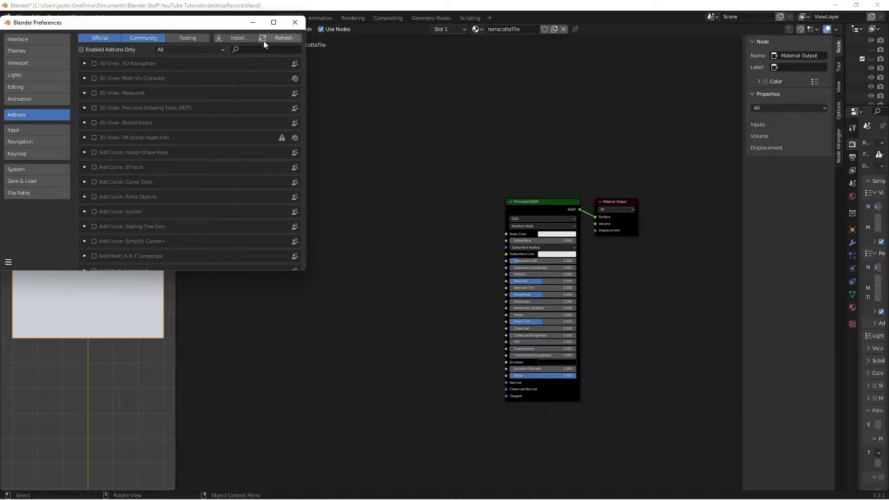
{"action": "left_click", "coordinate": [254, 51]}
{"action": "type", "text": "node"}
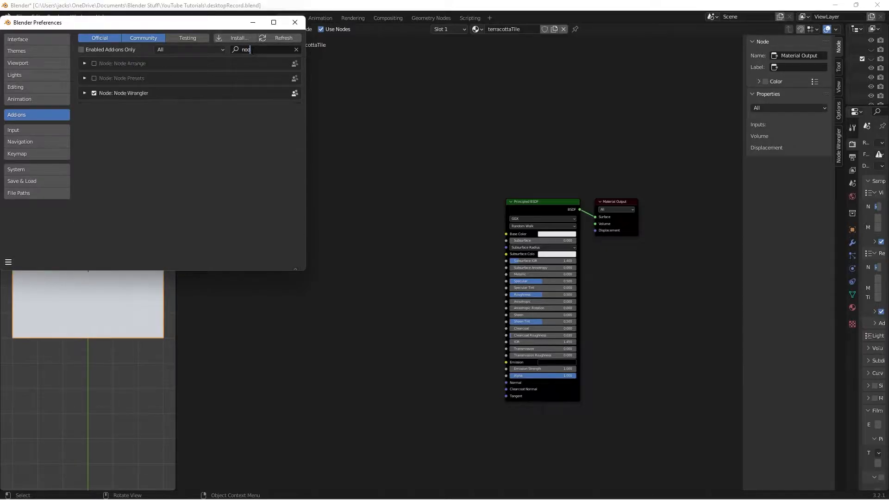
{"action": "left_click", "coordinate": [294, 22]}
Add a Brick Texture node and place it in the empty space before the Principled BSDF
{"action": "scroll", "coordinate": [321, 241], "scroll_direction": "up", "scroll_amount": 1}
{"action": "key", "text": "shift+a"}
{"action": "left_click", "coordinate": [324, 252]}
{"action": "type", "text": "brick"}
{"action": "key", "text": "Return"}
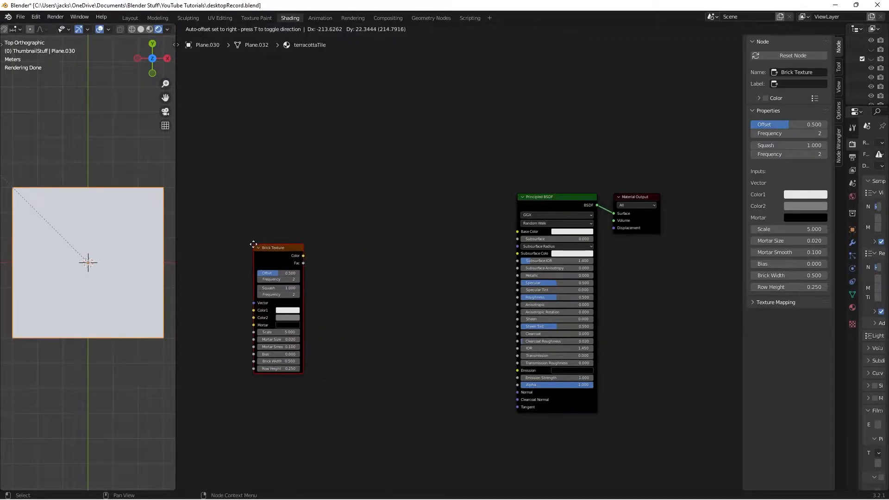
{"action": "left_click", "coordinate": [258, 244]}
{"action": "middle_click_drag", "start_coordinate": [249, 213], "coordinate": [408, 168]}
{"action": "scroll", "coordinate": [418, 187], "scroll_direction": "up", "scroll_amount": 2}
{"action": "left_click_drag", "start_coordinate": [444, 210], "coordinate": [357, 196]}
Add Texture Coordinate and Mapping nodes driving the Brick Texture's vector by UV, and arrange the three nodes side by side
{"action": "key", "text": "ctrl+t"}
{"action": "middle_click_drag", "start_coordinate": [330, 229], "coordinate": [454, 205]}
{"action": "left_click_drag", "start_coordinate": [255, 153], "coordinate": [438, 290]}
{"action": "key", "text": "g"}
{"action": "left_click", "coordinate": [362, 226]}
{"action": "left_click", "coordinate": [295, 207]}
{"action": "left_click_drag", "start_coordinate": [280, 206], "coordinate": [295, 220]}
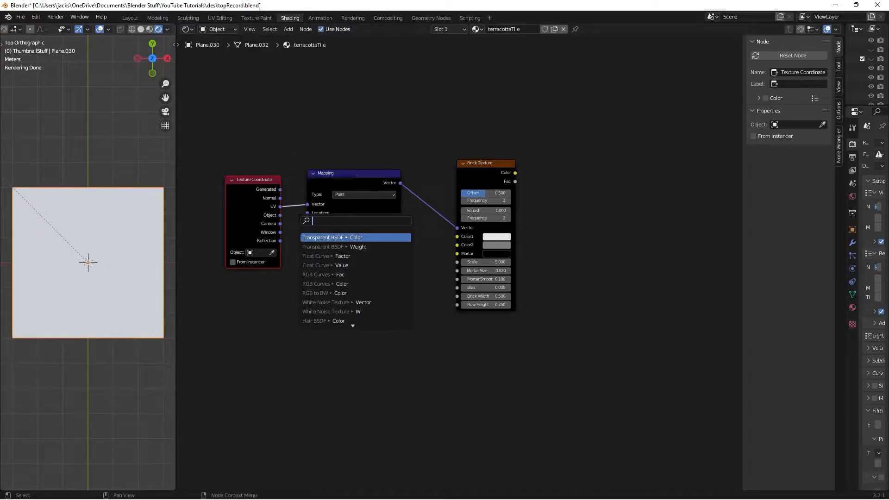
{"action": "left_click", "coordinate": [319, 138]}
{"action": "left_click_drag", "start_coordinate": [480, 180], "coordinate": [458, 187]}
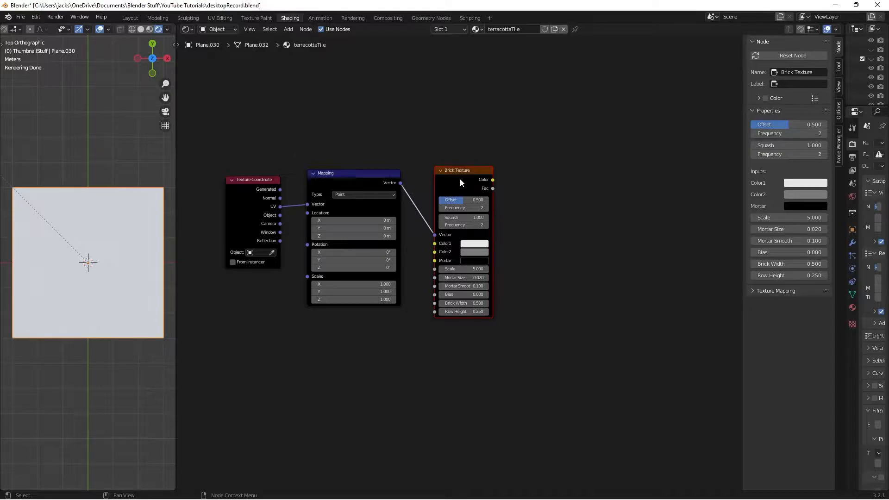
Preview the Brick Texture's colour directly on the plane and save the file
{"action": "left_click", "coordinate": [459, 180], "text": "ctrl+shift"}
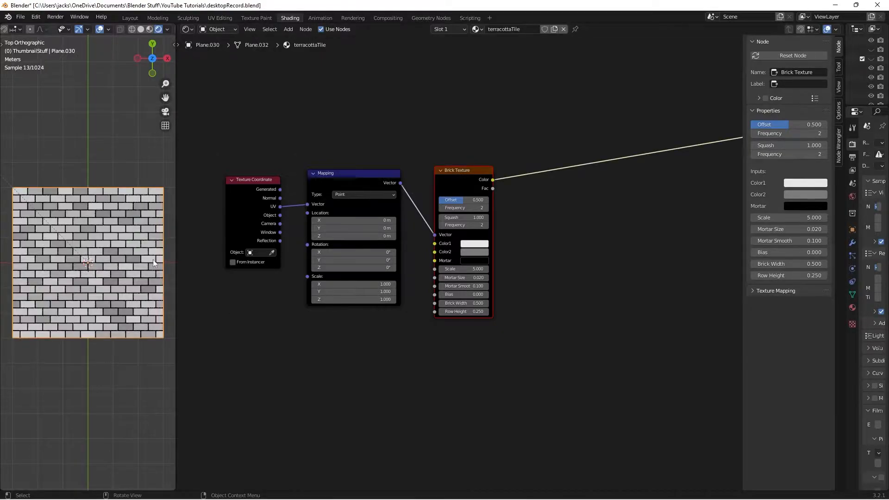
{"action": "scroll", "coordinate": [81, 252], "scroll_direction": "up", "scroll_amount": 2}
{"action": "key", "text": "ctrl+s"}
{"action": "scroll", "coordinate": [537, 294], "scroll_direction": "up", "scroll_amount": 2}
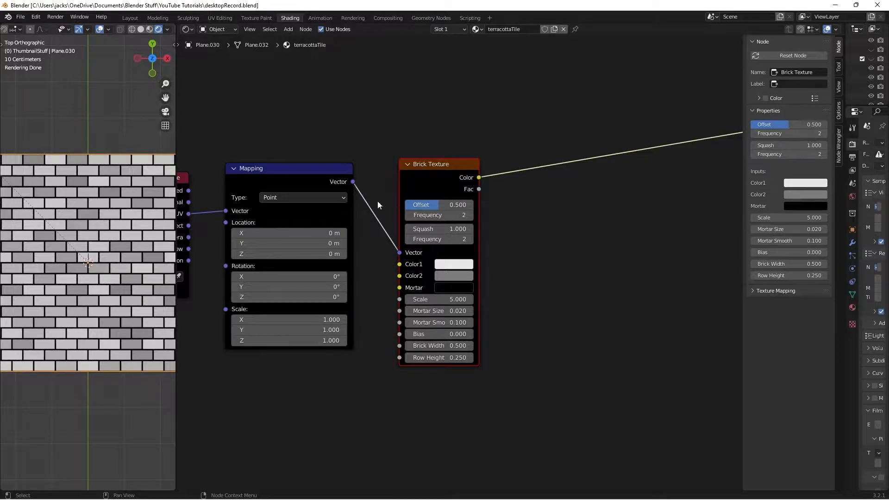
Set the Brick Texture's Offset to 0 and its Brick Width to 0.25 for square, aligned tiles
{"action": "left_click_drag", "start_coordinate": [438, 205], "coordinate": [404, 205]}
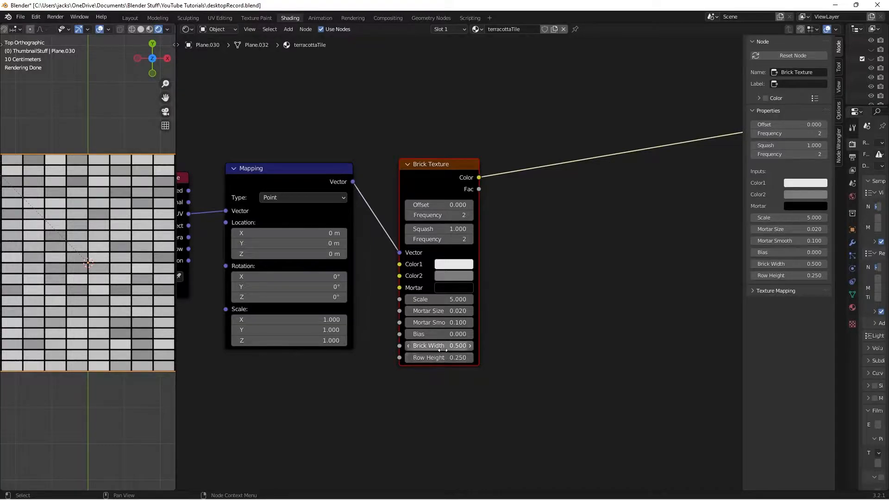
{"action": "left_click", "coordinate": [459, 346]}
{"action": "type", "text": "0.25"}
{"action": "key", "text": "Return"}
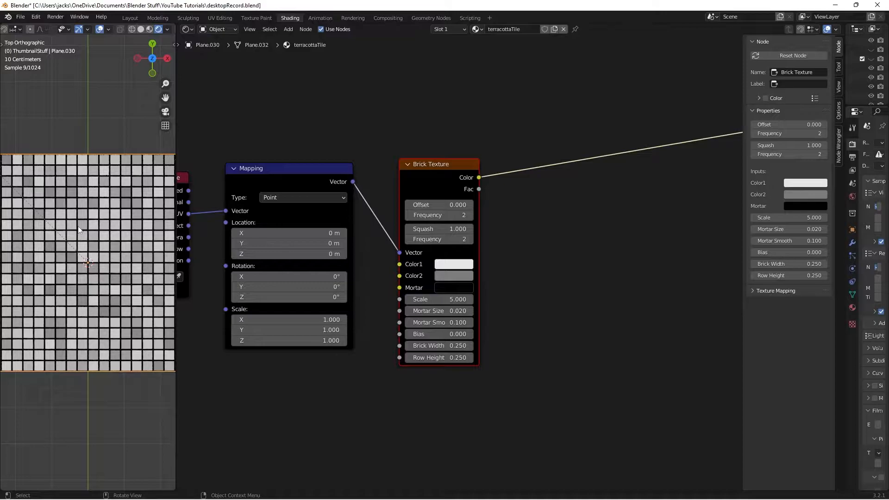
Try a value of 1 for both Brick Width and Row Height and return both to 0.25
{"action": "left_click_drag", "start_coordinate": [433, 346], "coordinate": [434, 357]}
{"action": "type", "text": "1"}
{"action": "key", "text": "Return"}
{"action": "type", "text": ".25"}
{"action": "key", "text": "Return"}
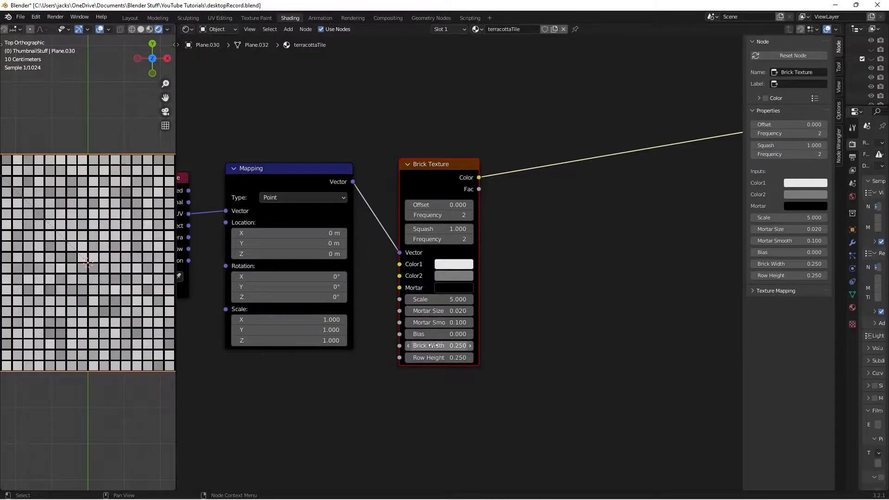
Save the file and set the Brick Texture's Scale to 4
{"action": "key", "text": "ctrl+s"}
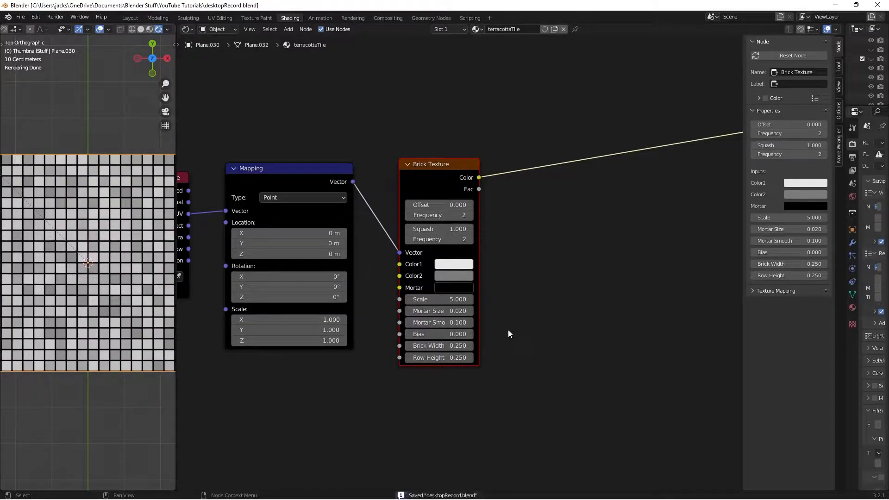
{"action": "scroll", "coordinate": [510, 331], "scroll_direction": "up", "scroll_amount": 1}
{"action": "left_click", "coordinate": [445, 299]}
{"action": "type", "text": "4"}
{"action": "key", "text": "Return"}
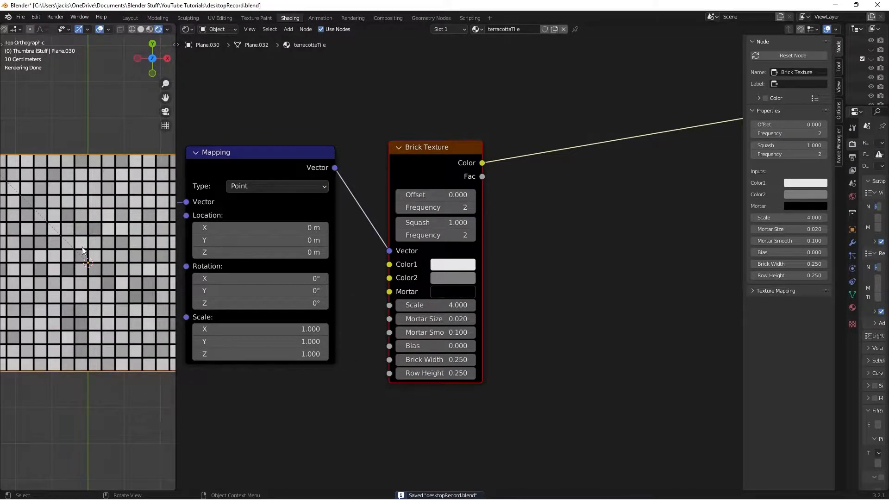
Try a Mortar Size of 0.05 on the Brick Texture
{"action": "left_click", "coordinate": [446, 323]}
{"action": "type", "text": ".05"}
{"action": "key", "text": "Return"}
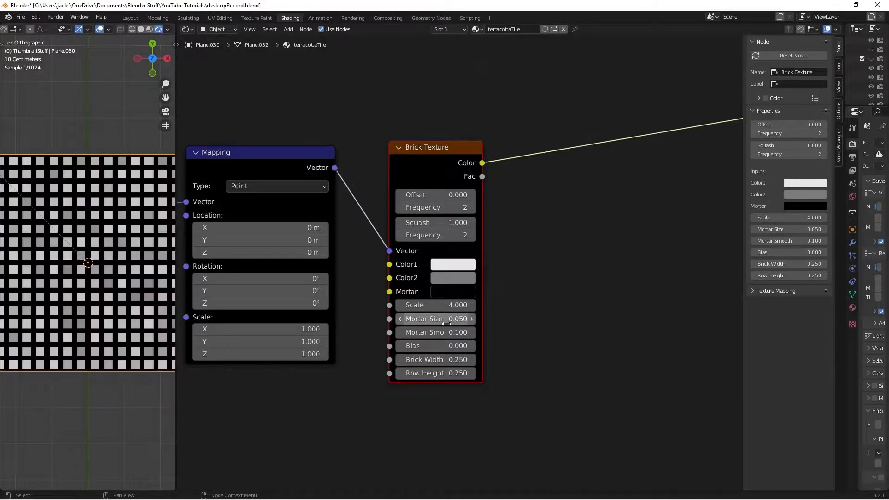
Set the Brick Texture's Mortar Size to 0.005 and save the file
{"action": "left_click", "coordinate": [449, 322]}
{"action": "key", "text": "BackSpace"}
{"action": "type", "text": ".005"}
{"action": "key", "text": "Return"}
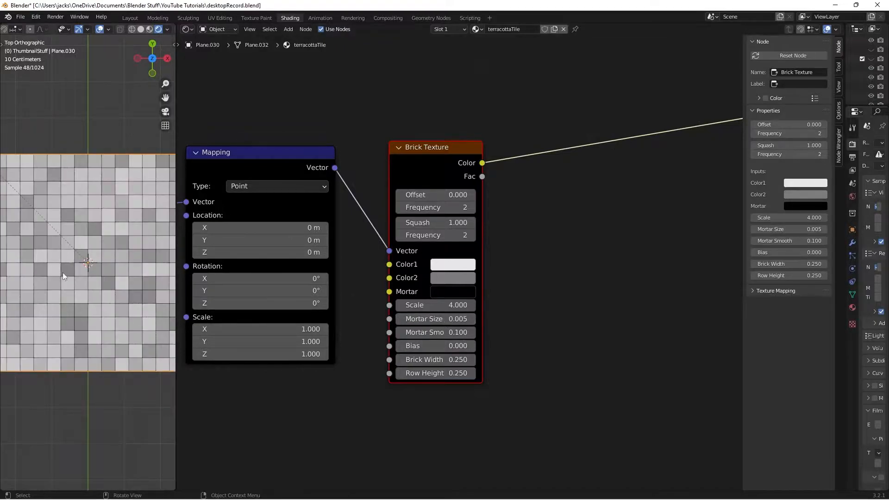
{"action": "key", "text": "ctrl+s"}
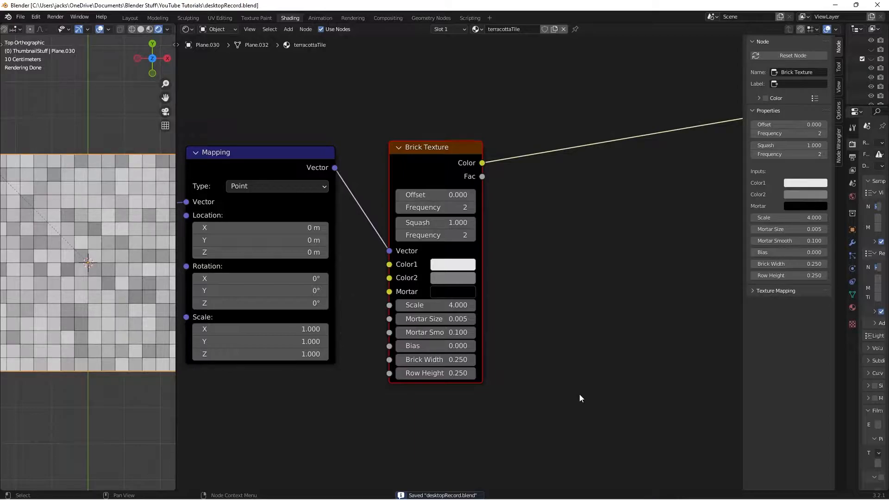
Brighten the Brick Texture's Color1 to pure white
{"action": "scroll", "coordinate": [507, 318], "scroll_direction": "up", "scroll_amount": 1}
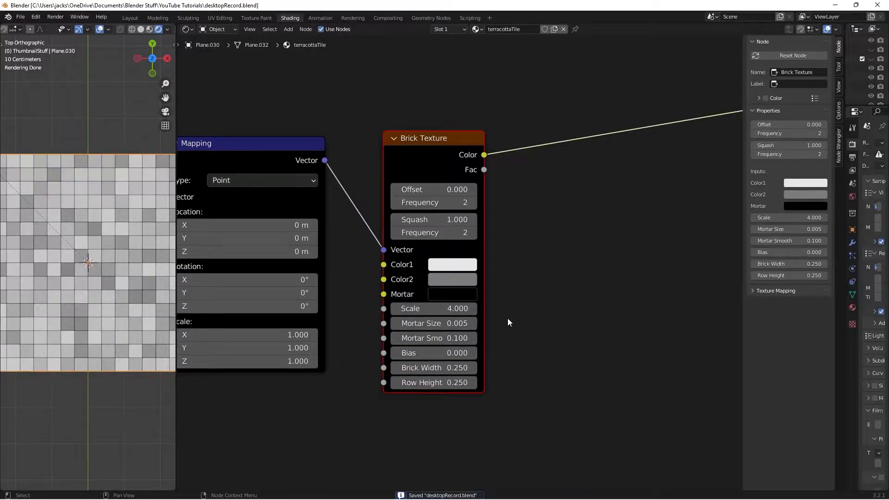
{"action": "left_click", "coordinate": [463, 263]}
{"action": "left_click_drag", "start_coordinate": [545, 96], "coordinate": [544, 72]}
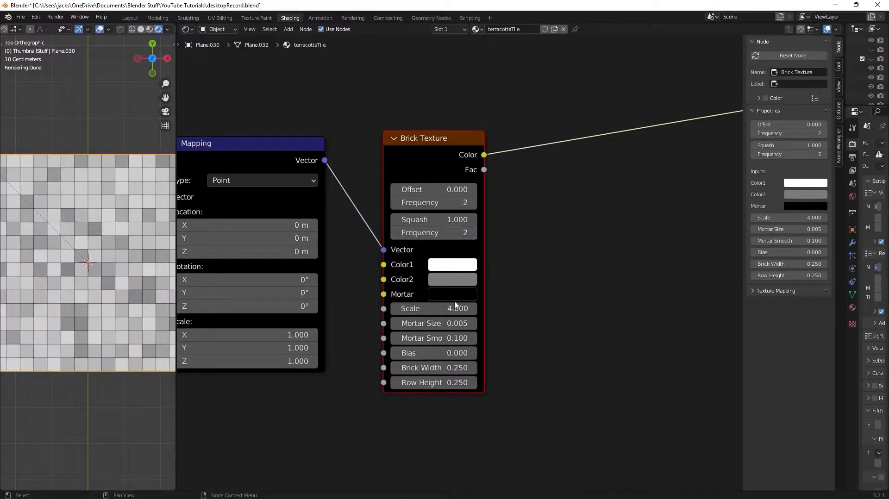
Set the HSV value of the Brick Texture's Color2 to 0.5 and save the file
{"action": "left_click", "coordinate": [457, 279]}
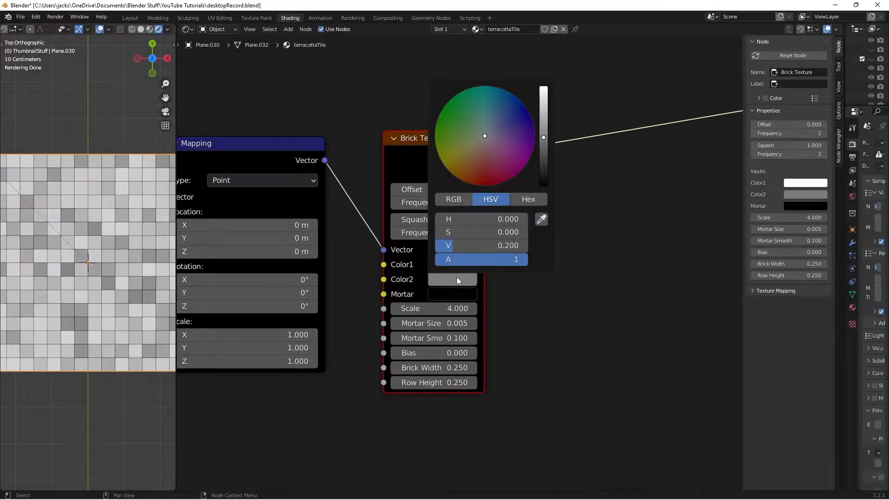
{"action": "left_click", "coordinate": [464, 246]}
{"action": "type", "text": "0.5"}
{"action": "key", "text": "Return"}
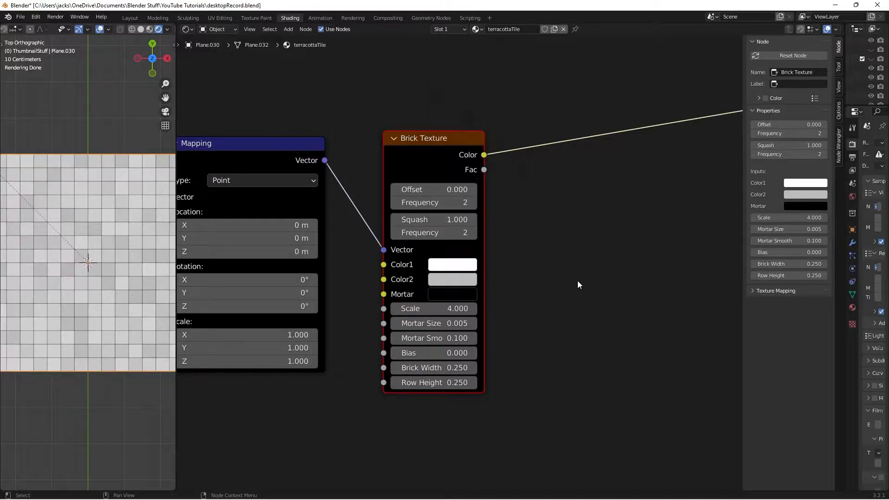
{"action": "key", "text": "ctrl+s"}
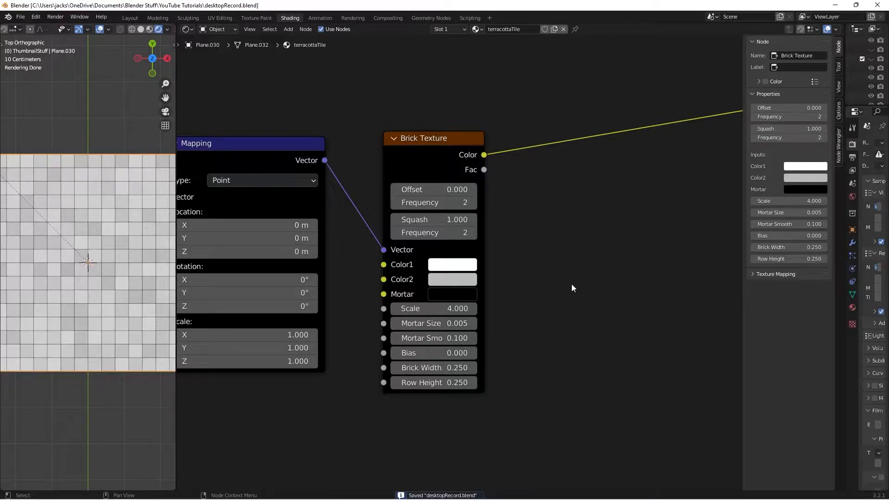
Add a Math node and place it in the free space above the Brick Texture
{"action": "middle_click_drag", "start_coordinate": [571, 216], "coordinate": [482, 253]}
{"action": "scroll", "coordinate": [482, 253], "scroll_direction": "down", "scroll_amount": 3}
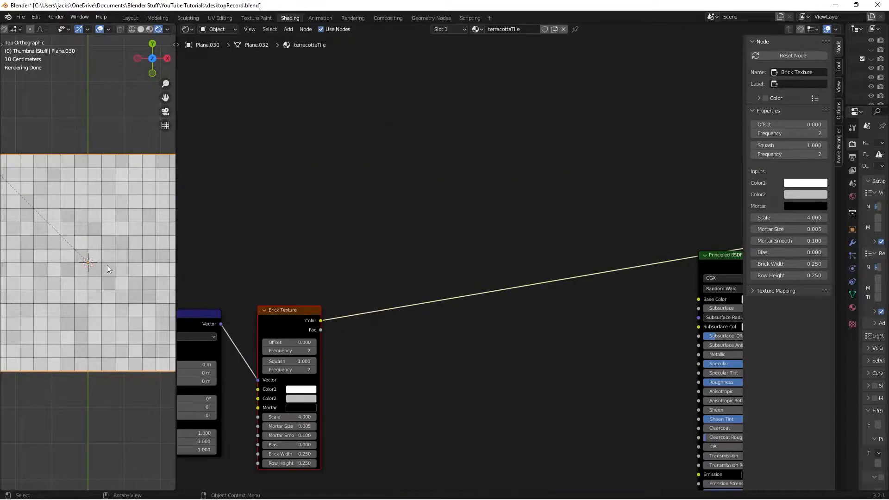
{"action": "mouse_move", "coordinate": [286, 319]}
{"action": "left_mouse_down"}
{"action": "mouse_move", "coordinate": [274, 316]}
{"action": "mouse_move", "coordinate": [283, 317]}
{"action": "left_mouse_up"}
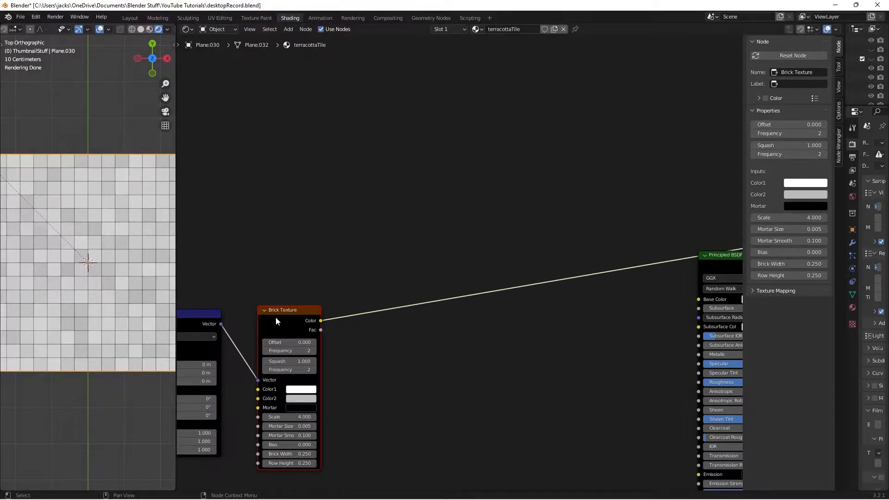
{"action": "left_click", "coordinate": [291, 293]}
{"action": "key", "text": "shift+a"}
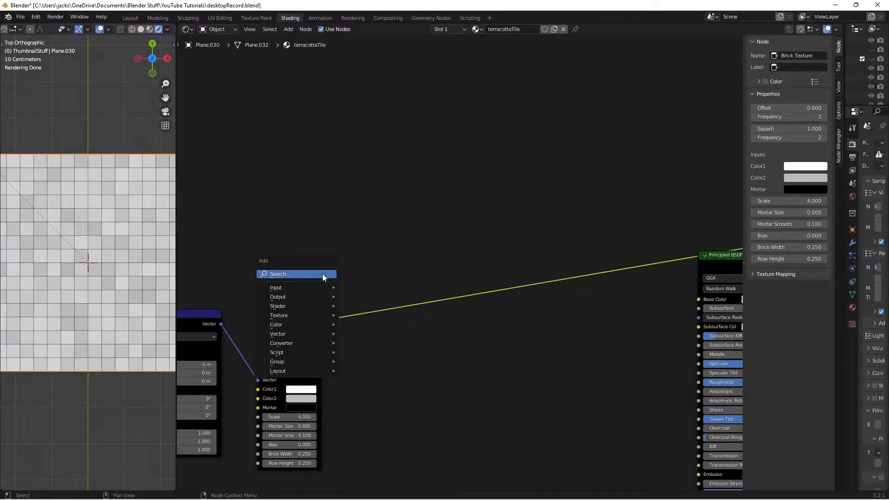
{"action": "left_click", "coordinate": [323, 275]}
{"action": "type", "text": "add"}
{"action": "key", "text": "Return"}
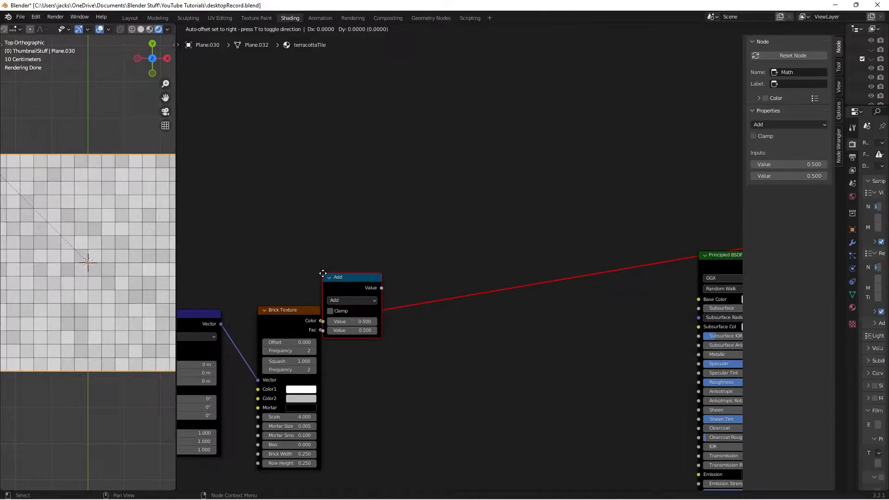
{"action": "left_click", "coordinate": [363, 143]}
Set the Math node to Less Than with Clamp enabled and connect the Brick Texture's Color output to its Value
{"action": "scroll", "coordinate": [362, 152], "scroll_direction": "up", "scroll_amount": 1}
{"action": "left_click", "coordinate": [394, 146]}
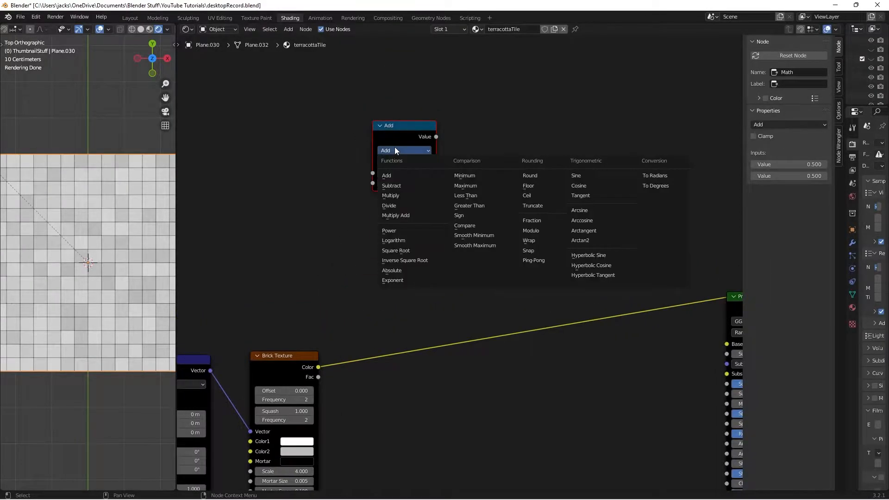
{"action": "left_click", "coordinate": [465, 195]}
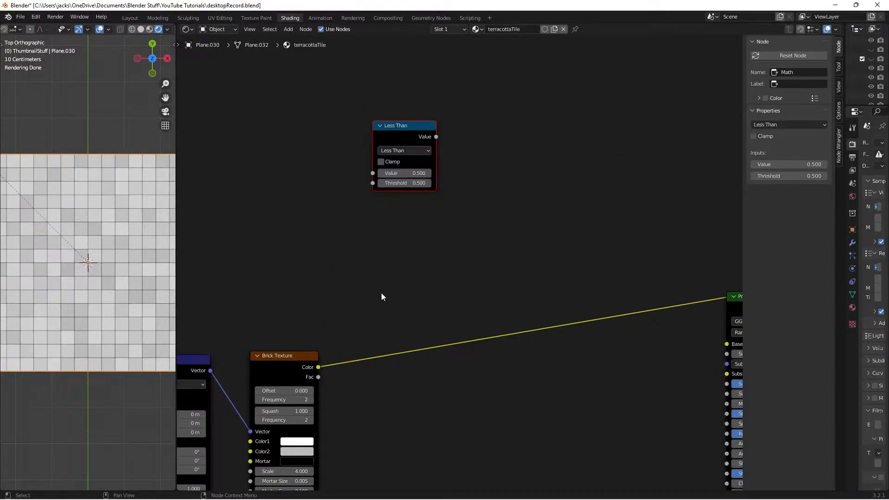
{"action": "left_click_drag", "start_coordinate": [319, 364], "coordinate": [373, 173]}
{"action": "left_click", "coordinate": [398, 131]}
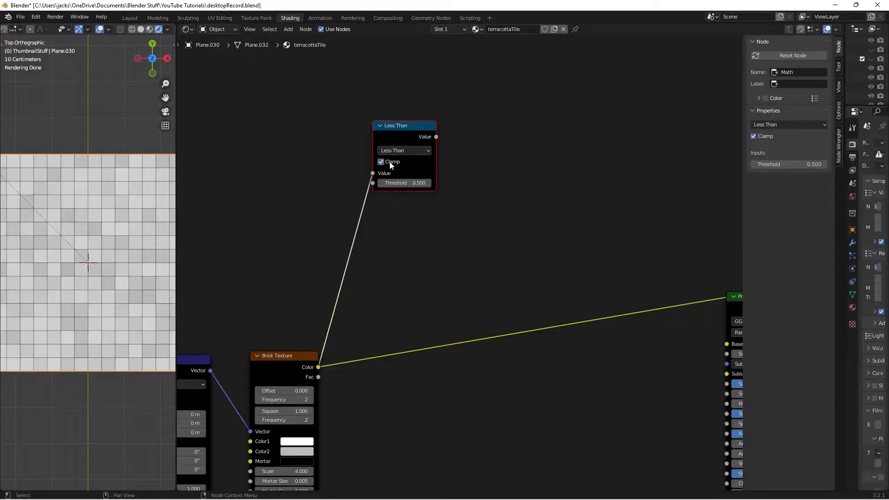
Preview the Less Than node's output and rearrange the Mapping, Brick Texture and Less Than nodes, leaving room after Less Than
{"action": "left_click", "coordinate": [402, 126], "text": "ctrl+shift"}
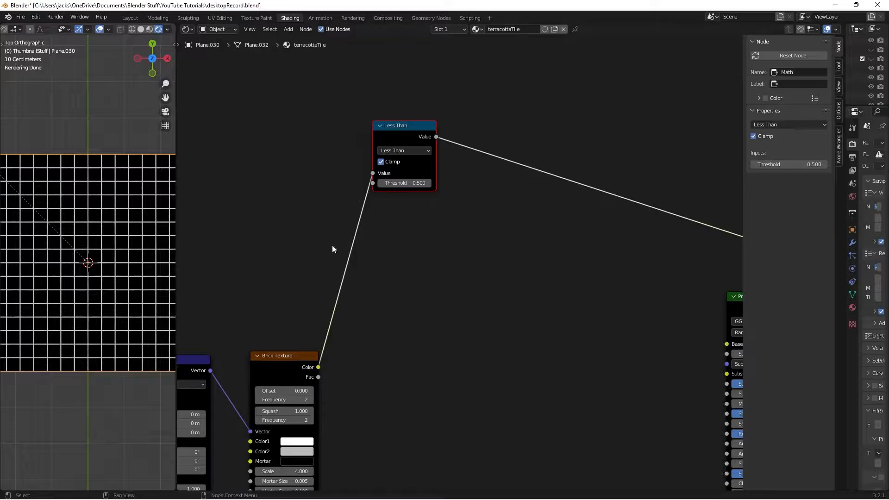
{"action": "scroll", "coordinate": [332, 278], "scroll_direction": "down", "scroll_amount": 3}
{"action": "left_click_drag", "start_coordinate": [292, 252], "coordinate": [504, 361]}
{"action": "key", "text": "g"}
{"action": "left_click", "coordinate": [316, 282]}
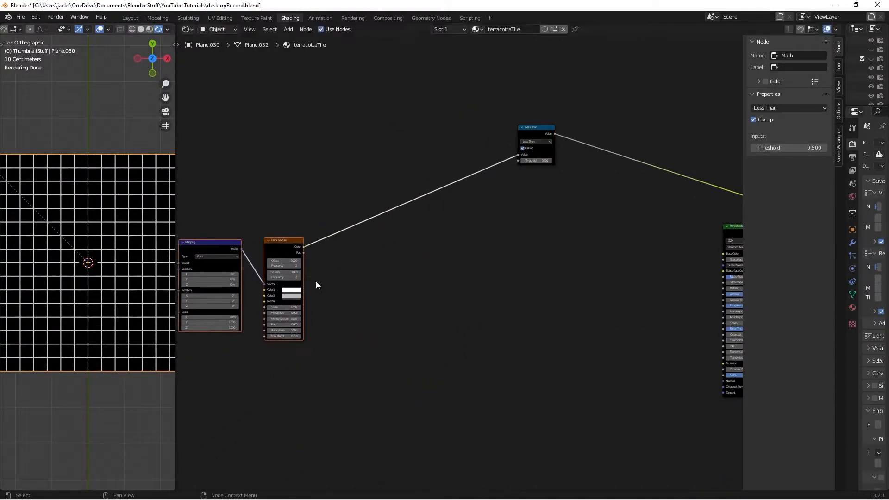
{"action": "left_click_drag", "start_coordinate": [278, 247], "coordinate": [359, 237]}
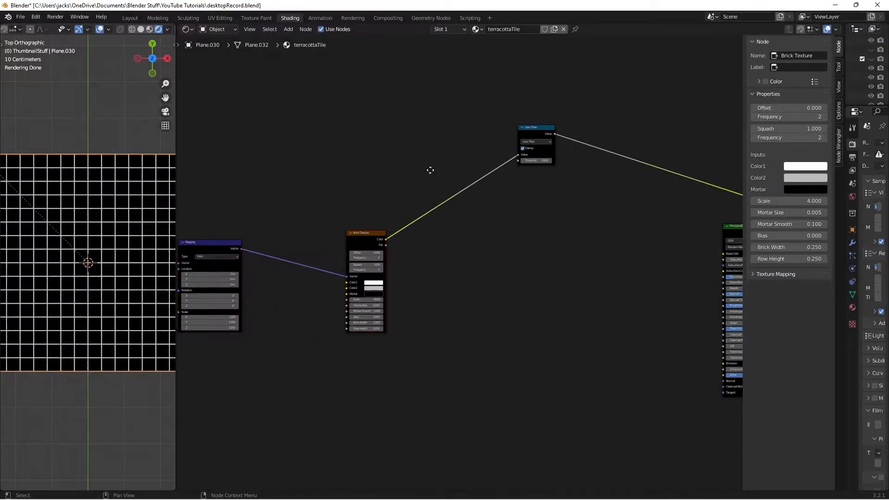
{"action": "scroll", "coordinate": [441, 229], "scroll_direction": "up", "scroll_amount": 2}
{"action": "left_click_drag", "start_coordinate": [457, 206], "coordinate": [359, 173]}
Add a MixRGB node after Less Than, connect the Less Than Value to its Fac, and preview it
{"action": "key", "text": "shift+a"}
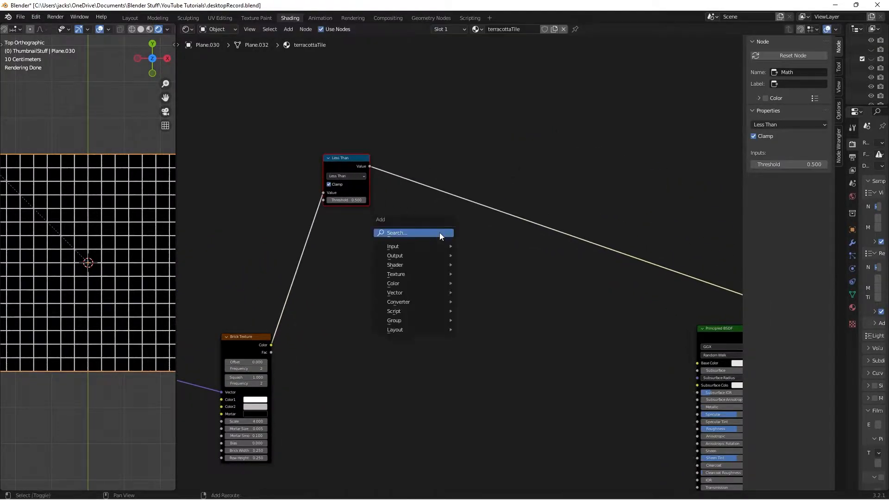
{"action": "left_click", "coordinate": [440, 233]}
{"action": "type", "text": "mix"}
{"action": "key", "text": "Return"}
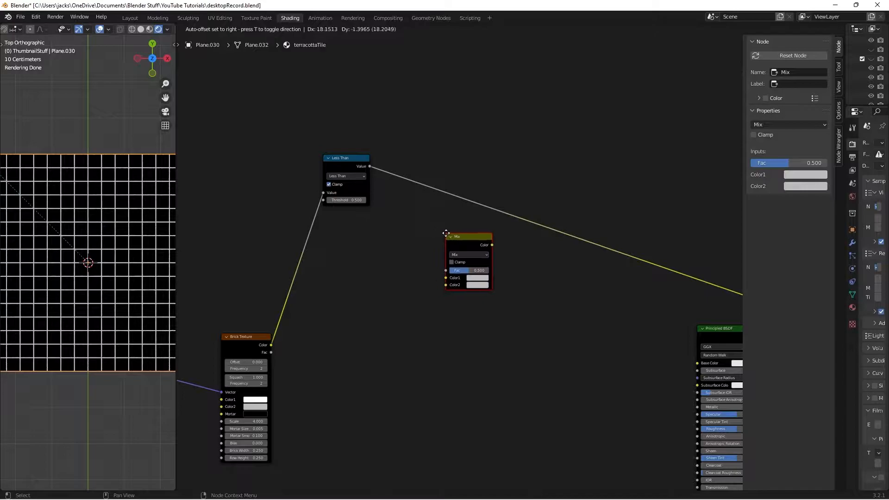
{"action": "left_click", "coordinate": [487, 246]}
{"action": "left_click_drag", "start_coordinate": [370, 166], "coordinate": [487, 279]}
{"action": "left_click_drag", "start_coordinate": [512, 250], "coordinate": [512, 240]}
Darken the Mix node's Color1 to a medium grey for the tile areas
{"action": "left_click", "coordinate": [522, 281]}
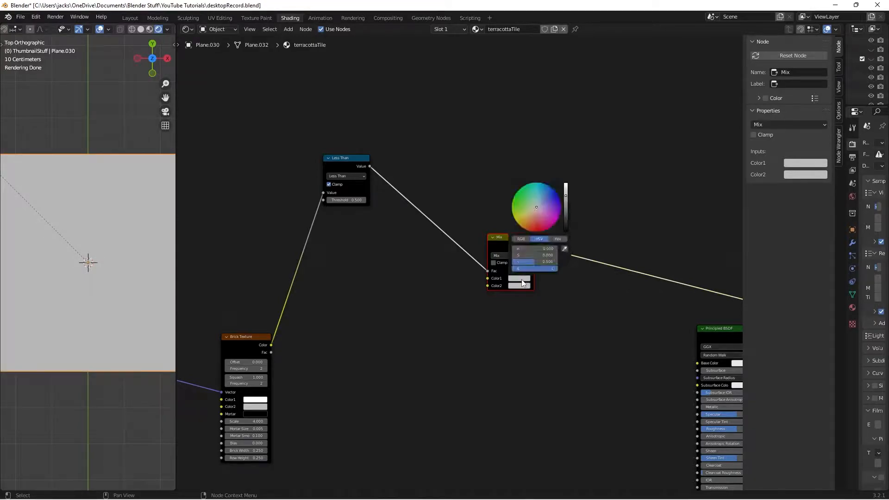
{"action": "mouse_move", "coordinate": [537, 209]}
{"action": "left_mouse_down"}
{"action": "mouse_move", "coordinate": [566, 223]}
{"action": "mouse_move", "coordinate": [566, 209]}
{"action": "mouse_move", "coordinate": [538, 207]}
{"action": "left_mouse_up"}
{"action": "left_click", "coordinate": [538, 202]}
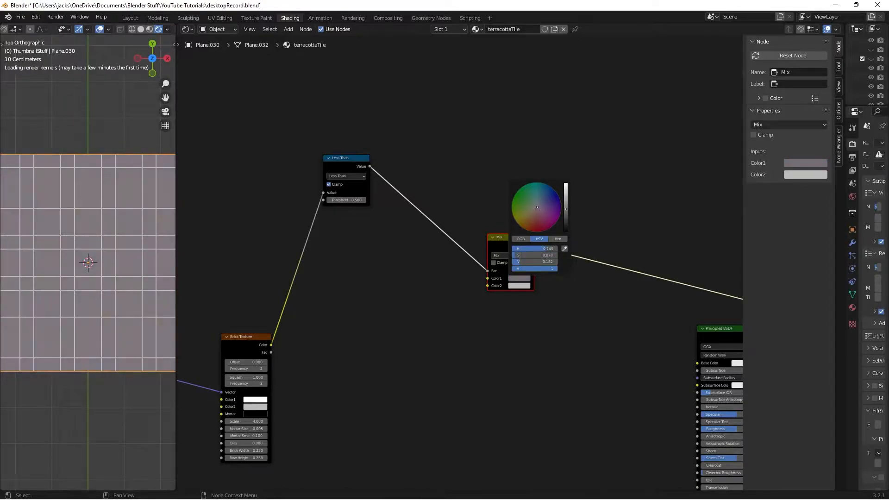
Set the Mix node's Color2 to a dark orange-brown and save the file
{"action": "left_click", "coordinate": [514, 286]}
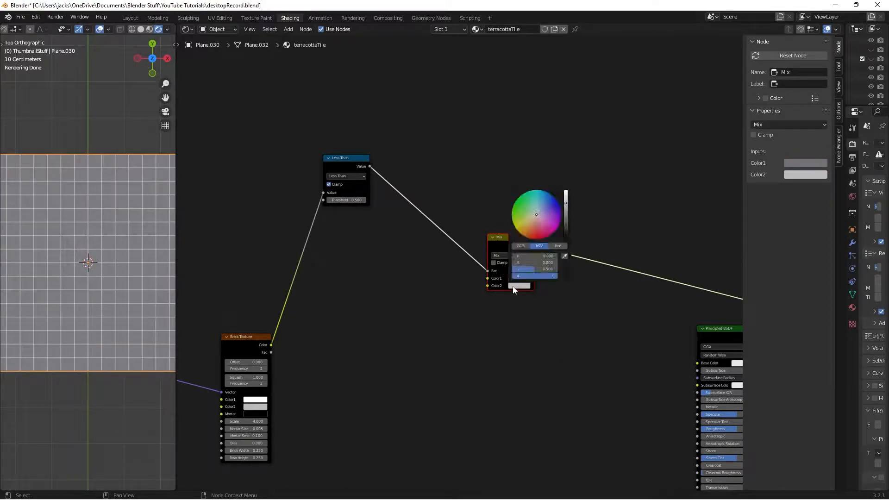
{"action": "left_click", "coordinate": [529, 230]}
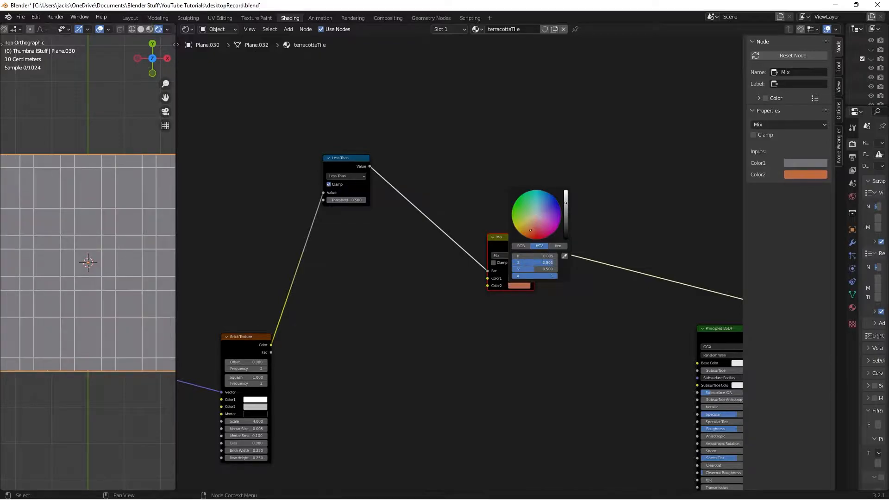
{"action": "mouse_move", "coordinate": [567, 220]}
{"action": "left_mouse_down"}
{"action": "mouse_move", "coordinate": [568, 239]}
{"action": "mouse_move", "coordinate": [566, 216]}
{"action": "left_mouse_up"}
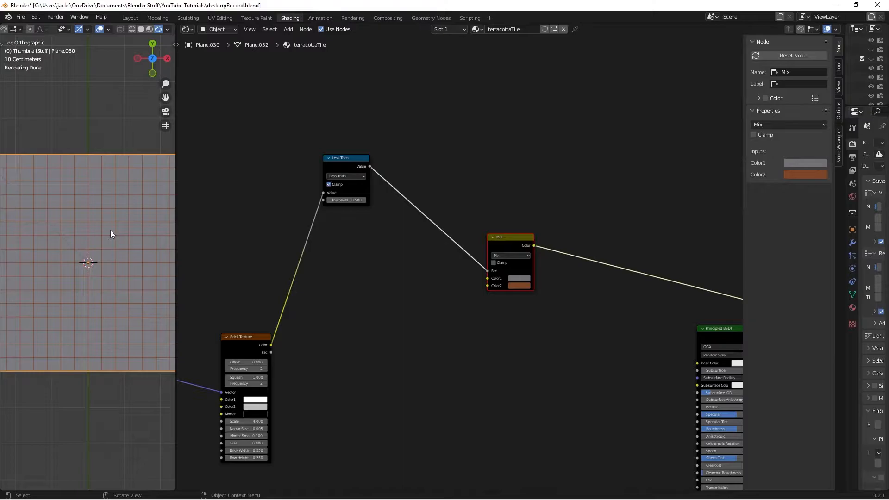
{"action": "key", "text": "ctrl+s"}
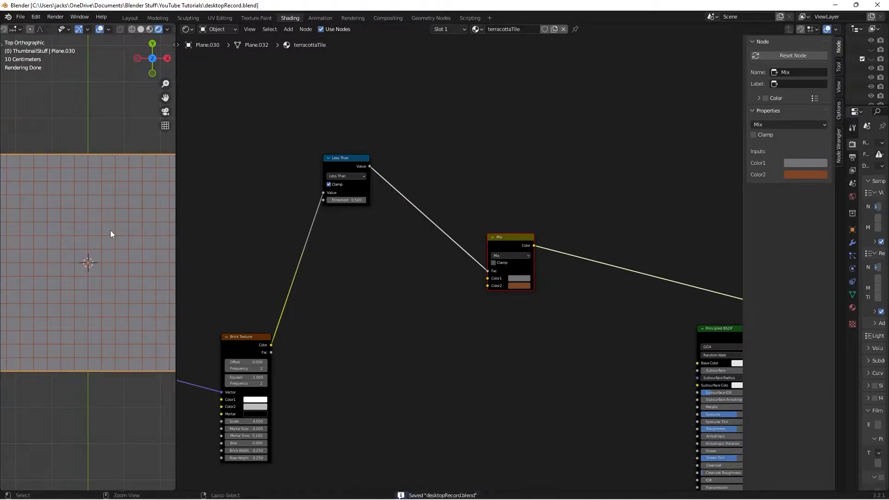
Move the Mix node up and away from Less Than, and add a Noise Texture node below Less Than
{"action": "scroll", "coordinate": [435, 289], "scroll_direction": "up", "scroll_amount": 1}
{"action": "scroll", "coordinate": [431, 310], "scroll_direction": "up", "scroll_amount": 1}
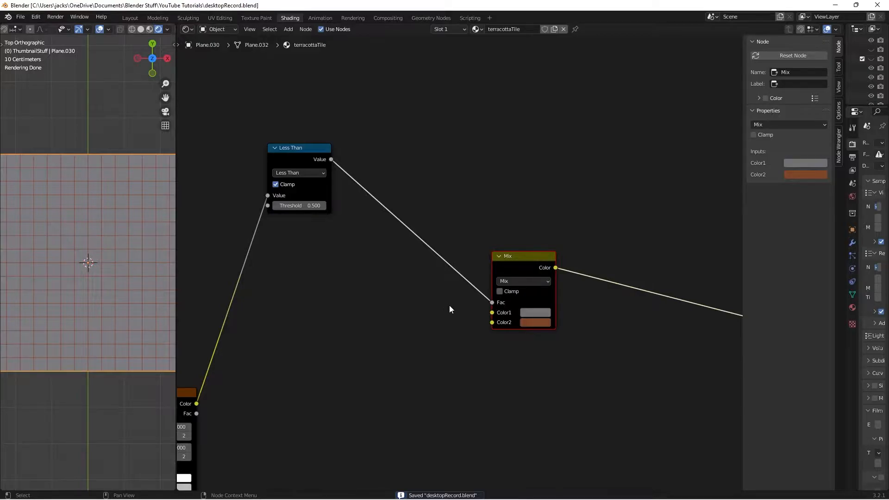
{"action": "left_click_drag", "start_coordinate": [521, 260], "coordinate": [566, 213]}
{"action": "scroll", "coordinate": [418, 274], "scroll_direction": "down", "scroll_amount": 1}
{"action": "key", "text": "shift+a"}
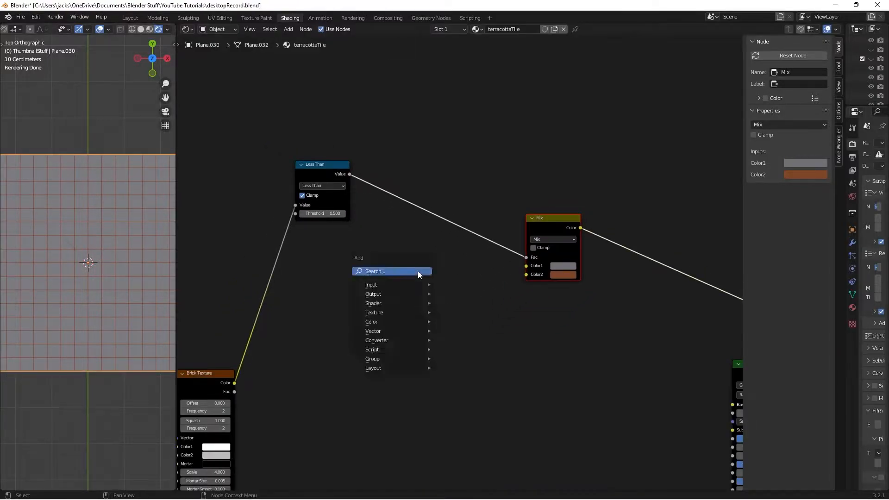
{"action": "left_click", "coordinate": [418, 271]}
{"action": "type", "text": "nois"}
{"action": "key", "text": "Down"}
{"action": "key", "text": "Return"}
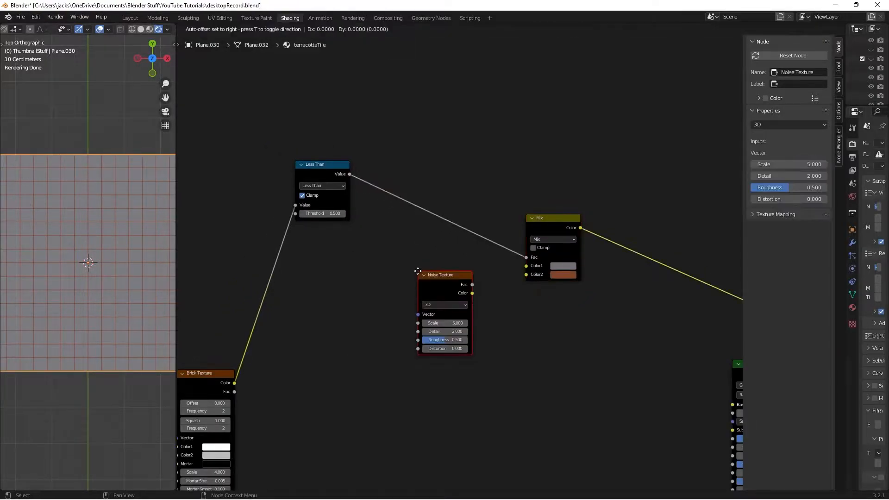
{"action": "left_click", "coordinate": [308, 235]}
Connect the Mapping node's Vector output to the Noise Texture's Vector input
{"action": "scroll", "coordinate": [328, 248], "scroll_direction": "down", "scroll_amount": 1}
{"action": "middle_click_drag", "start_coordinate": [327, 247], "coordinate": [362, 240]}
{"action": "scroll", "coordinate": [361, 239], "scroll_direction": "down", "scroll_amount": 1}
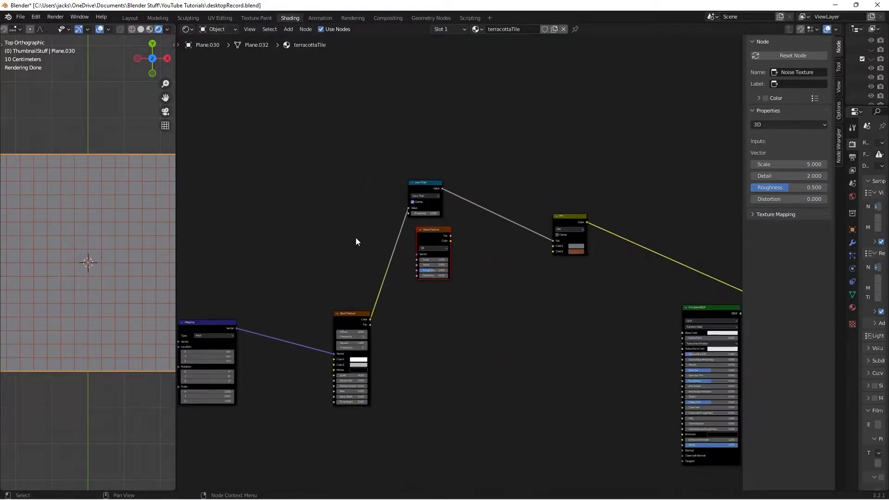
{"action": "left_click_drag", "start_coordinate": [237, 327], "coordinate": [417, 254]}
{"action": "left_click", "coordinate": [426, 243]}
Add a second MixRGB node between the Noise Texture and the existing Mix node
{"action": "scroll", "coordinate": [495, 263], "scroll_direction": "up", "scroll_amount": 1}
{"action": "middle_click_drag", "start_coordinate": [496, 263], "coordinate": [418, 344]}
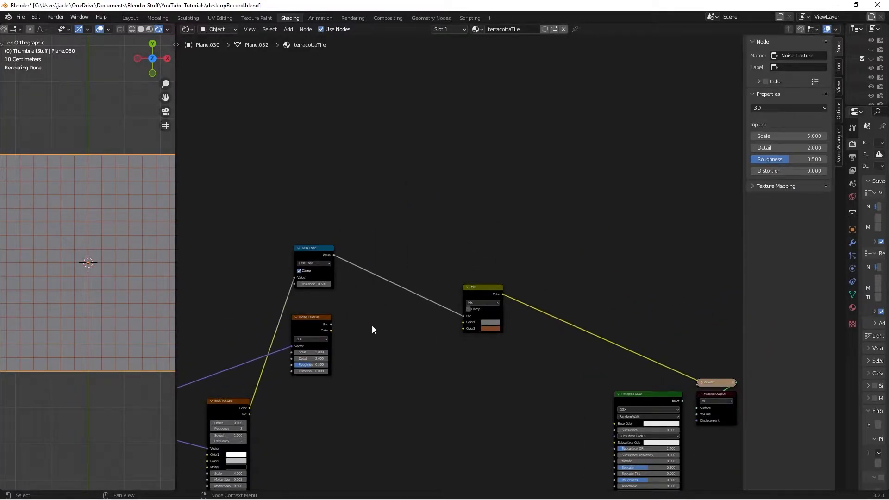
{"action": "key", "text": "shift+a"}
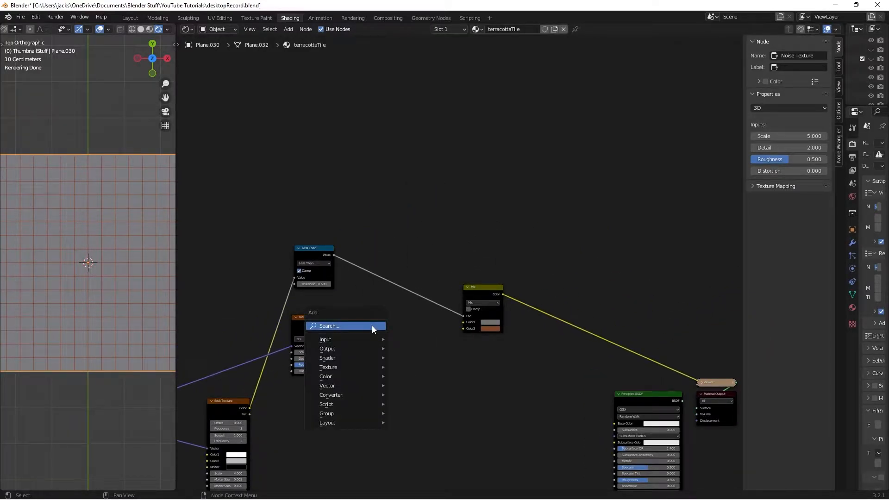
{"action": "left_click", "coordinate": [372, 327]}
{"action": "type", "text": "mix"}
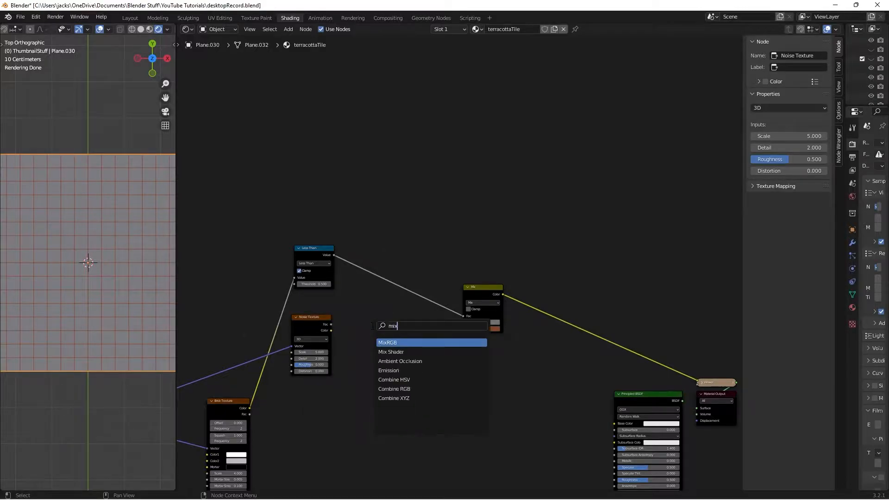
{"action": "key", "text": "Return"}
{"action": "left_click", "coordinate": [380, 300]}
{"action": "scroll", "coordinate": [378, 306], "scroll_direction": "down", "scroll_amount": 1}
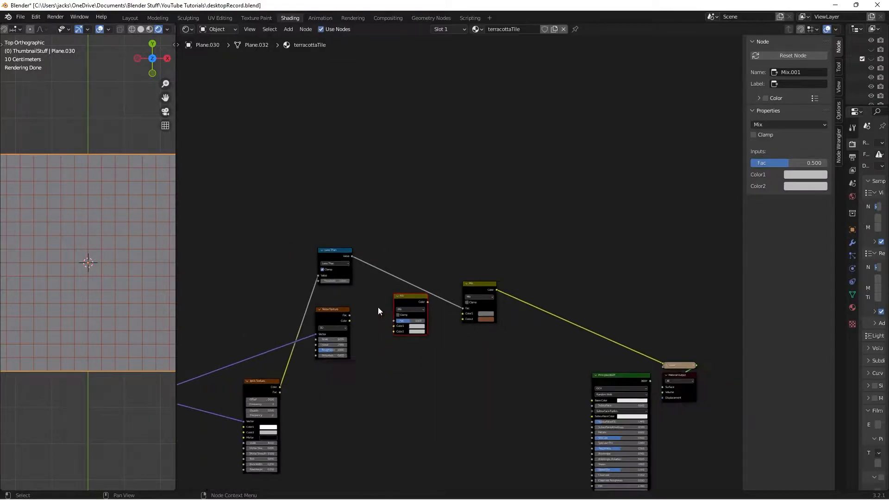
Connect the Noise Texture's Fac output to the new Mix node's Fac and preview that Mix node
{"action": "middle_click_drag", "start_coordinate": [378, 307], "coordinate": [411, 226]}
{"action": "scroll", "coordinate": [367, 226], "scroll_direction": "up", "scroll_amount": 1}
{"action": "left_click", "coordinate": [367, 226]}
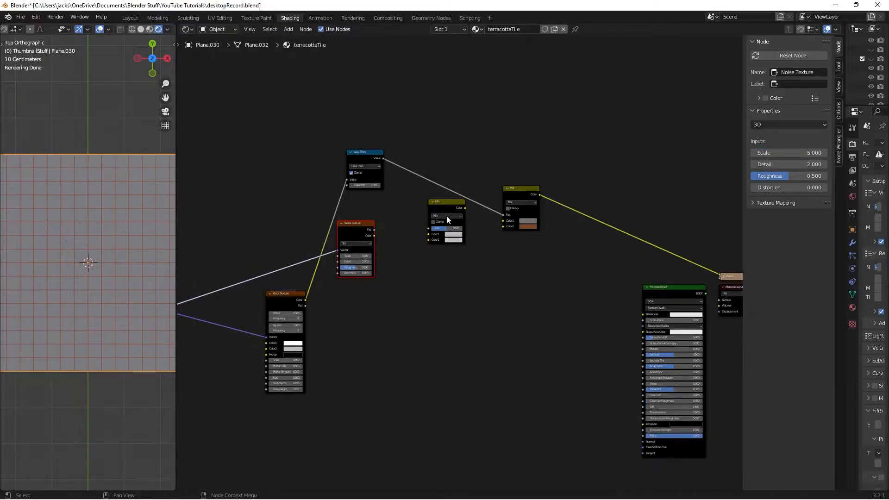
{"action": "scroll", "coordinate": [444, 210], "scroll_direction": "up", "scroll_amount": 3}
{"action": "left_click_drag", "start_coordinate": [273, 273], "coordinate": [365, 270]}
{"action": "left_click", "coordinate": [389, 237], "text": "ctrl+shift"}
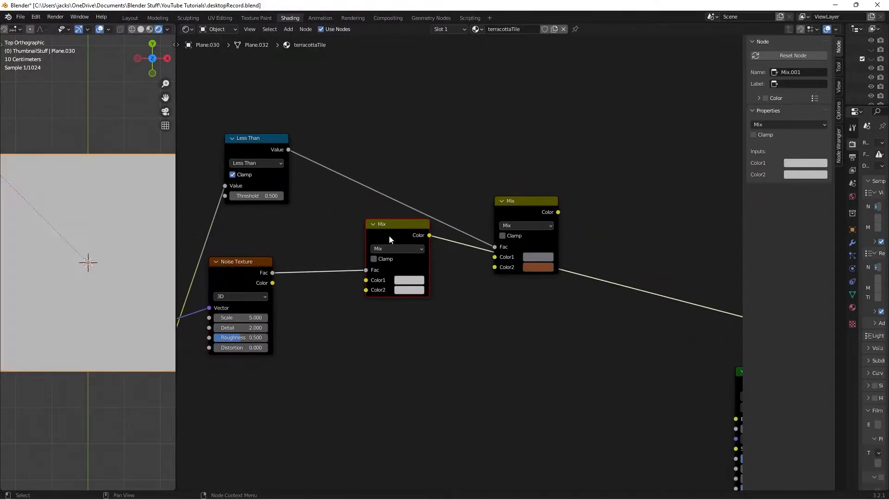
Set Color1 of the noise-driven Mix node to hex CB5500
{"action": "scroll", "coordinate": [418, 357], "scroll_direction": "up", "scroll_amount": 1}
{"action": "left_click", "coordinate": [406, 283]}
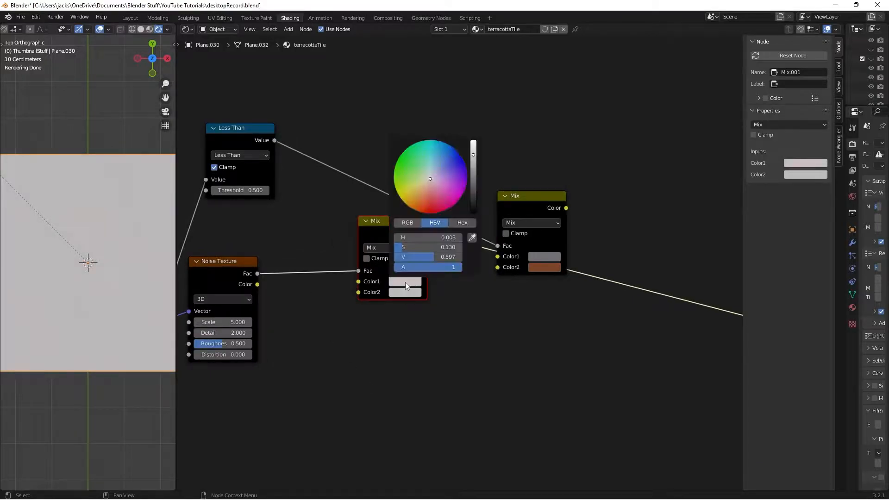
{"action": "left_click", "coordinate": [463, 222]}
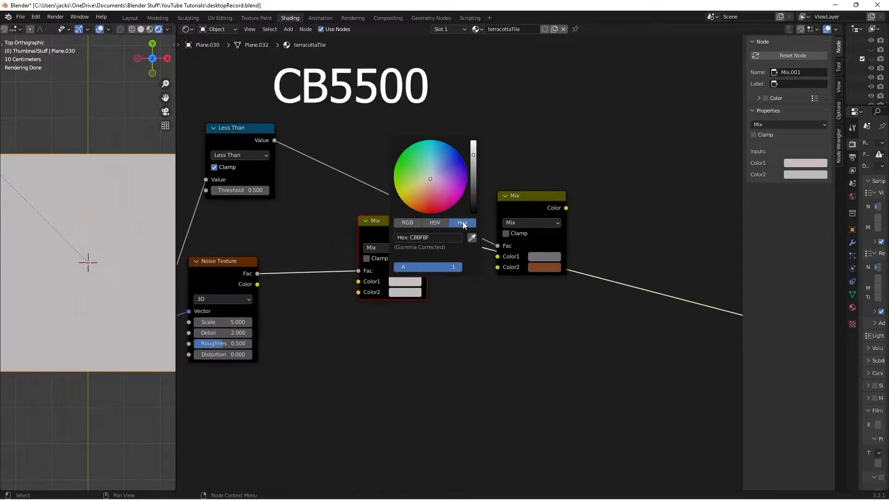
{"action": "left_click", "coordinate": [438, 238]}
{"action": "type", "text": "CB5500"}
{"action": "key", "text": "Return"}
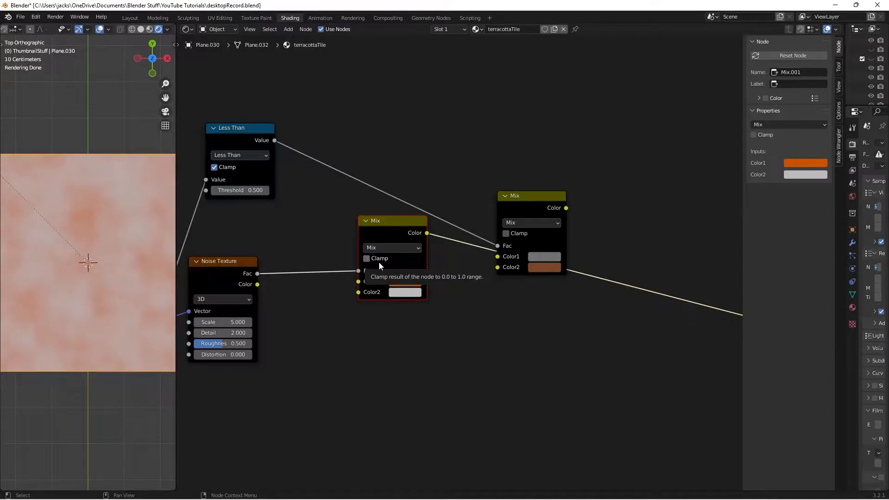
Set Color2 of the noise-driven Mix node to hex 742A22 and shift the node closer to the Noise Texture
{"action": "left_click", "coordinate": [403, 291]}
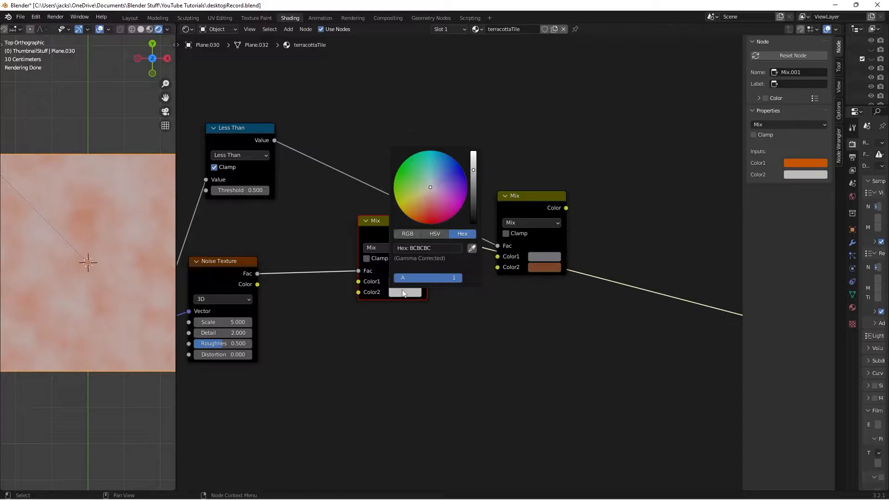
{"action": "left_click", "coordinate": [410, 248]}
{"action": "type", "text": "742A2A"}
{"action": "key", "text": "Return"}
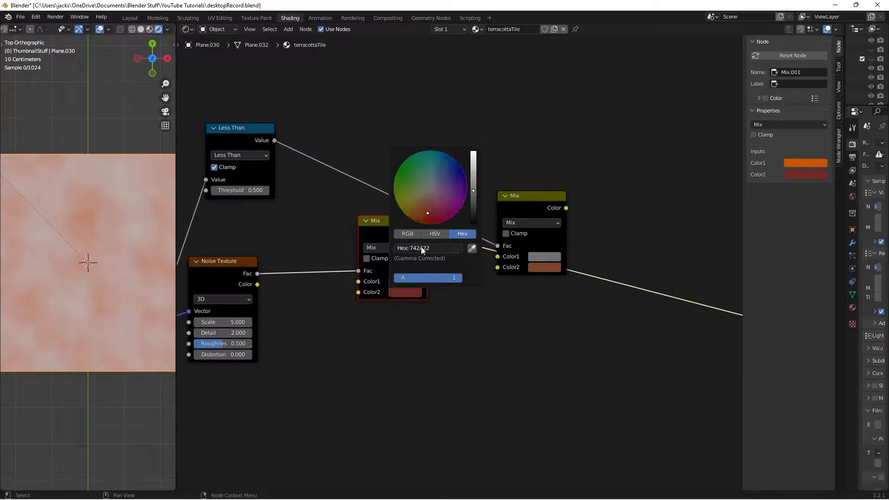
{"action": "left_click_drag", "start_coordinate": [377, 233], "coordinate": [359, 233]}
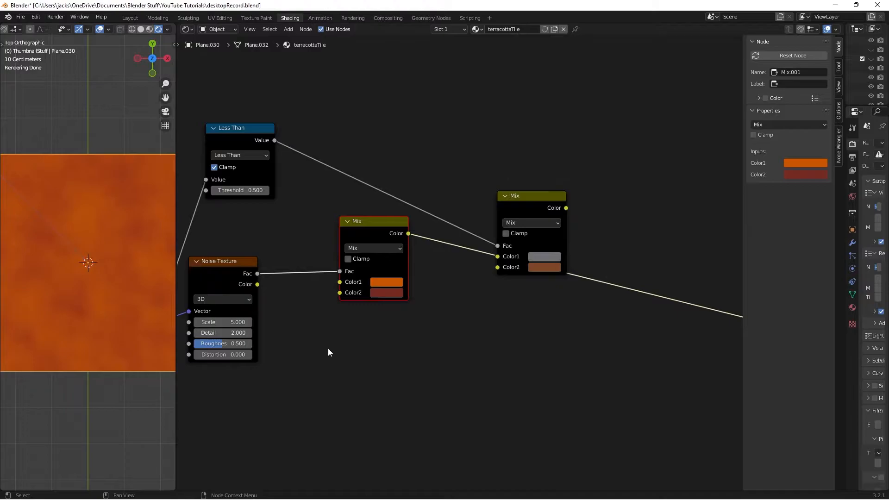
Set the Noise Texture's Scale to 50 and Detail to 10, and save the file
{"action": "scroll", "coordinate": [306, 335], "scroll_direction": "up", "scroll_amount": 1}
{"action": "middle_click_drag", "start_coordinate": [307, 334], "coordinate": [379, 309]}
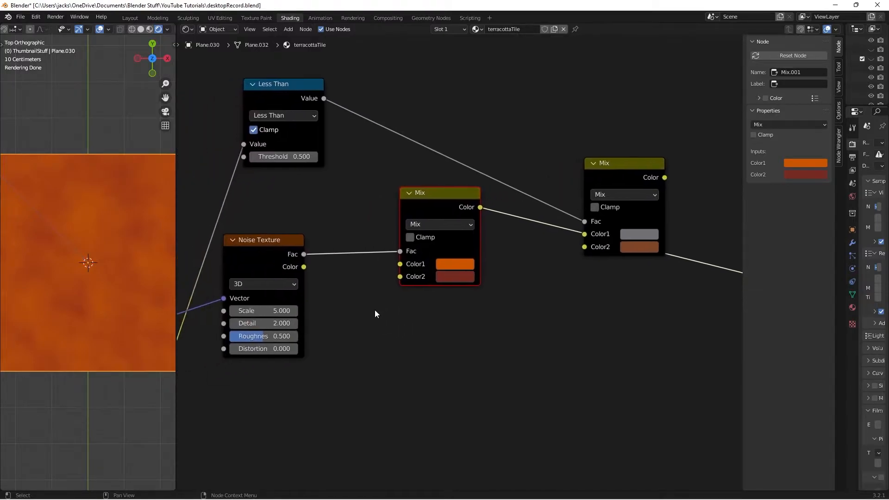
{"action": "left_click_drag", "start_coordinate": [260, 255], "coordinate": [273, 254]}
{"action": "left_click", "coordinate": [278, 308]}
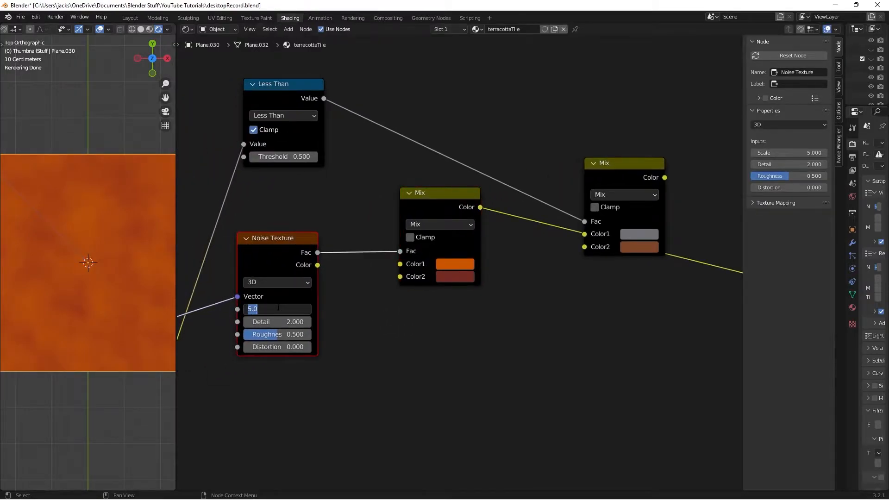
{"action": "type", "text": "50"}
{"action": "left_click", "coordinate": [277, 321]}
{"action": "type", "text": "10"}
{"action": "key", "text": "Return"}
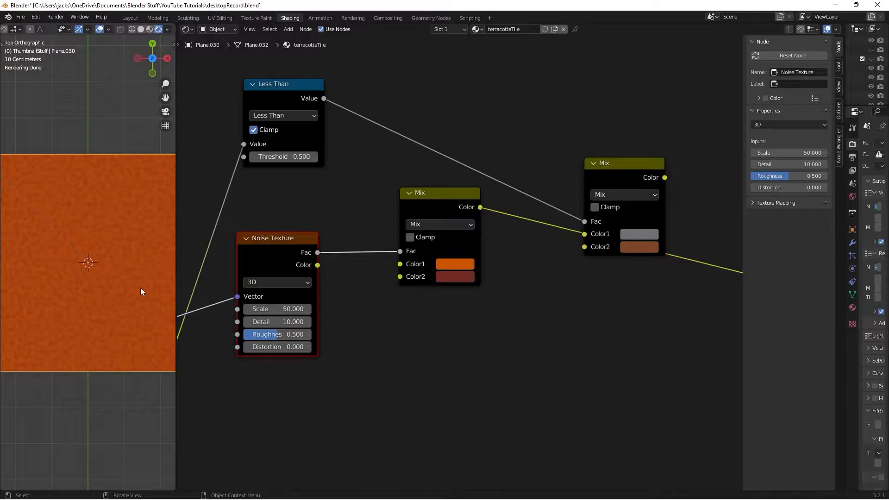
{"action": "key", "text": "ctrl+s"}
Enable Clamp on the noise-driven Mix node and space it further apart from the Noise Texture
{"action": "left_click_drag", "start_coordinate": [438, 205], "coordinate": [456, 208]}
{"action": "left_click", "coordinate": [433, 228]}
{"action": "left_click_drag", "start_coordinate": [279, 268], "coordinate": [254, 278]}
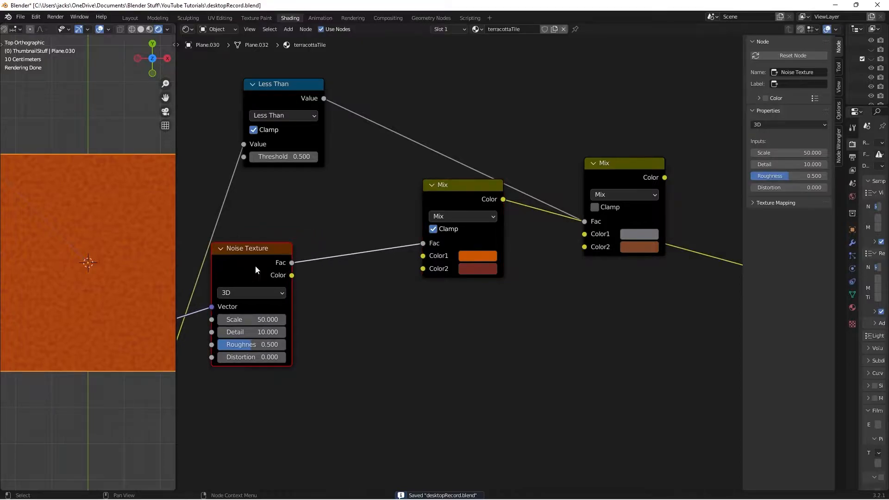
Insert a Map Range node on the link between the Noise Texture's Fac and the noise-driven Mix node
{"action": "key", "text": "shift+a"}
{"action": "left_click", "coordinate": [366, 225]}
{"action": "type", "text": "RANGE"}
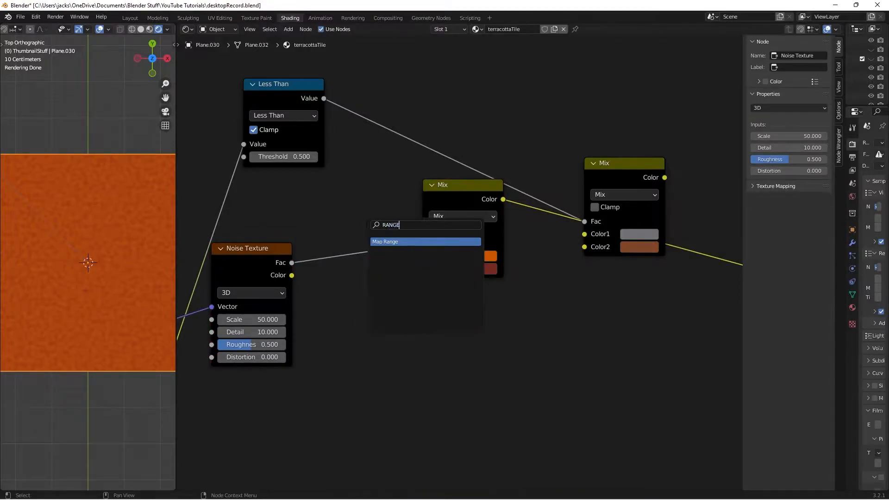
{"action": "key", "text": "Return"}
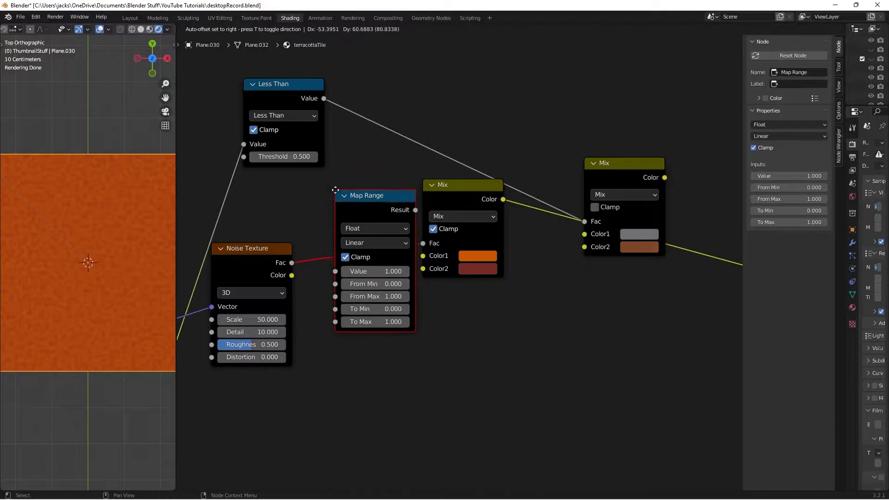
{"action": "left_click", "coordinate": [325, 169]}
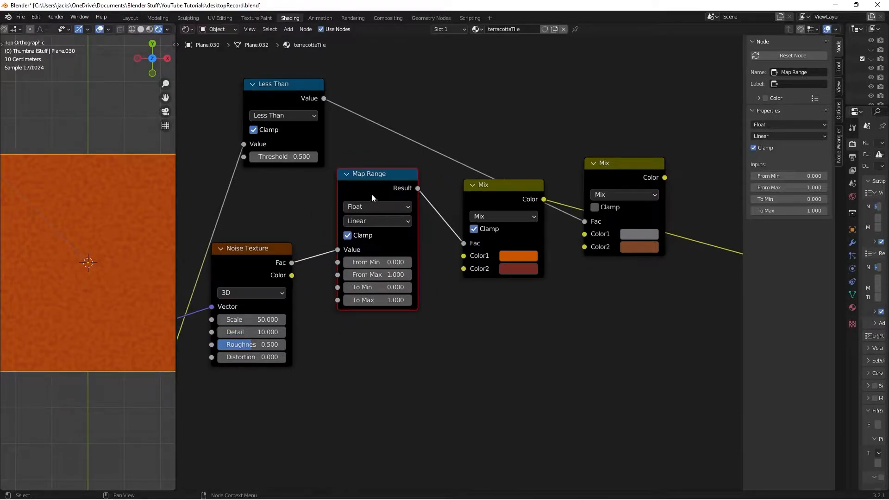
{"action": "scroll", "coordinate": [407, 287], "scroll_direction": "up", "scroll_amount": 1}
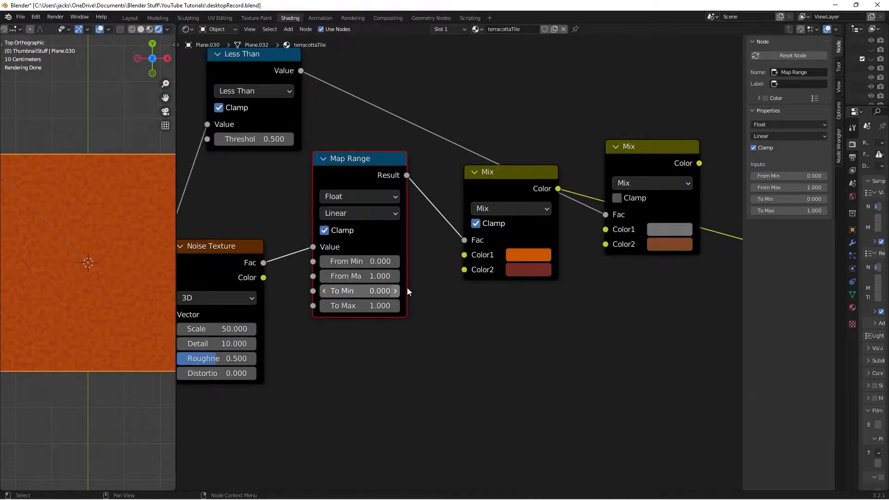
Set the Map Range node's To Min to 0.25 and To Max to 0.75, and save the file
{"action": "left_click", "coordinate": [366, 291]}
{"action": "type", "text": ".25"}
{"action": "key", "text": "Return"}
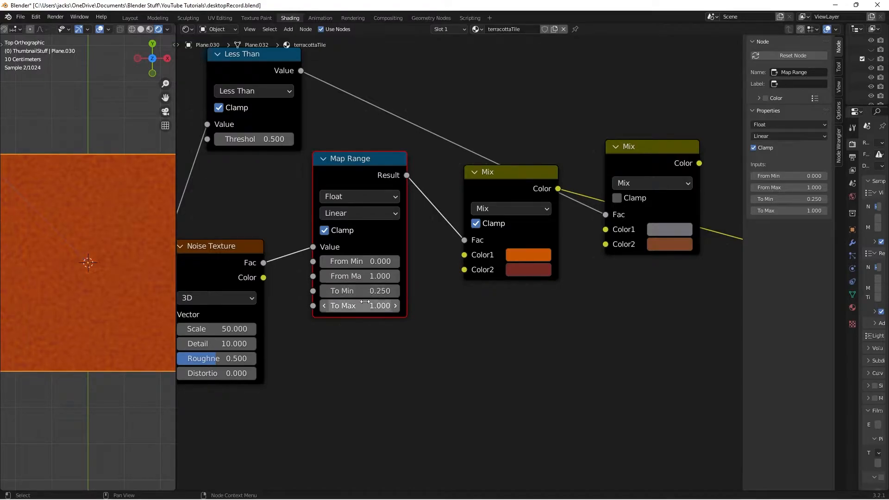
{"action": "left_click", "coordinate": [365, 303]}
{"action": "type", "text": ".75"}
{"action": "key", "text": "Return"}
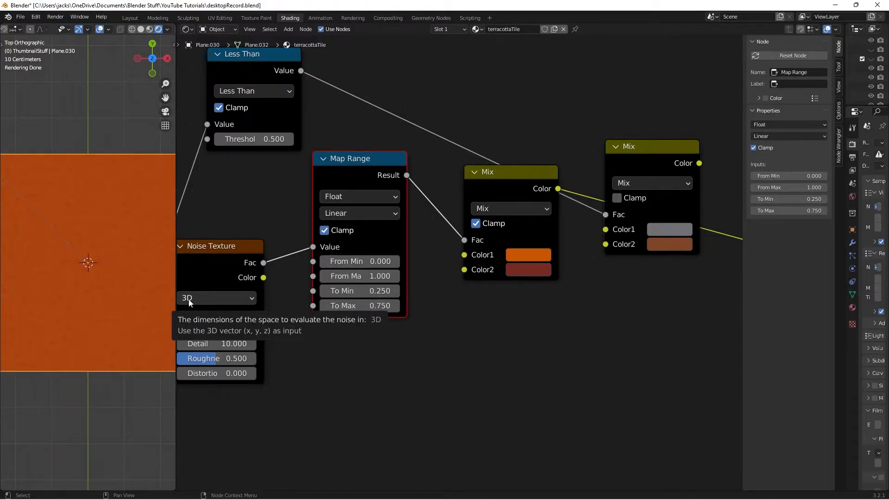
{"action": "key", "text": "ctrl+s"}
Spread the noise-driven Mix node and the mask-driven Mix node further apart to make room between them
{"action": "scroll", "coordinate": [562, 357], "scroll_direction": "down", "scroll_amount": 2}
{"action": "left_click_drag", "start_coordinate": [495, 205], "coordinate": [469, 205]}
{"action": "left_click_drag", "start_coordinate": [614, 171], "coordinate": [709, 139]}
Insert a Hue Saturation Value node on the link leaving the noise-driven Mix node's Color output
{"action": "middle_click_drag", "start_coordinate": [602, 233], "coordinate": [532, 219]}
{"action": "key", "text": "shift+a"}
{"action": "left_click", "coordinate": [533, 220]}
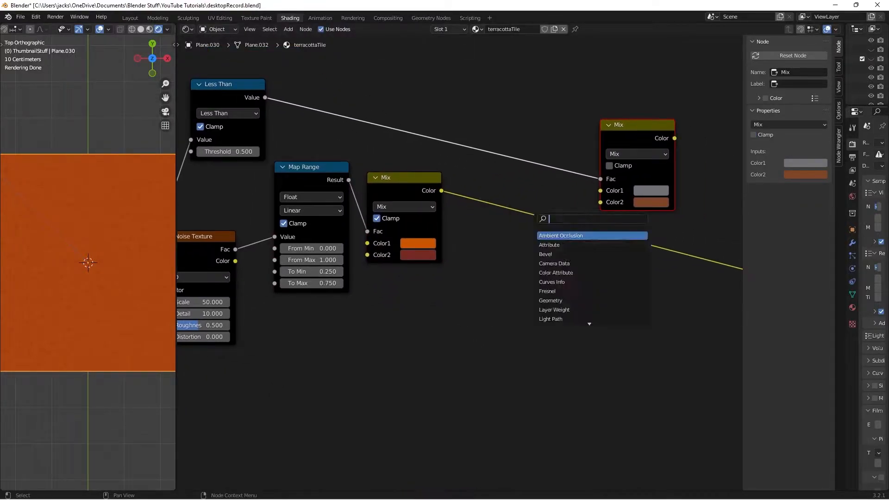
{"action": "type", "text": "hue"}
{"action": "key", "text": "Return"}
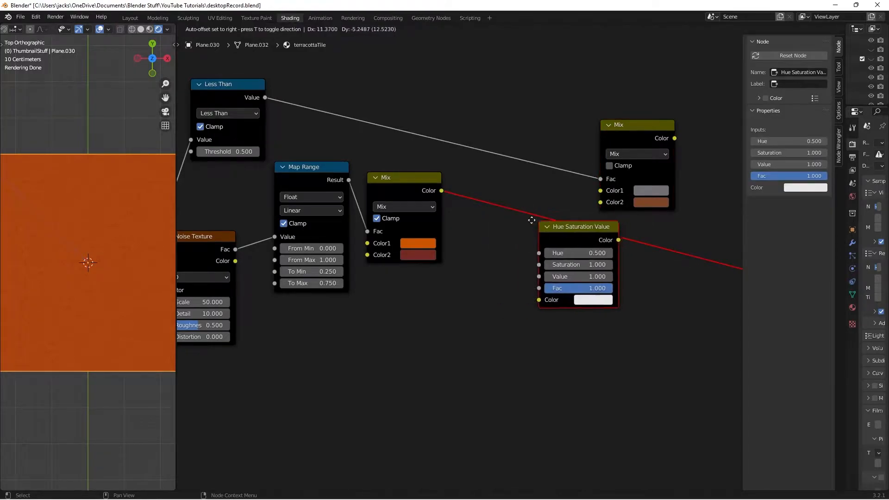
{"action": "left_click", "coordinate": [505, 210]}
{"action": "mouse_move", "coordinate": [513, 204]}
{"action": "left_mouse_down"}
{"action": "mouse_move", "coordinate": [504, 206]}
{"action": "mouse_move", "coordinate": [512, 193]}
{"action": "mouse_move", "coordinate": [505, 206]}
{"action": "left_mouse_up"}
Try Hue values of 0.2 and 0.1 on the Hue Saturation Value node and reset it to 0.5
{"action": "left_click", "coordinate": [517, 239]}
{"action": "left_click", "coordinate": [519, 230]}
{"action": "type", "text": "0.2"}
{"action": "key", "text": "Return"}
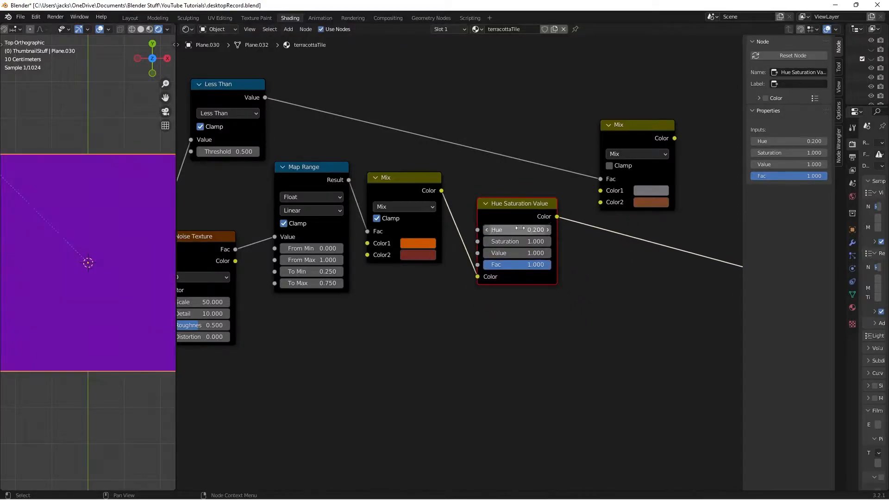
{"action": "left_click", "coordinate": [519, 230]}
{"action": "type", "text": "0.1"}
{"action": "key", "text": "Return"}
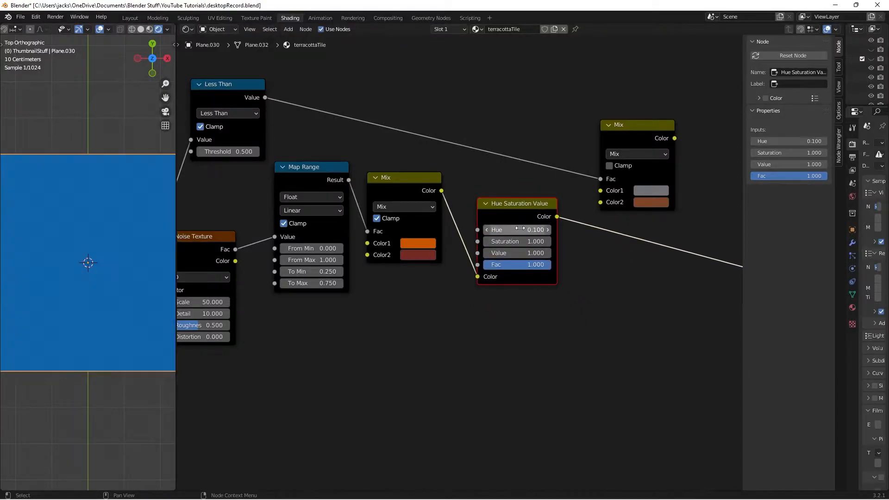
{"action": "left_click", "coordinate": [519, 230]}
{"action": "type", "text": "0.5"}
{"action": "key", "text": "Return"}
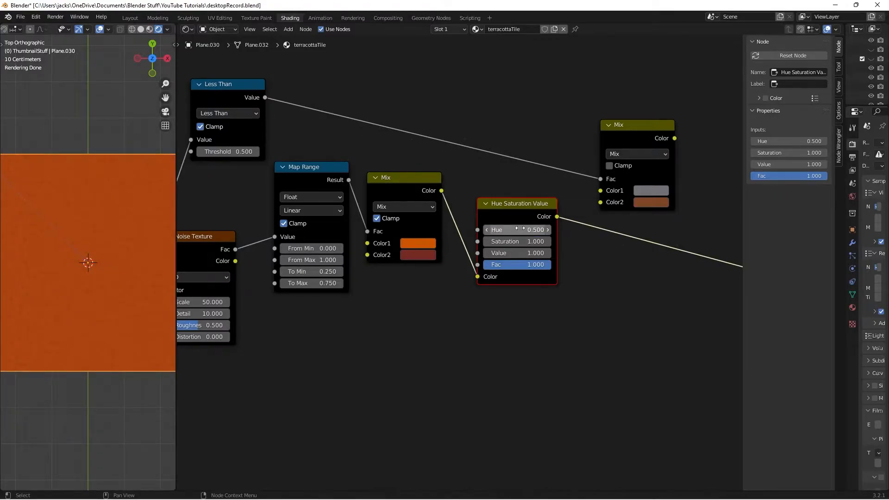
Shift the Hue Saturation Value node slightly lower and away from the noise-driven Mix node
{"action": "left_click_drag", "start_coordinate": [510, 221], "coordinate": [521, 240]}
{"action": "middle_click_drag", "start_coordinate": [46, 313], "coordinate": [90, 283]}
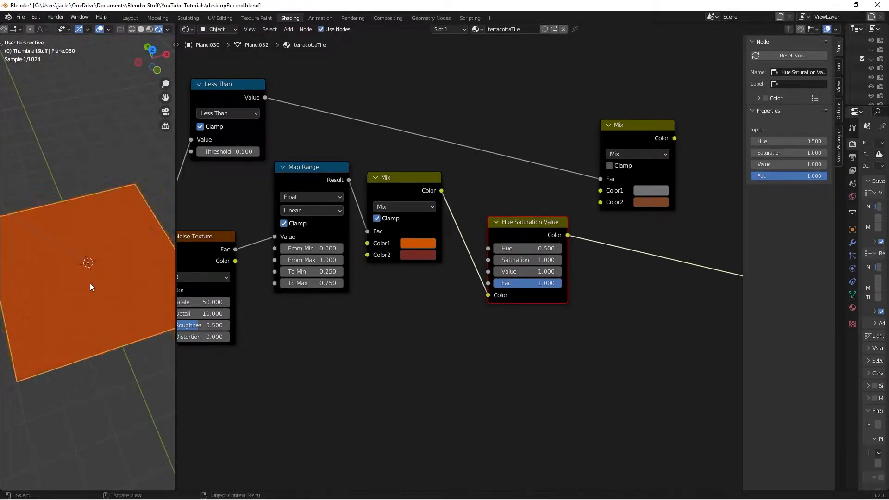
{"action": "key", "text": "KP_7"}
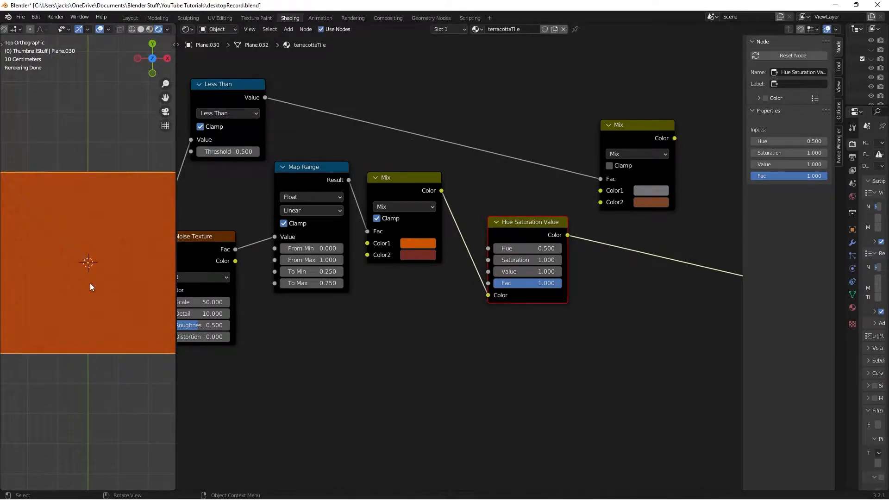
{"action": "scroll", "coordinate": [112, 292], "scroll_direction": "down", "scroll_amount": 3}
{"action": "scroll", "coordinate": [3, 282], "scroll_direction": "up", "scroll_amount": 3}
Add a Math node set to Add below the noise-driven Mix node and enable its Clamp option
{"action": "middle_click_drag", "start_coordinate": [381, 343], "coordinate": [419, 315]}
{"action": "key", "text": "shift+a"}
{"action": "left_click", "coordinate": [419, 314]}
{"action": "type", "text": "math"}
{"action": "key", "text": "Return"}
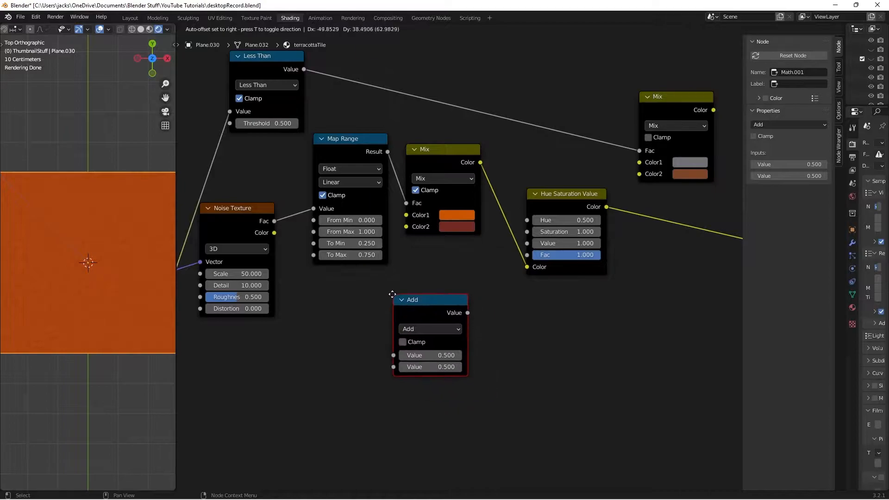
{"action": "left_click", "coordinate": [391, 295]}
{"action": "left_click", "coordinate": [401, 342]}
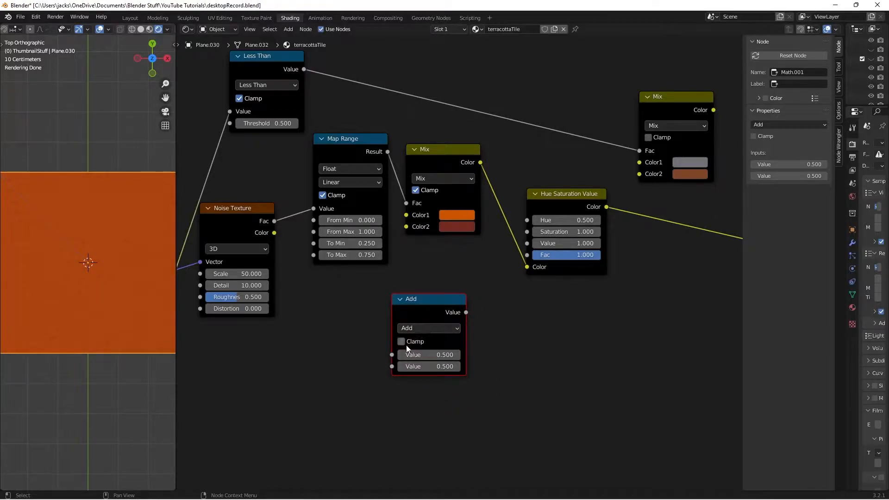
{"action": "left_click_drag", "start_coordinate": [421, 311], "coordinate": [412, 305]}
Route the Brick Texture's Color through the Add node into the Hue Saturation Value node's Value, with the second addend at 0, and save
{"action": "scroll", "coordinate": [400, 302], "scroll_direction": "down", "scroll_amount": 4}
{"action": "middle_click_drag", "start_coordinate": [338, 355], "coordinate": [394, 296]}
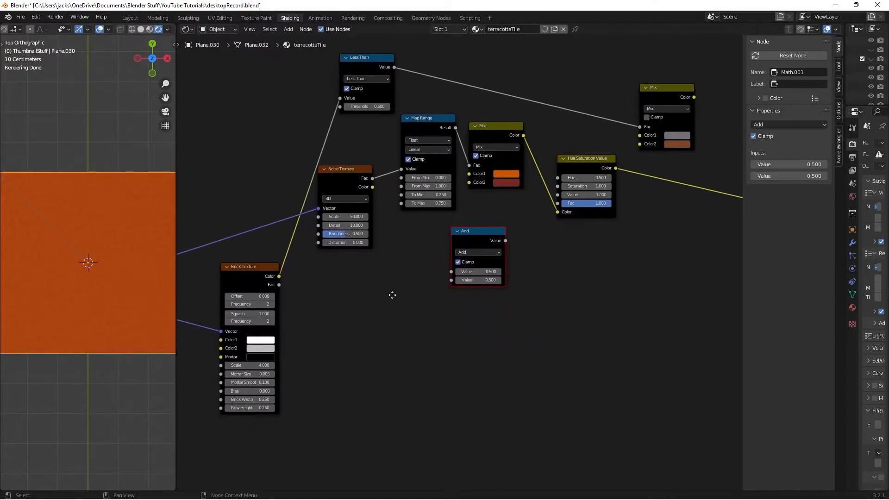
{"action": "left_click_drag", "start_coordinate": [279, 276], "coordinate": [452, 272]}
{"action": "left_click_drag", "start_coordinate": [470, 242], "coordinate": [556, 197]}
{"action": "left_click", "coordinate": [462, 275]}
{"action": "type", "text": "0"}
{"action": "scroll", "coordinate": [120, 249], "scroll_direction": "up", "scroll_amount": 1}
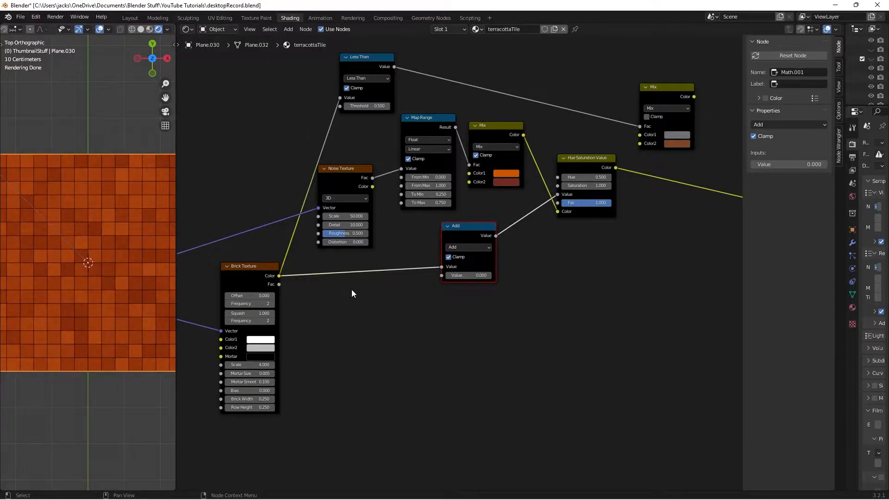
{"action": "key", "text": "ctrl+s"}
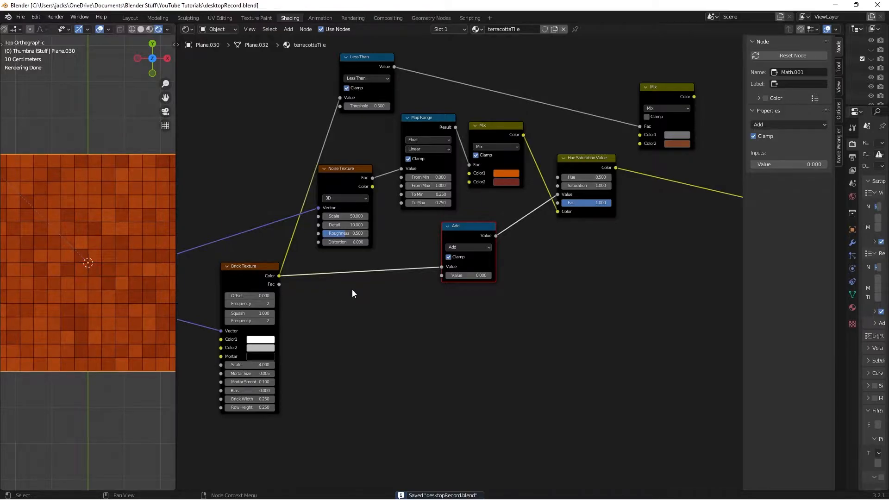
Reposition the Add node and the neighbouring color nodes to tidy the layout, and save the file
{"action": "left_click_drag", "start_coordinate": [465, 230], "coordinate": [479, 224]}
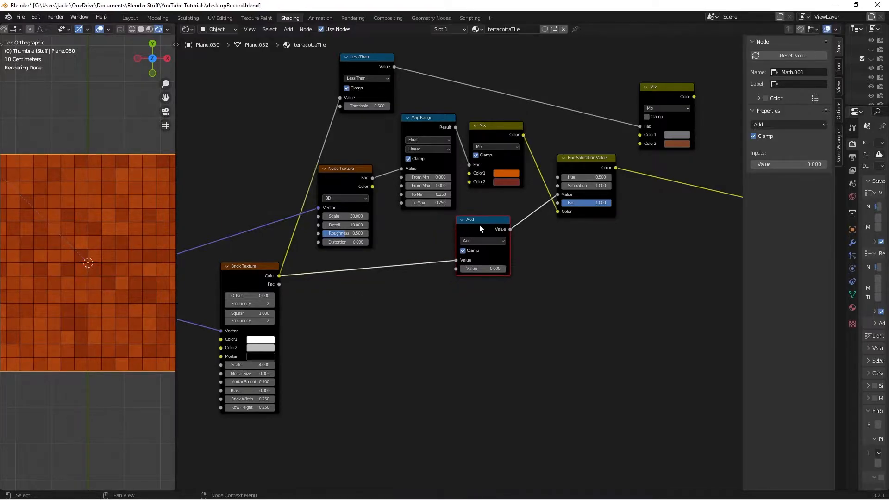
{"action": "key", "text": "ctrl+s"}
{"action": "scroll", "coordinate": [502, 202], "scroll_direction": "down", "scroll_amount": 2}
{"action": "left_click_drag", "start_coordinate": [356, 114], "coordinate": [466, 239]}
{"action": "key", "text": "g"}
{"action": "left_click", "coordinate": [484, 218]}
{"action": "key", "text": "ctrl+s"}
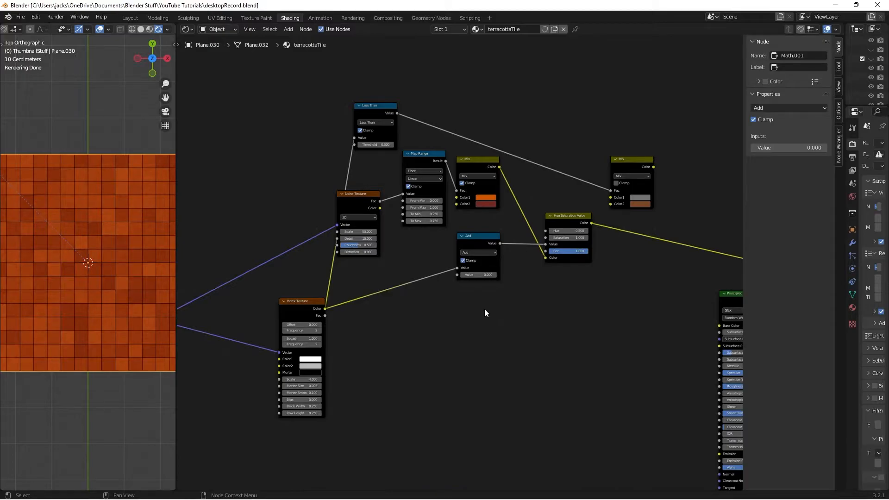
Add another Mix color node in the empty space below the Add node
{"action": "key", "text": "shift+a"}
{"action": "type", "text": "m"}
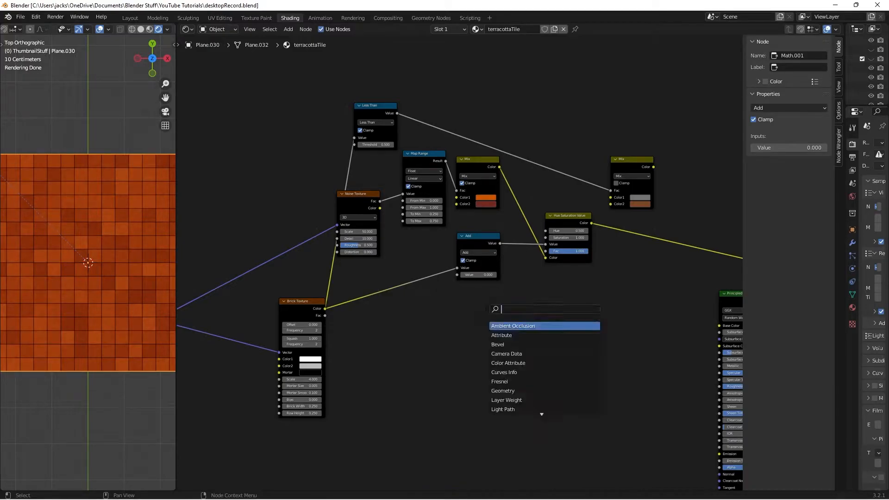
{"action": "type", "text": "ix"}
{"action": "key", "text": "Return"}
{"action": "left_click", "coordinate": [434, 302]}
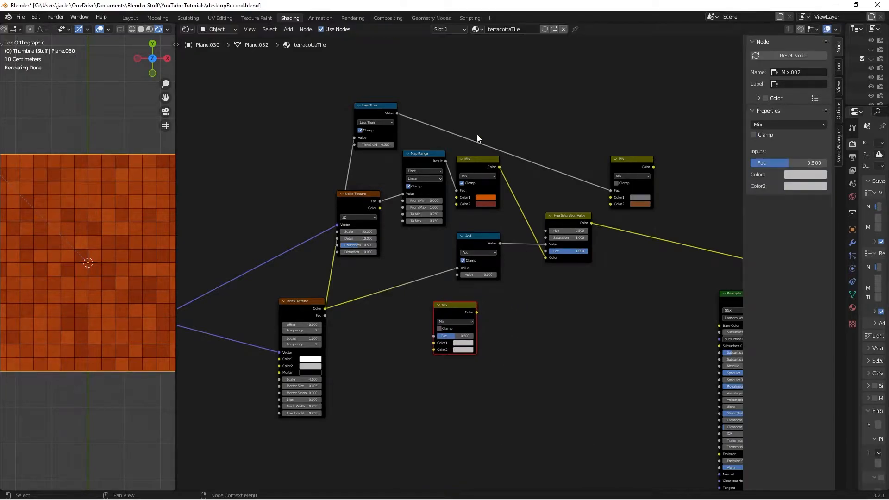
Pack the Add, Noise Texture, Less Than and Hue Saturation Value nodes closer together, and save the file
{"action": "left_click", "coordinate": [468, 162]}
{"action": "left_click_drag", "start_coordinate": [472, 244], "coordinate": [472, 223]}
{"action": "left_click_drag", "start_coordinate": [362, 199], "coordinate": [355, 128]}
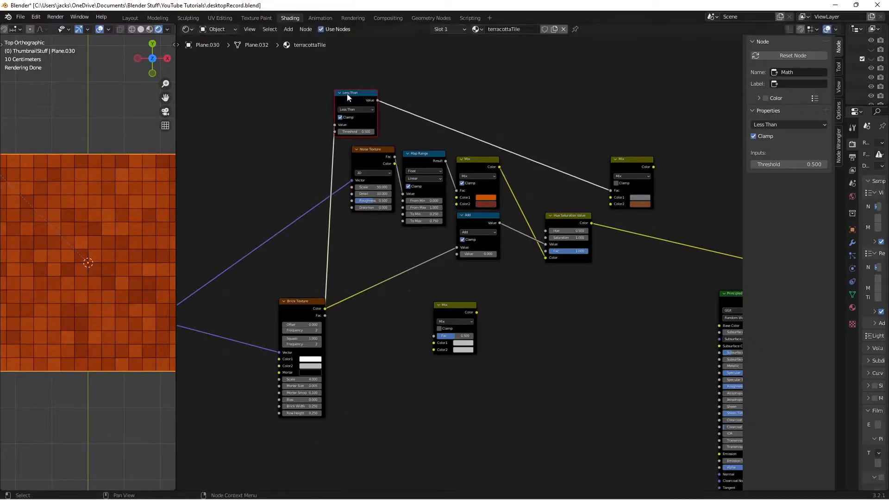
{"action": "left_click_drag", "start_coordinate": [569, 216], "coordinate": [539, 196]}
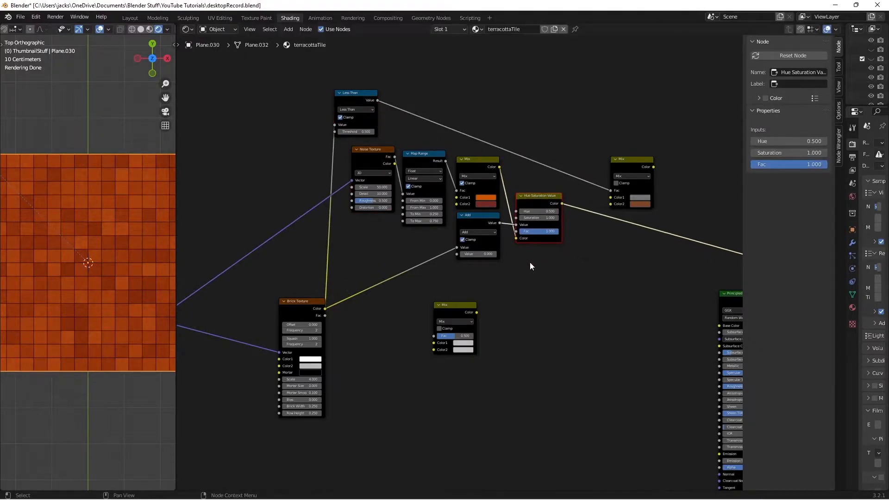
{"action": "key", "text": "ctrl+s"}
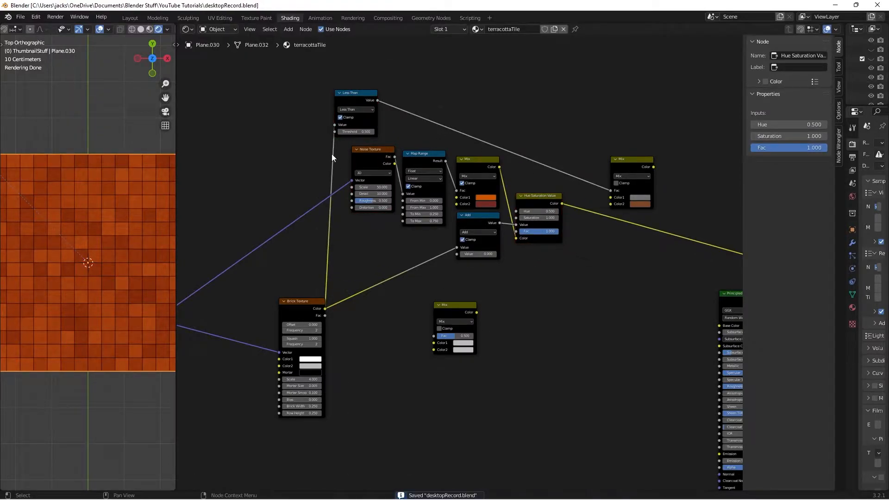
Connect the Noise Texture's Fac output to the new Mix node's Fac input and reposition that Mix node
{"action": "left_click", "coordinate": [393, 158]}
{"action": "left_click_drag", "start_coordinate": [396, 156], "coordinate": [441, 289]}
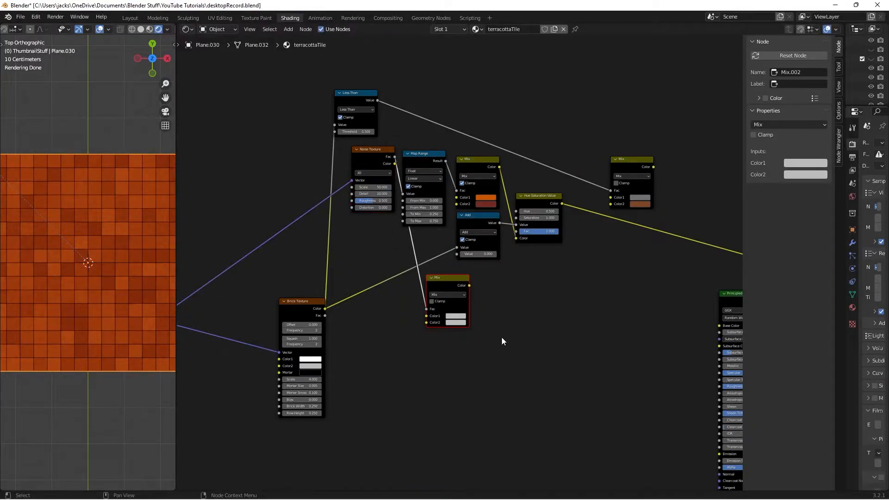
{"action": "scroll", "coordinate": [502, 337], "scroll_direction": "up", "scroll_amount": 3}
{"action": "middle_click_drag", "start_coordinate": [491, 291], "coordinate": [502, 321]}
{"action": "left_click_drag", "start_coordinate": [444, 314], "coordinate": [436, 310]}
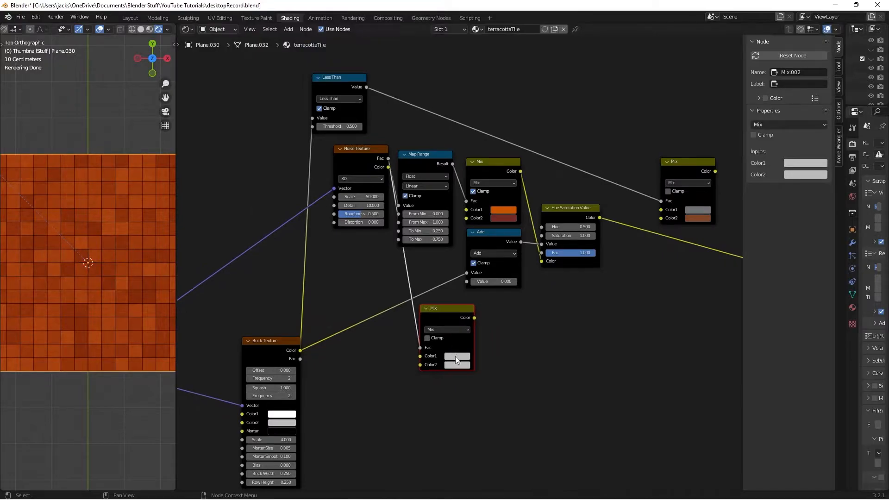
Set Color1 of the new Mix node to hex 928C87
{"action": "left_click", "coordinate": [456, 356]}
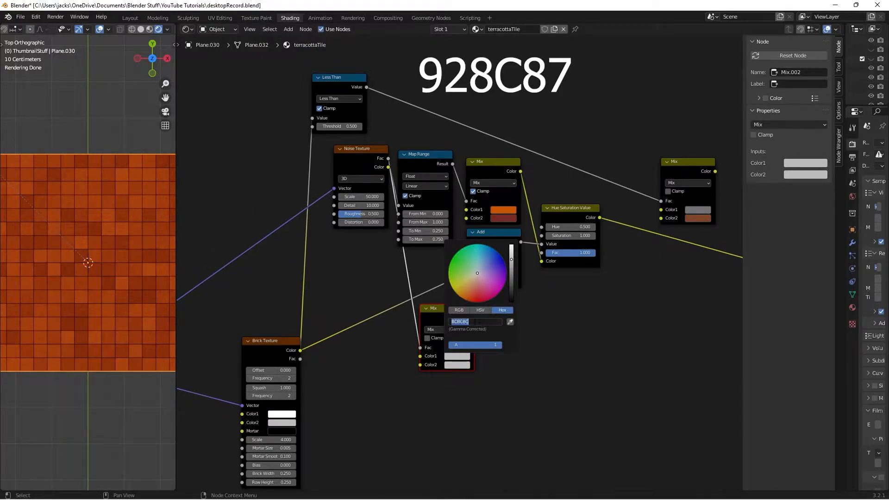
{"action": "type", "text": "928C87"}
{"action": "key", "text": "Return"}
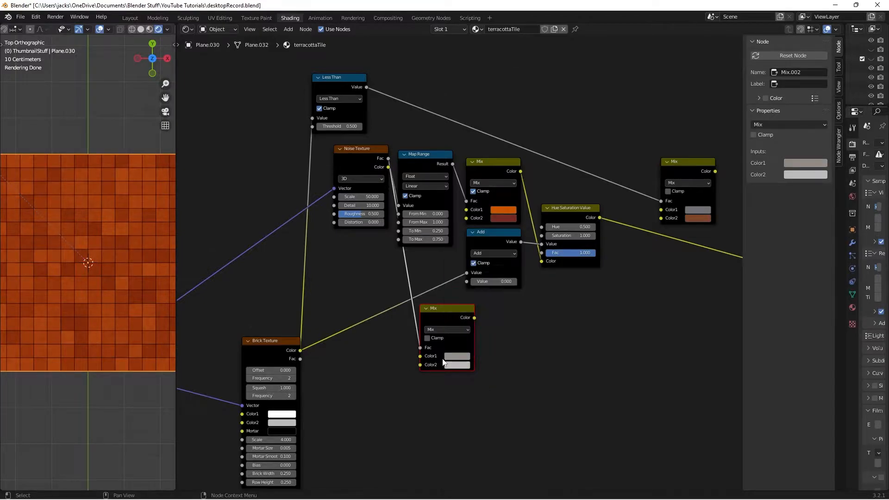
Set Color2 of the new Mix node to hex 484A50, and save the file
{"action": "scroll", "coordinate": [425, 359], "scroll_direction": "up", "scroll_amount": 1}
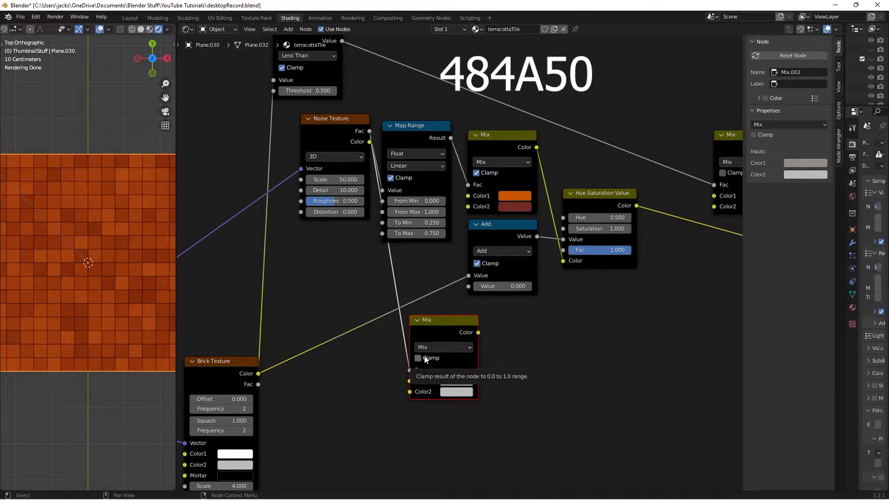
{"action": "left_click", "coordinate": [456, 391]}
{"action": "left_click", "coordinate": [479, 347]}
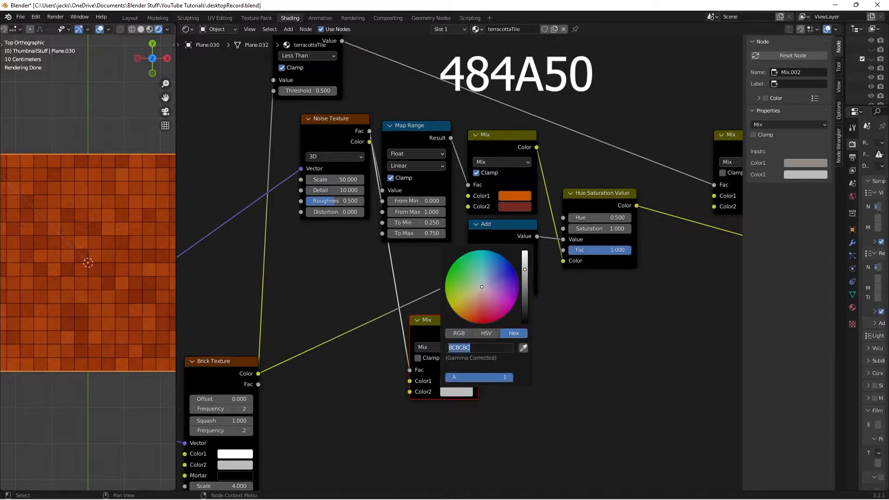
{"action": "type", "text": "4848"}
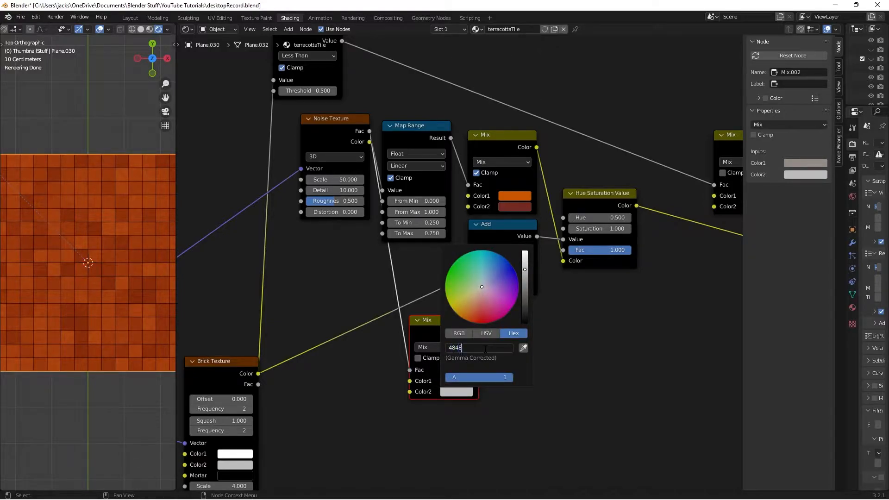
{"action": "type", "text": "5"}
{"action": "key", "text": "BackSpace"}
{"action": "key", "text": "BackSpace"}
{"action": "type", "text": "A50"}
{"action": "key", "text": "Return"}
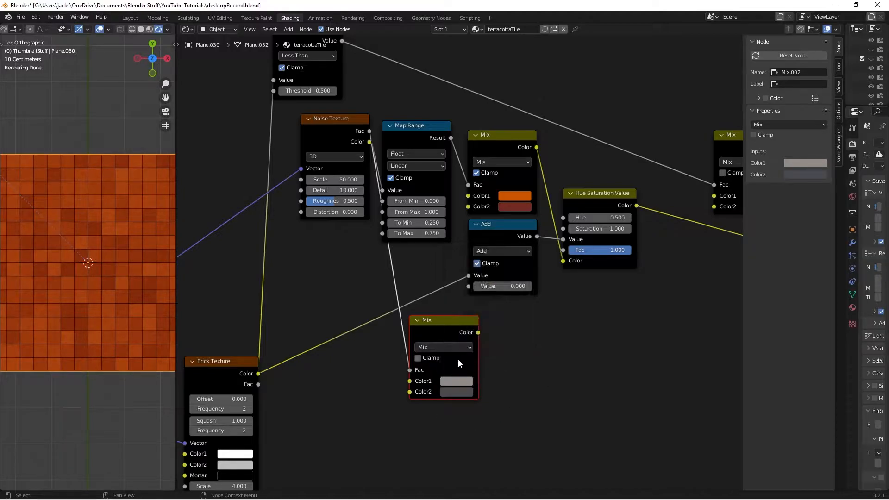
{"action": "left_click_drag", "start_coordinate": [452, 329], "coordinate": [426, 335]}
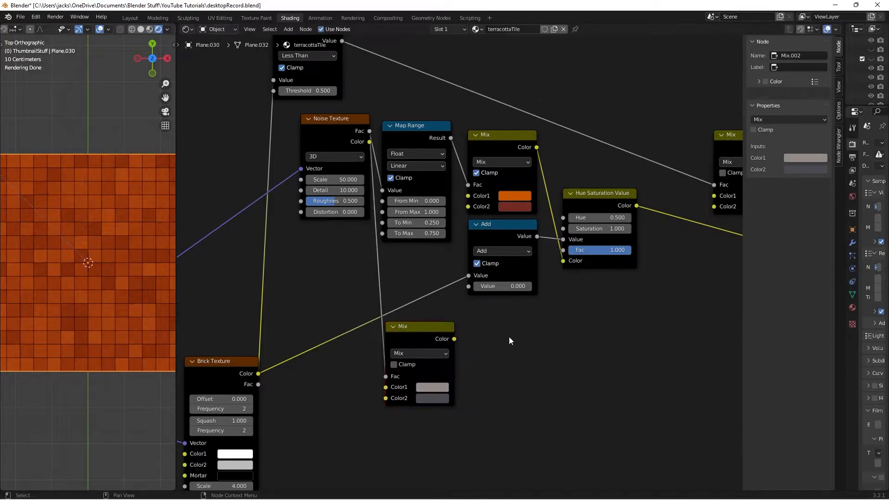
{"action": "key", "text": "ctrl+s"}
Connect the Hue Saturation Value color to Color1 and the gray Mix to Color2 of the mask-driven Mix node, and preview its output
{"action": "scroll", "coordinate": [508, 338], "scroll_direction": "down", "scroll_amount": 2}
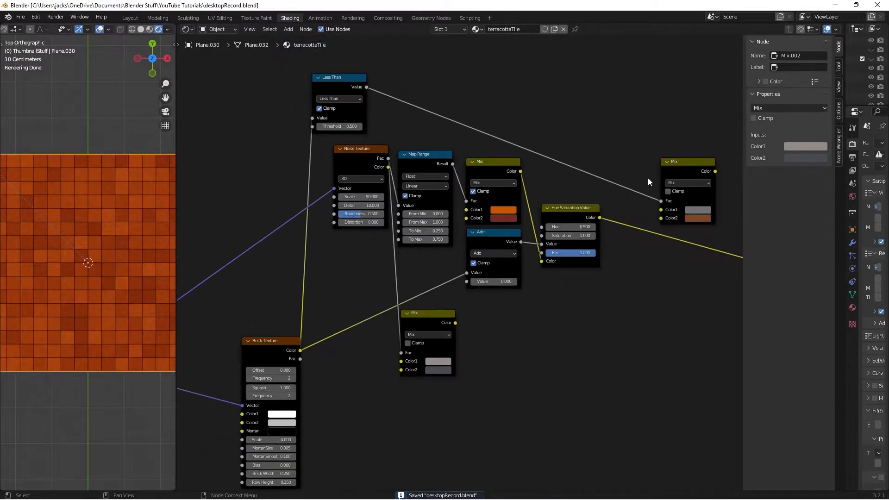
{"action": "left_click_drag", "start_coordinate": [684, 163], "coordinate": [560, 250]}
{"action": "left_click_drag", "start_coordinate": [482, 186], "coordinate": [532, 293]}
{"action": "mouse_move", "coordinate": [537, 246]}
{"action": "left_mouse_down"}
{"action": "mouse_move", "coordinate": [535, 230]}
{"action": "mouse_move", "coordinate": [528, 242]}
{"action": "left_mouse_up"}
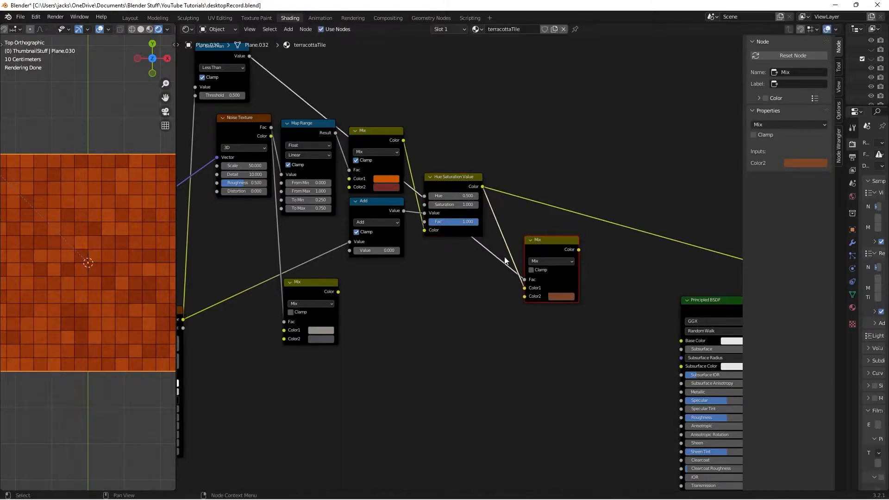
{"action": "left_click_drag", "start_coordinate": [338, 292], "coordinate": [525, 297]}
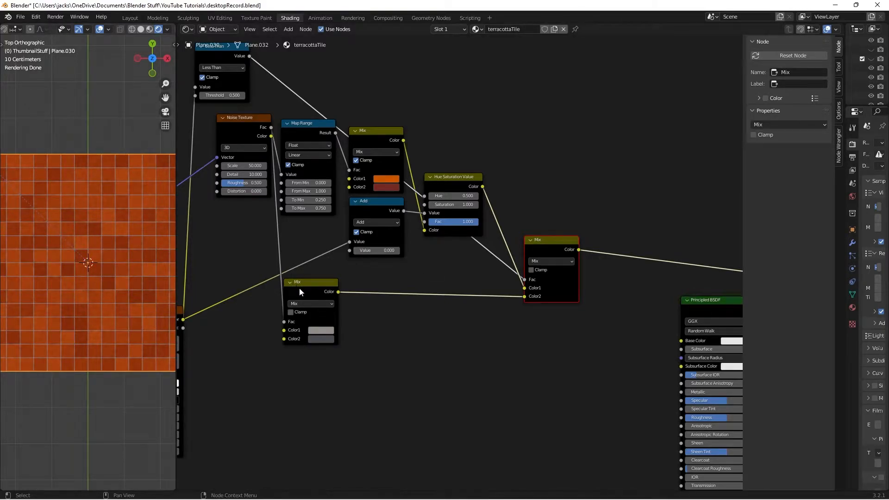
{"action": "left_click_drag", "start_coordinate": [299, 287], "coordinate": [304, 286]}
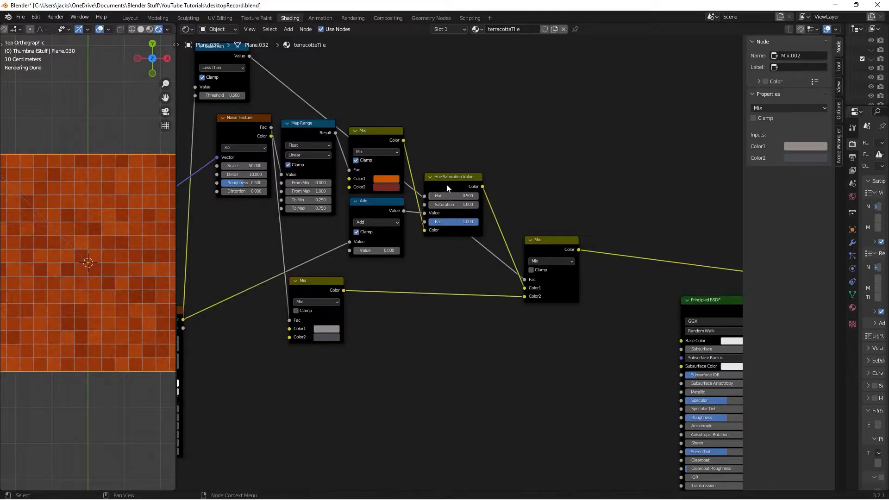
Duplicate the Hue Saturation Value node and insert the copy between the gray Mix and the final Mix node's Color2
{"action": "left_click", "coordinate": [434, 177]}
{"action": "key", "text": "shift+d"}
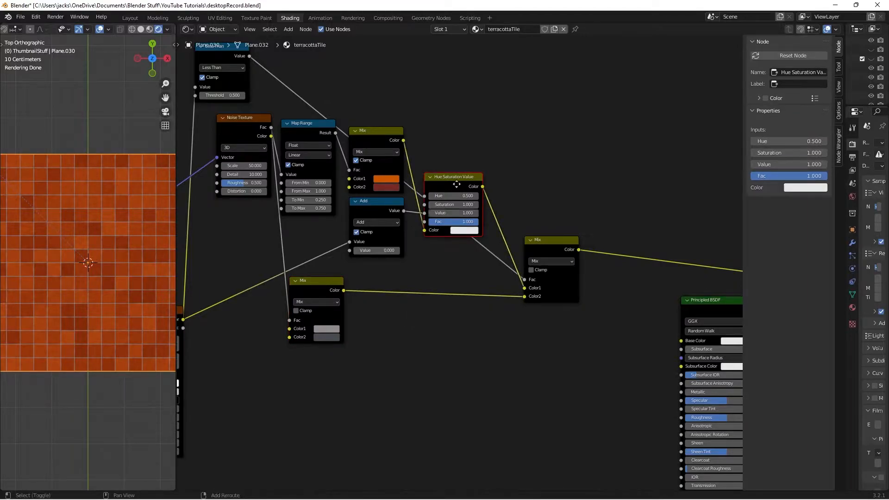
{"action": "left_click", "coordinate": [447, 285]}
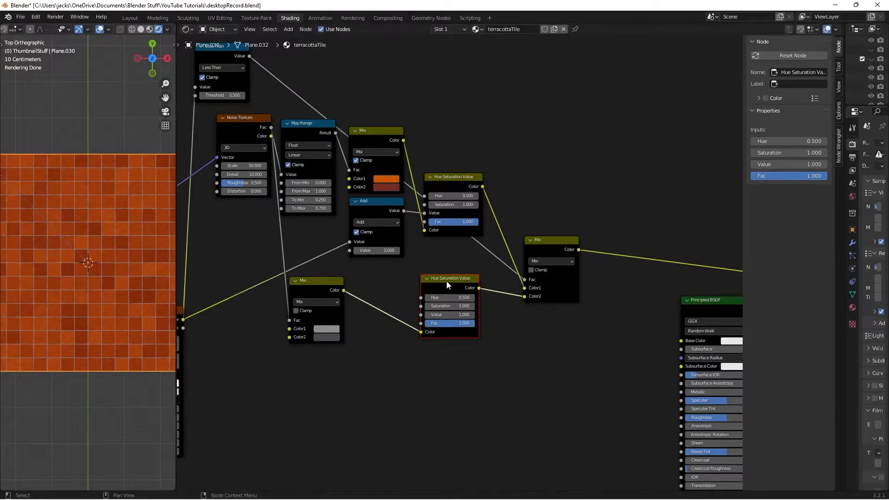
{"action": "scroll", "coordinate": [451, 287], "scroll_direction": "up", "scroll_amount": 1}
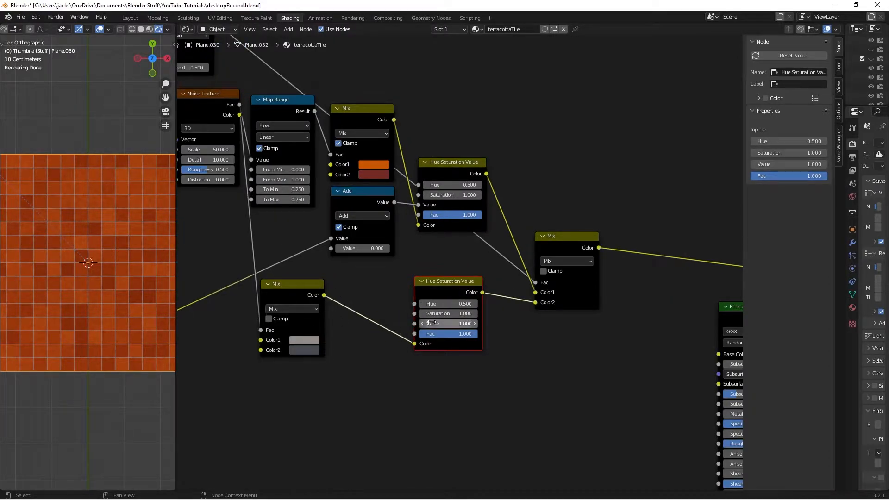
Set the Value of the duplicated Hue Saturation Value node to 0.5 to darken the grout
{"action": "middle_click_drag", "start_coordinate": [39, 285], "coordinate": [84, 268]}
{"action": "scroll", "coordinate": [84, 269], "scroll_direction": "up", "scroll_amount": 3}
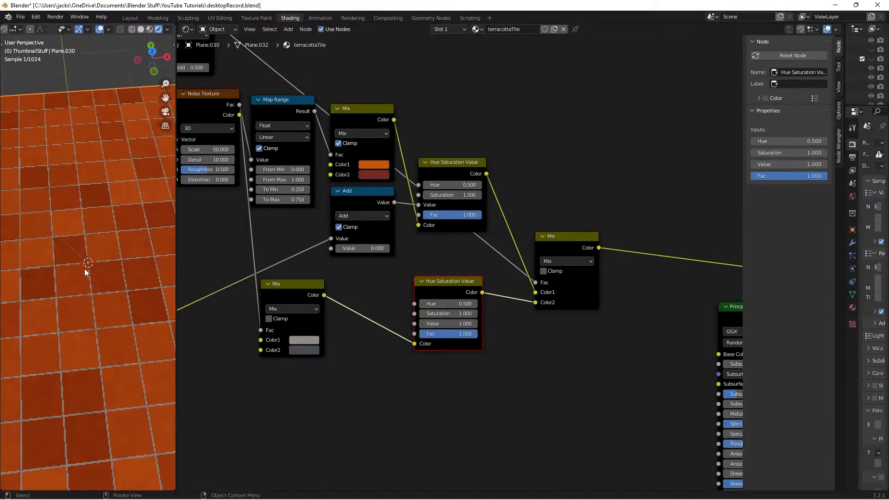
{"action": "left_click", "coordinate": [423, 324]}
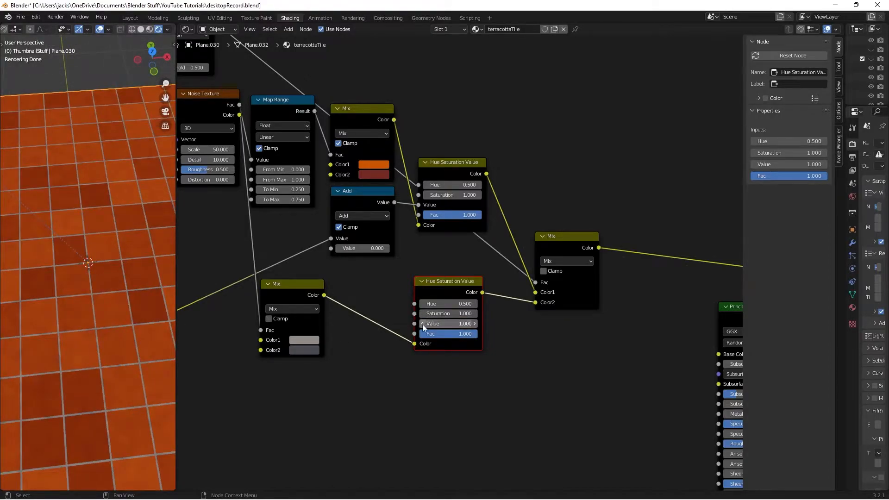
{"action": "left_click", "coordinate": [421, 323]}
{"action": "left_click", "coordinate": [421, 324]}
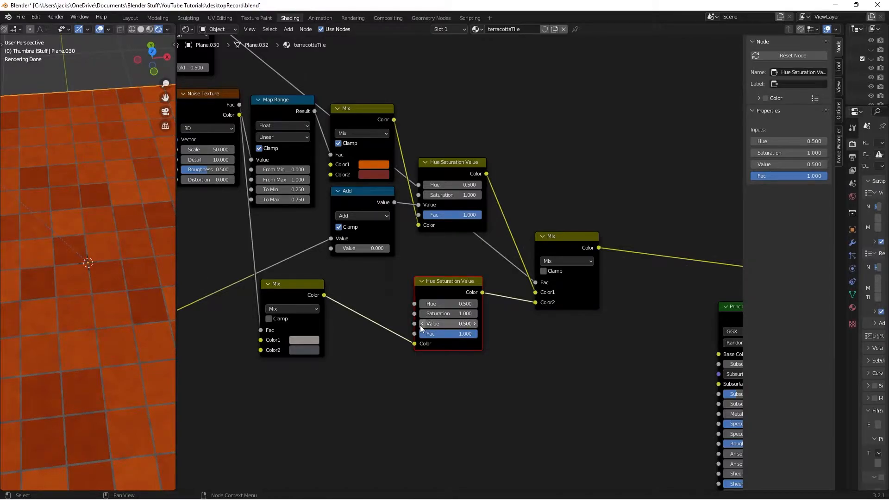
Enable Clamp on the gray grout Mix node and save the file
{"action": "left_click", "coordinate": [296, 287]}
{"action": "key", "text": "ctrl+s"}
{"action": "left_click", "coordinate": [268, 319]}
{"action": "left_click", "coordinate": [398, 294]}
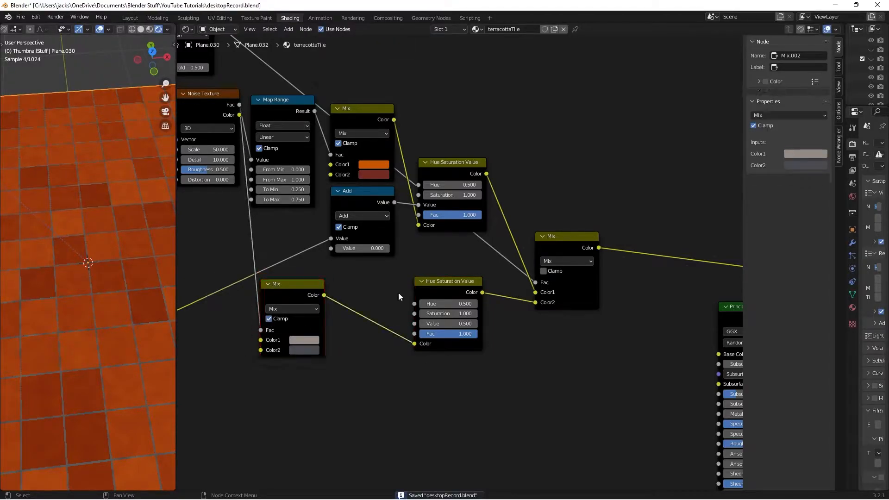
{"action": "scroll", "coordinate": [398, 293], "scroll_direction": "down", "scroll_amount": 2}
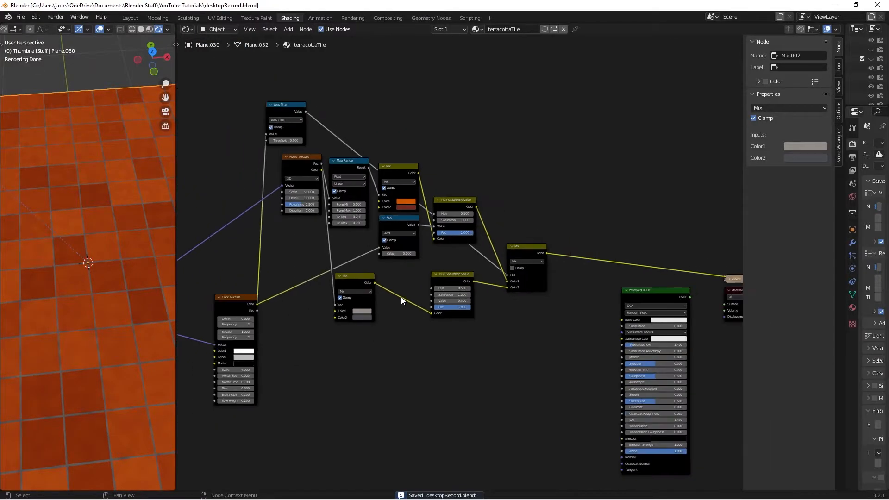
{"action": "left_click_drag", "start_coordinate": [247, 92], "coordinate": [561, 201]}
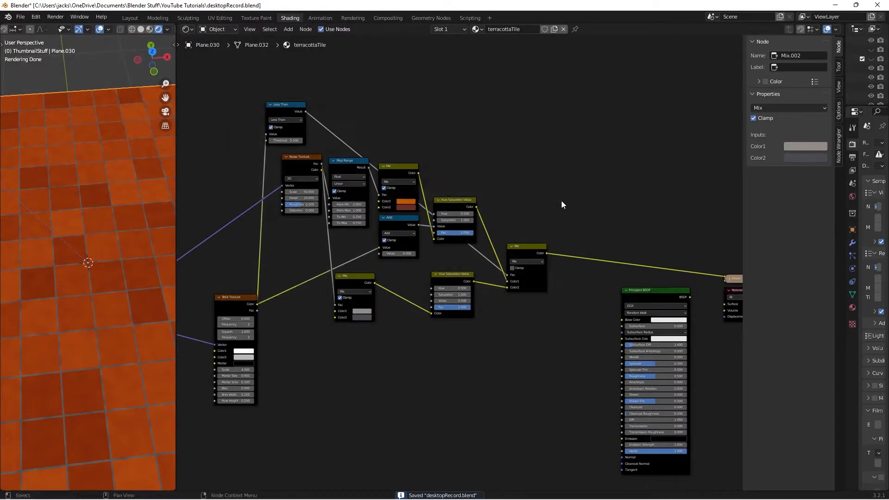
Enable Clamp on the final Mix node and connect its Color output to the Principled BSDF's Base Color
{"action": "left_click", "coordinate": [515, 267]}
{"action": "middle_click_drag", "start_coordinate": [561, 273], "coordinate": [453, 214]}
{"action": "scroll", "coordinate": [453, 213], "scroll_direction": "up", "scroll_amount": 2}
{"action": "left_click_drag", "start_coordinate": [427, 146], "coordinate": [547, 253]}
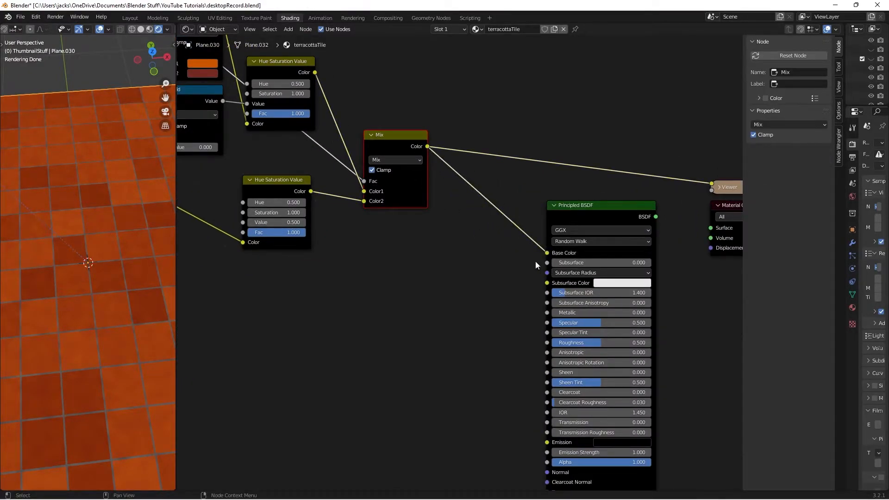
Group the color nodes from Less Than to the final Mix in a frame, move it above the other nodes, and save
{"action": "scroll", "coordinate": [536, 261], "scroll_direction": "down", "scroll_amount": 2}
{"action": "key", "text": "Home"}
{"action": "left_click_drag", "start_coordinate": [275, 251], "coordinate": [226, 241]}
{"action": "left_click_drag", "start_coordinate": [306, 73], "coordinate": [566, 248]}
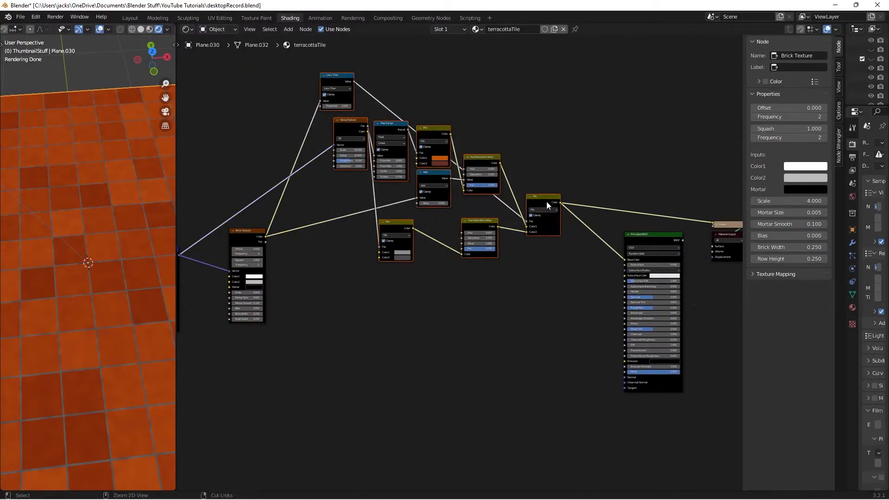
{"action": "key", "text": "ctrl+j"}
{"action": "left_click_drag", "start_coordinate": [425, 67], "coordinate": [419, 35]}
{"action": "middle_click_drag", "start_coordinate": [409, 61], "coordinate": [423, 119]}
{"action": "scroll", "coordinate": [423, 119], "scroll_direction": "down", "scroll_amount": 4}
{"action": "left_click_drag", "start_coordinate": [423, 104], "coordinate": [416, 79]}
{"action": "left_click", "coordinate": [558, 210]}
{"action": "key", "text": "ctrl+s"}
Add a Math node below the Brick Texture and set it to Less Than with Clamp enabled
{"action": "middle_click_drag", "start_coordinate": [443, 356], "coordinate": [428, 301]}
{"action": "scroll", "coordinate": [429, 299], "scroll_direction": "up", "scroll_amount": 2}
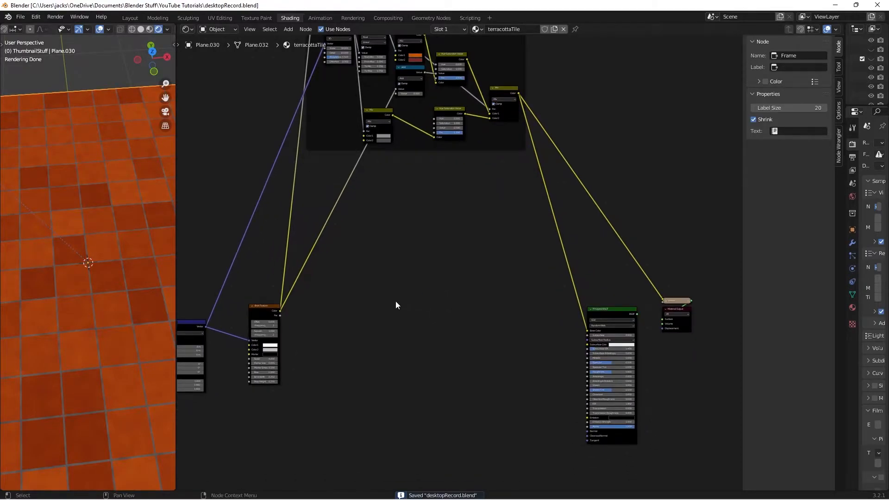
{"action": "scroll", "coordinate": [396, 301], "scroll_direction": "down", "scroll_amount": 2}
{"action": "middle_click_drag", "start_coordinate": [397, 194], "coordinate": [421, 232]}
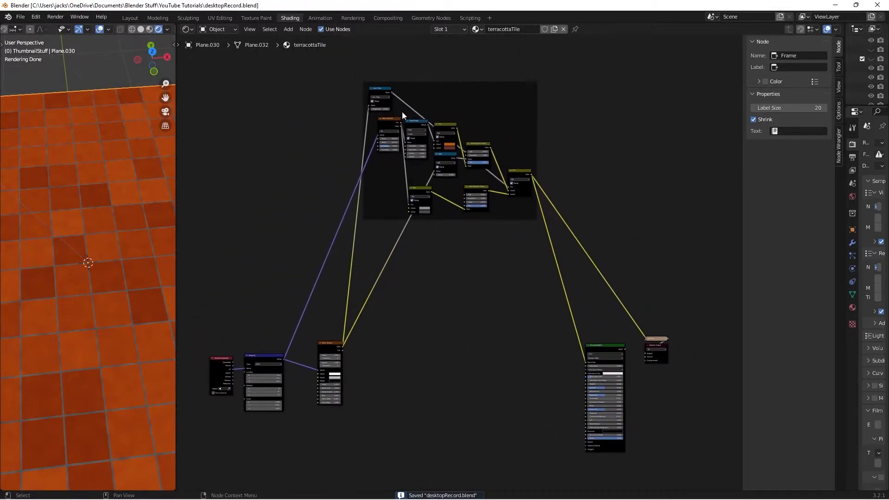
{"action": "middle_click_drag", "start_coordinate": [455, 363], "coordinate": [452, 272]}
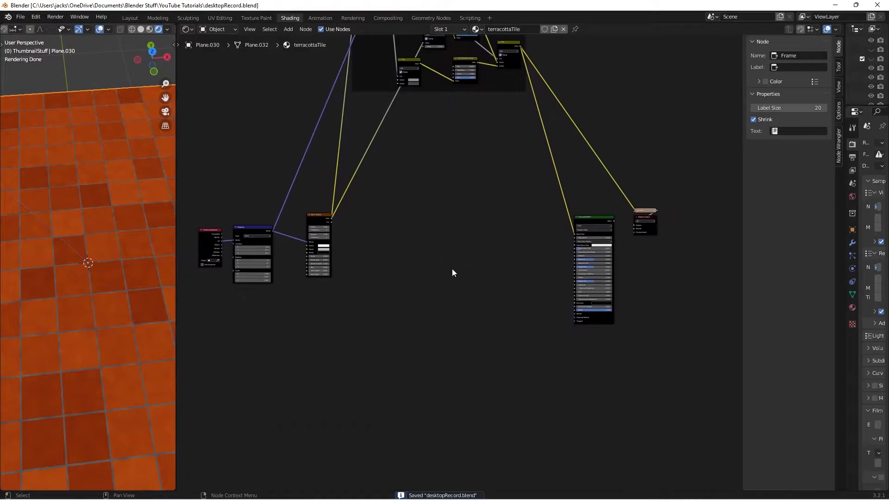
{"action": "key", "text": "shift+a"}
{"action": "left_click", "coordinate": [455, 287]}
{"action": "type", "text": "math"}
{"action": "key", "text": "Return"}
{"action": "left_click", "coordinate": [375, 307]}
{"action": "scroll", "coordinate": [367, 304], "scroll_direction": "up", "scroll_amount": 1}
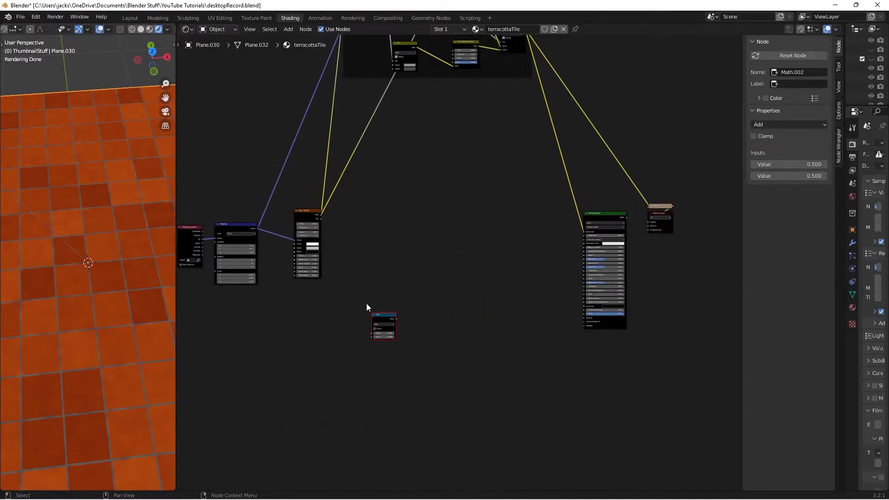
{"action": "scroll", "coordinate": [366, 306], "scroll_direction": "up", "scroll_amount": 4}
{"action": "left_click", "coordinate": [387, 324]}
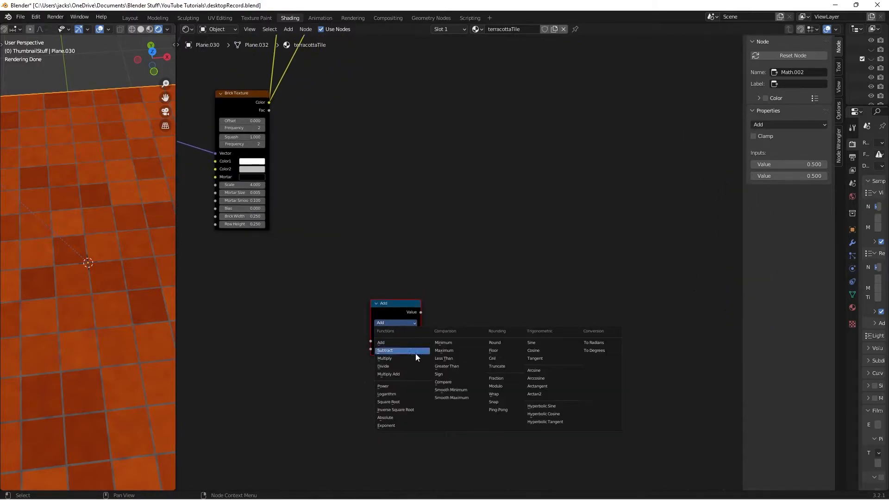
{"action": "left_click", "coordinate": [445, 358]}
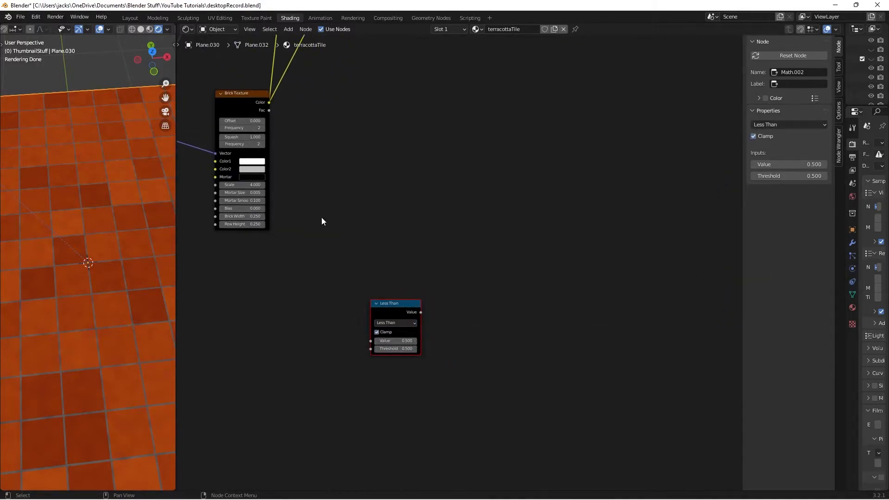
Connect the Brick Texture's Color to the new Less Than node's Value input and preview the result
{"action": "left_click_drag", "start_coordinate": [270, 103], "coordinate": [378, 329]}
{"action": "scroll", "coordinate": [436, 336], "scroll_direction": "down", "scroll_amount": 6}
{"action": "left_click", "coordinate": [407, 301], "text": "ctrl+shift"}
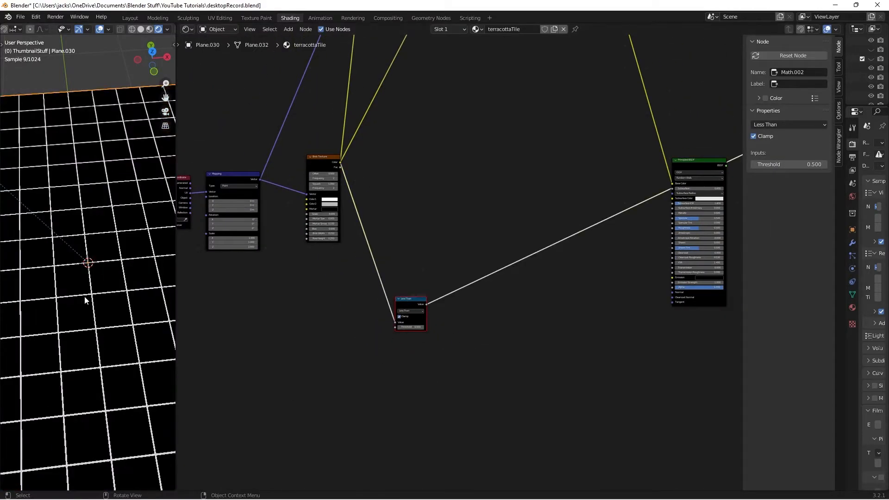
Add a Bump node below the Principled BSDF and connect the Less Than Value output to its Height
{"action": "middle_click_drag", "start_coordinate": [588, 322], "coordinate": [487, 332]}
{"action": "key", "text": "shift+a"}
{"action": "left_click", "coordinate": [487, 332]}
{"action": "type", "text": "BUM"}
{"action": "key", "text": "Return"}
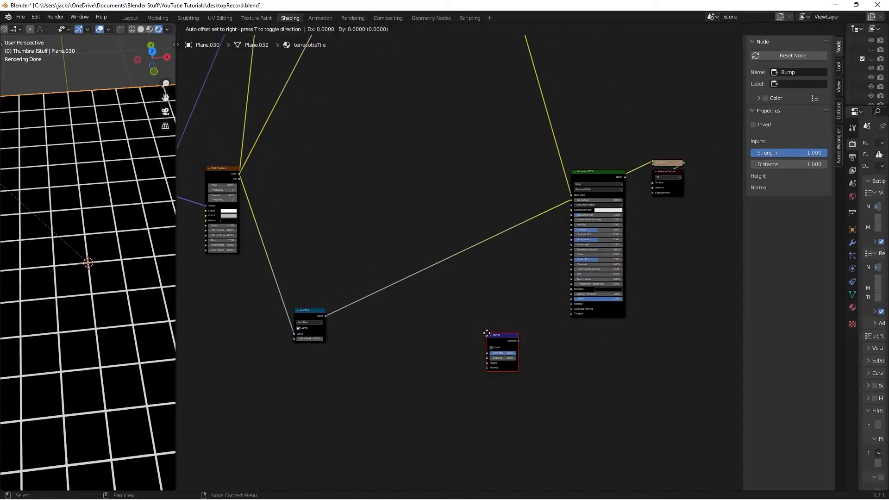
{"action": "left_click", "coordinate": [484, 322]}
{"action": "left_click_drag", "start_coordinate": [326, 316], "coordinate": [484, 352]}
Enable Invert on the Bump node and connect its Normal output to the Principled BSDF's Normal input
{"action": "scroll", "coordinate": [528, 324], "scroll_direction": "up", "scroll_amount": 3}
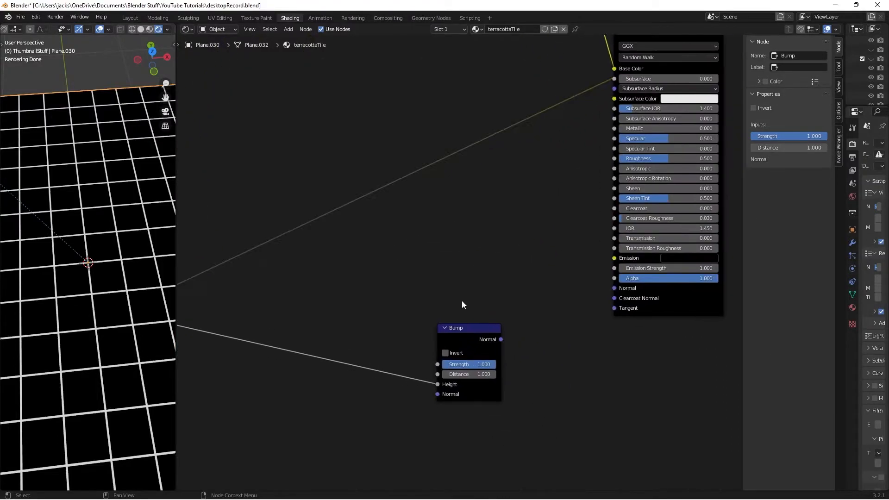
{"action": "left_click", "coordinate": [445, 353]}
{"action": "left_click_drag", "start_coordinate": [471, 340], "coordinate": [616, 288]}
Send the Principled BSDF to the Material Output's Surface to preview the full shader, and save the file
{"action": "scroll", "coordinate": [529, 255], "scroll_direction": "up", "scroll_amount": 1}
{"action": "middle_click_drag", "start_coordinate": [529, 255], "coordinate": [468, 306]}
{"action": "scroll", "coordinate": [488, 247], "scroll_direction": "down", "scroll_amount": 3}
{"action": "middle_click_drag", "start_coordinate": [490, 246], "coordinate": [452, 294]}
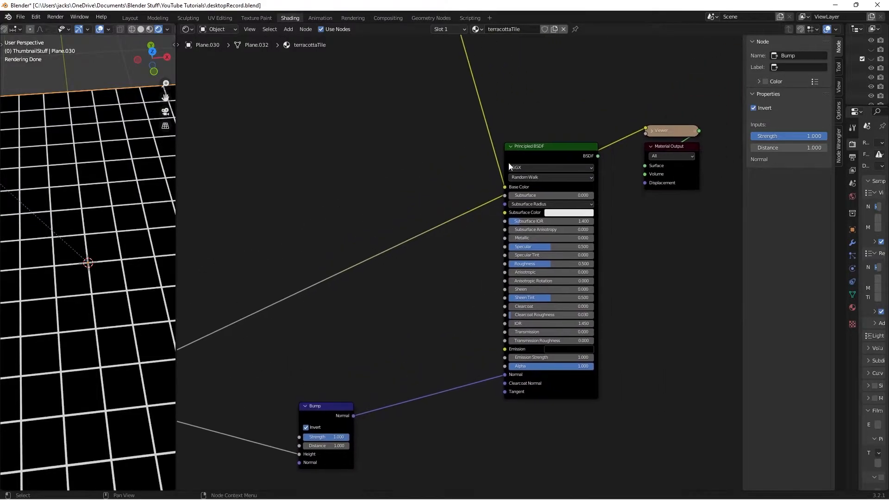
{"action": "left_click", "coordinate": [508, 160], "text": "ctrl+shift"}
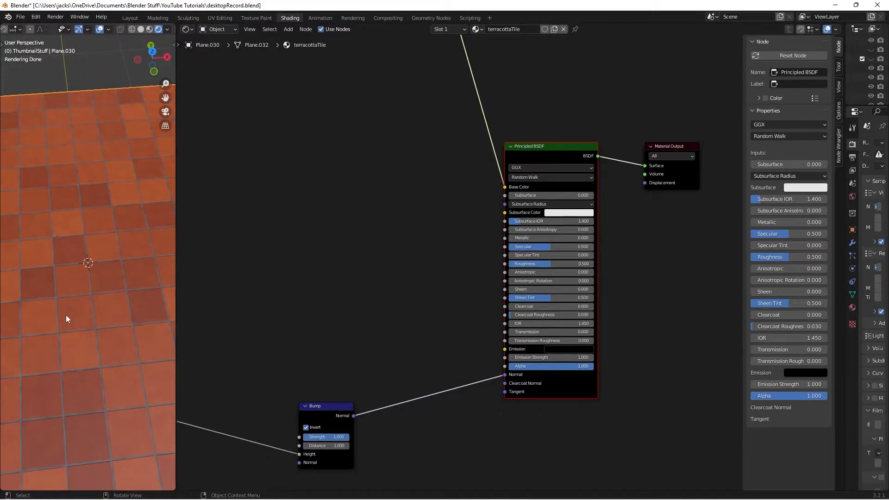
{"action": "key", "text": "ctrl+s"}
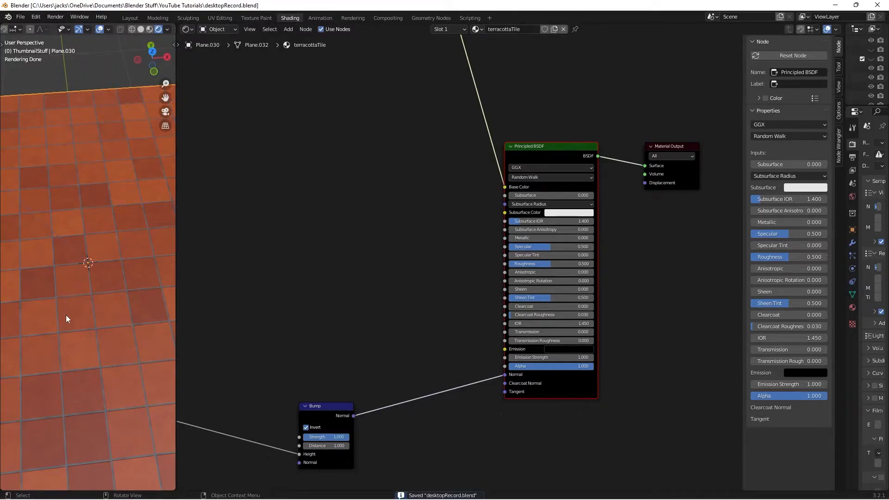
Set the Principled BSDF's Roughness to 0.15 and save the file
{"action": "left_click", "coordinate": [542, 264]}
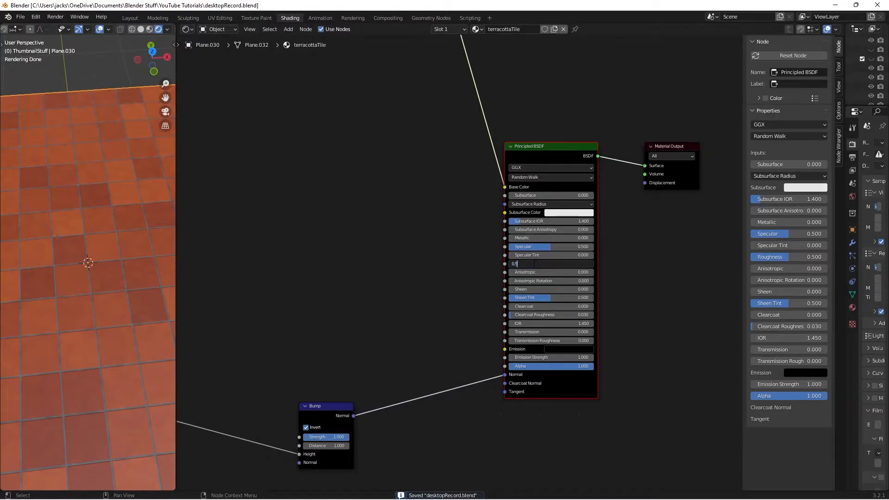
{"action": "type", "text": "0.15"}
{"action": "key", "text": "Return"}
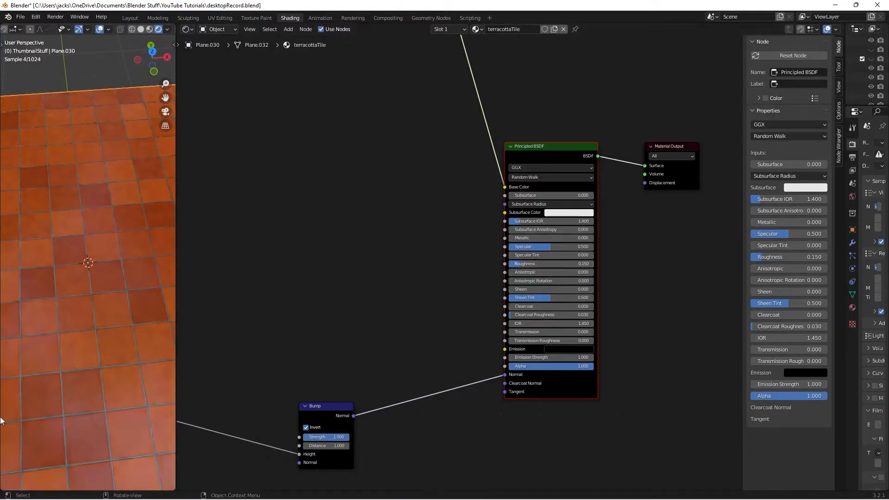
{"action": "key", "text": "ctrl+s"}
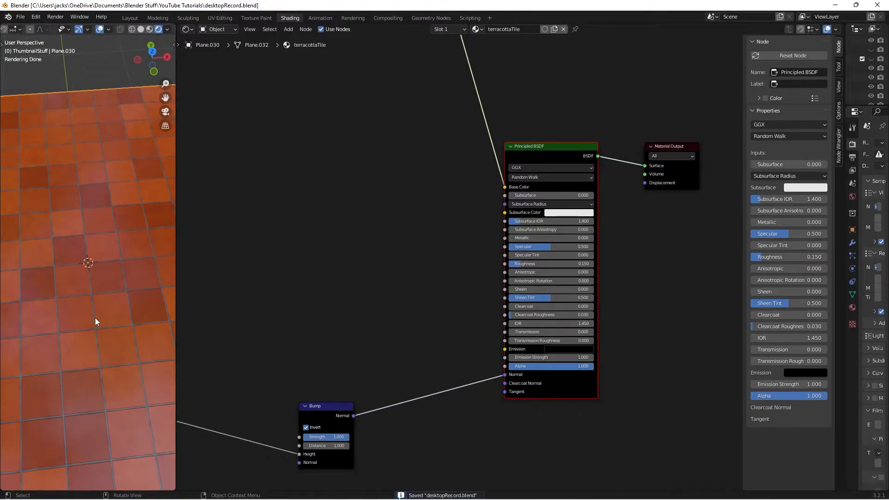
Add a White Noise Texture node in the empty space between the Brick Texture and the color frame
{"action": "scroll", "coordinate": [252, 238], "scroll_direction": "down", "scroll_amount": 1}
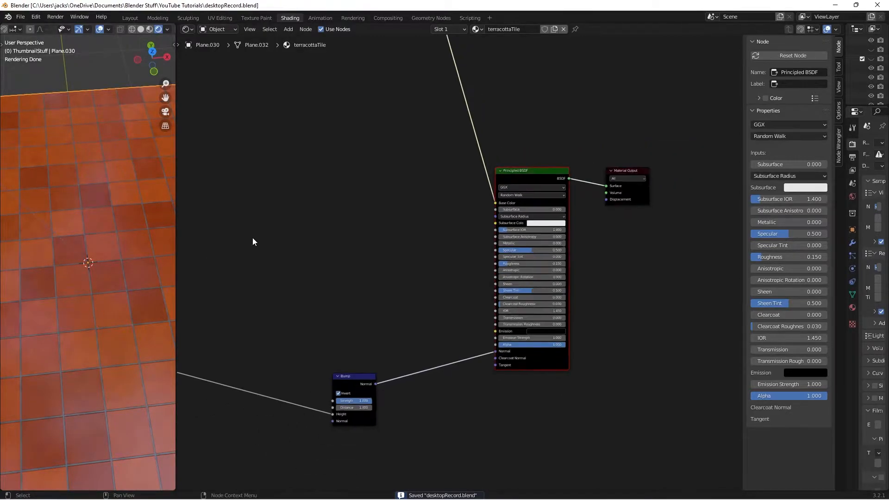
{"action": "scroll", "coordinate": [252, 238], "scroll_direction": "down", "scroll_amount": 1}
{"action": "middle_click_drag", "start_coordinate": [253, 239], "coordinate": [413, 298]}
{"action": "scroll", "coordinate": [413, 298], "scroll_direction": "down", "scroll_amount": 2}
{"action": "middle_click_drag", "start_coordinate": [424, 218], "coordinate": [391, 256]}
{"action": "scroll", "coordinate": [390, 255], "scroll_direction": "up", "scroll_amount": 2}
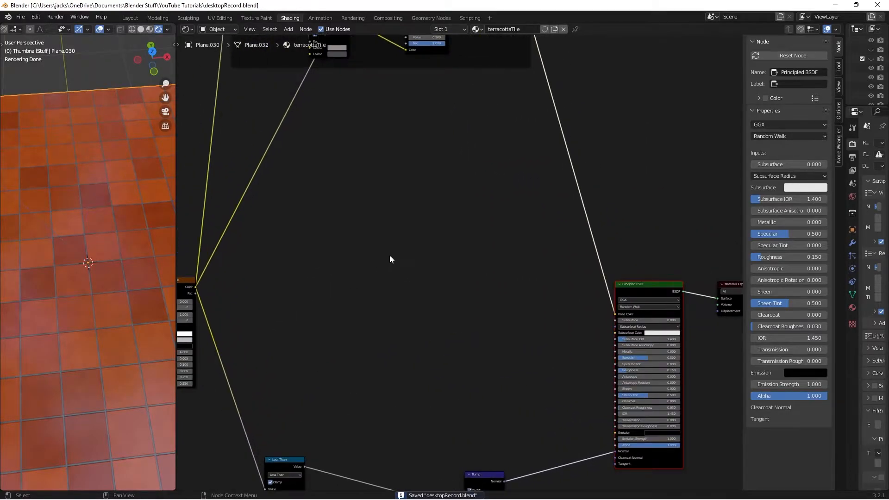
{"action": "middle_click_drag", "start_coordinate": [343, 218], "coordinate": [410, 263]}
{"action": "key", "text": "shift+a"}
{"action": "left_click", "coordinate": [409, 263]}
{"action": "type", "text": "white"}
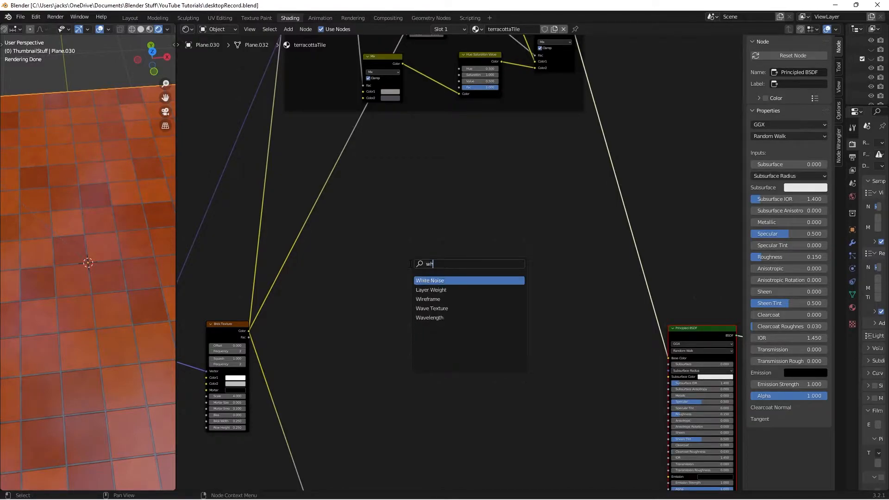
{"action": "key", "text": "Return"}
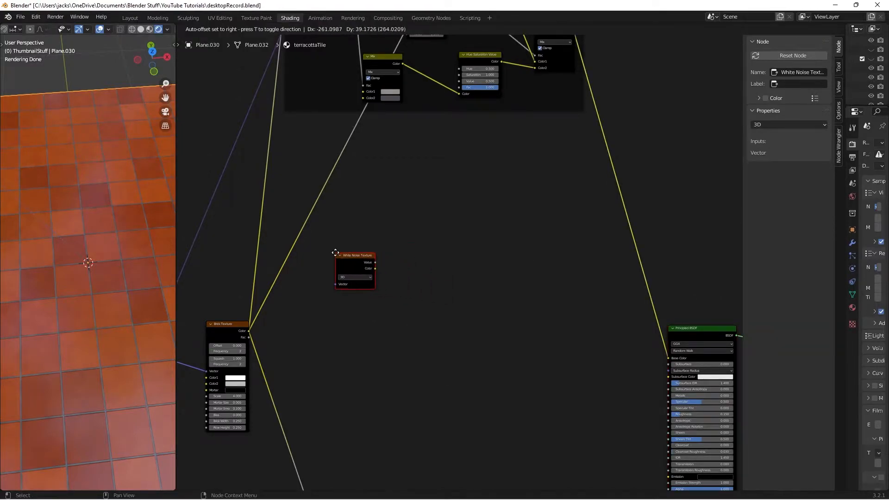
{"action": "left_click", "coordinate": [335, 252]}
Connect the Brick Texture's Color to the White Noise Texture's Vector and preview its Value output on the plane
{"action": "scroll", "coordinate": [343, 281], "scroll_direction": "up", "scroll_amount": 4}
{"action": "middle_click_drag", "start_coordinate": [345, 285], "coordinate": [458, 255]}
{"action": "left_click_drag", "start_coordinate": [286, 327], "coordinate": [410, 262]}
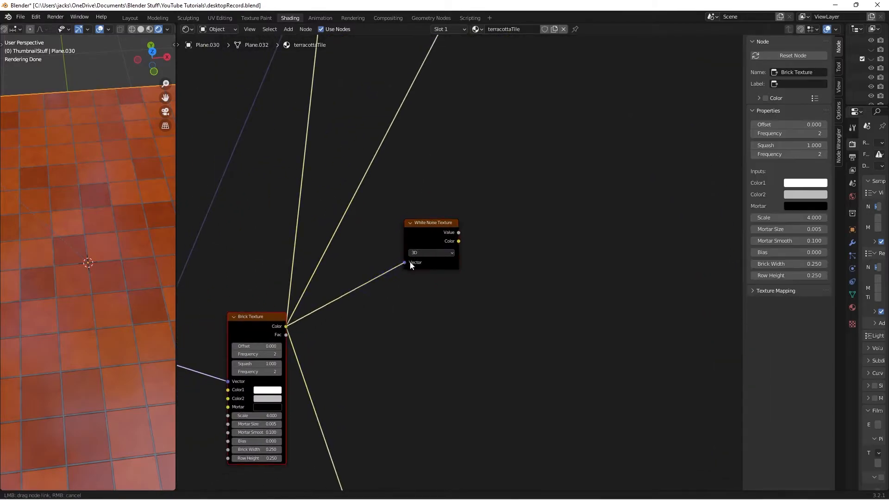
{"action": "left_click", "coordinate": [424, 227], "text": "ctrl+shift"}
{"action": "scroll", "coordinate": [124, 306], "scroll_direction": "down", "scroll_amount": 5}
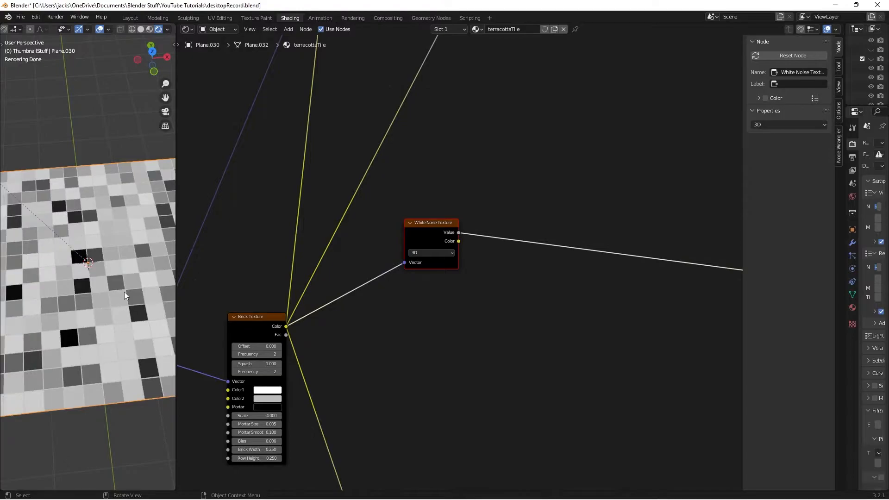
Compare previews of the Brick Texture's Color and the White Noise Texture's Value and Color outputs
{"action": "left_click", "coordinate": [258, 327], "text": "ctrl+shift"}
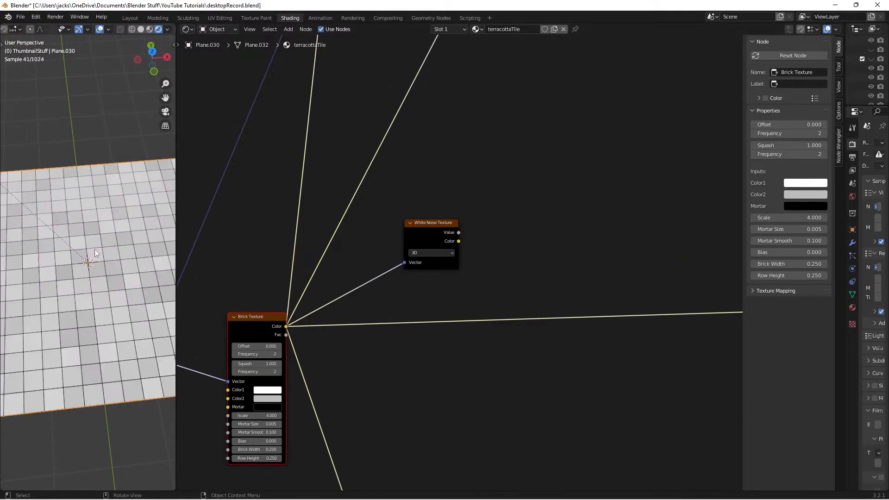
{"action": "left_click", "coordinate": [419, 228], "text": "ctrl+shift"}
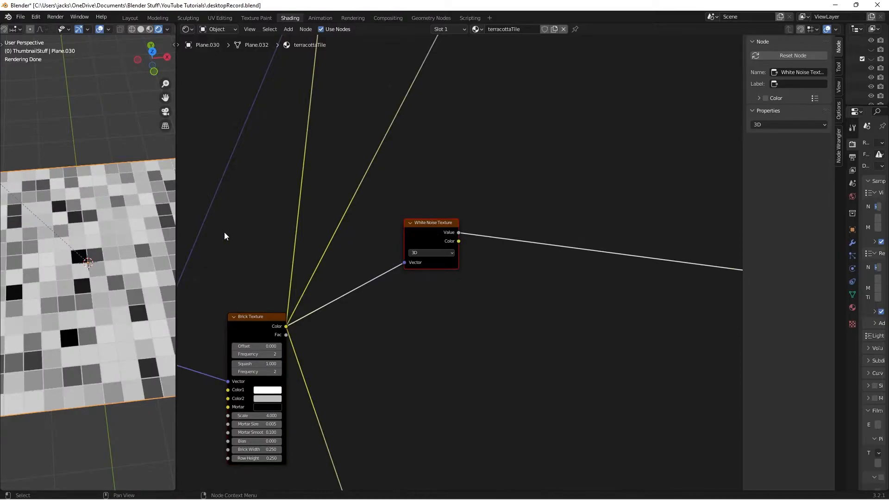
{"action": "left_click", "coordinate": [438, 240], "text": "ctrl+shift"}
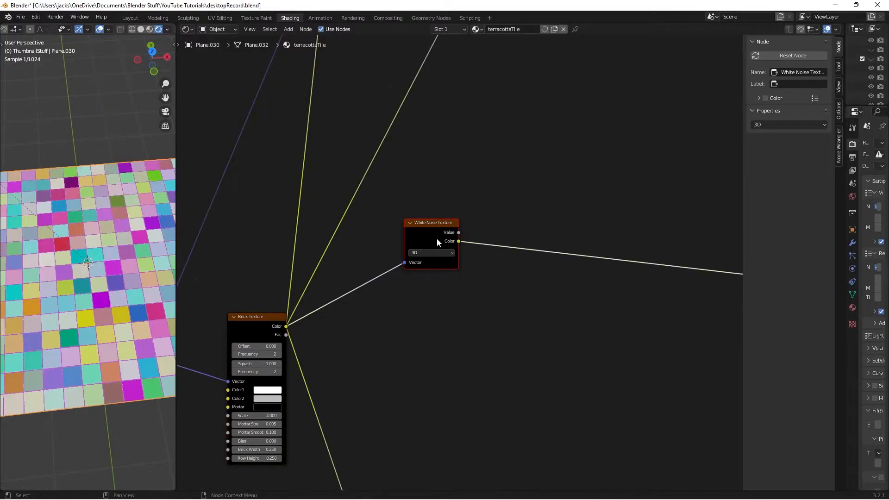
Preview the White Noise Texture's Value output on the plane and move the node slightly toward the Brick Texture
{"action": "left_click", "coordinate": [437, 238], "text": "ctrl+shift"}
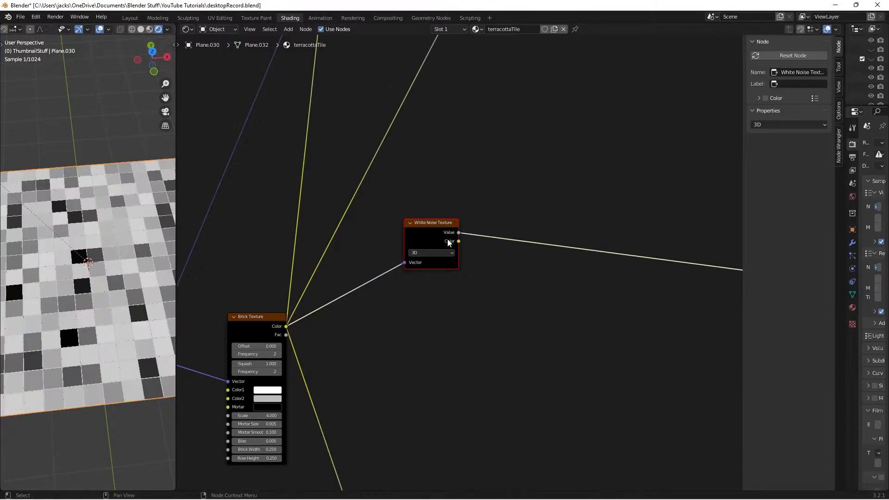
{"action": "left_click_drag", "start_coordinate": [436, 226], "coordinate": [426, 229]}
{"action": "left_click", "coordinate": [482, 200]}
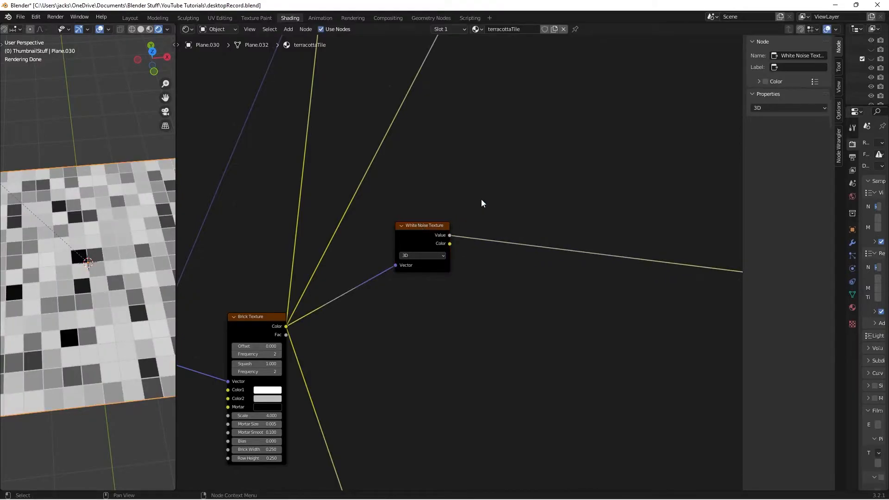
Add a Math node above the White Noise Texture and set its operation to Less Than
{"action": "key", "text": "shift+a"}
{"action": "type", "text": "mat"}
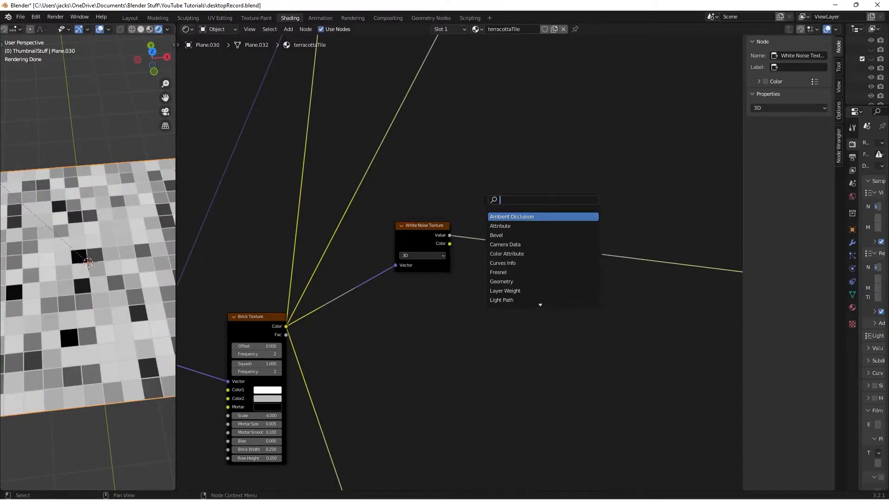
{"action": "key", "text": "Return"}
{"action": "left_click", "coordinate": [415, 163]}
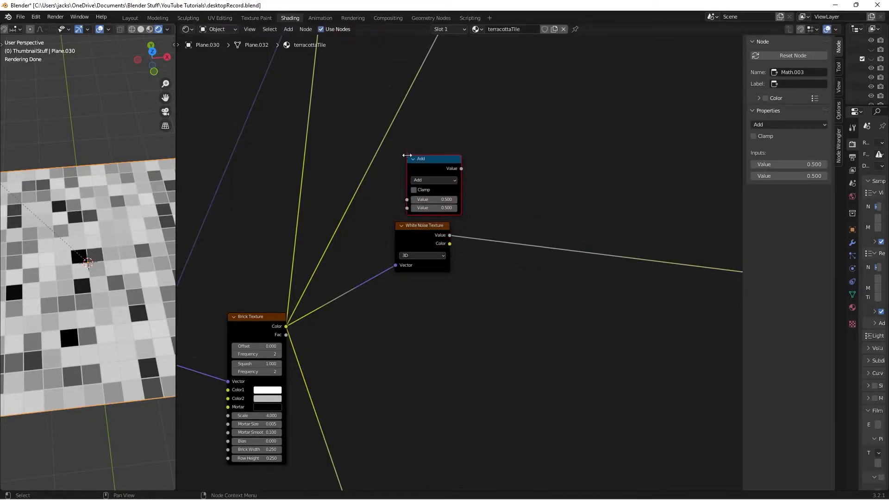
{"action": "left_click", "coordinate": [426, 181]}
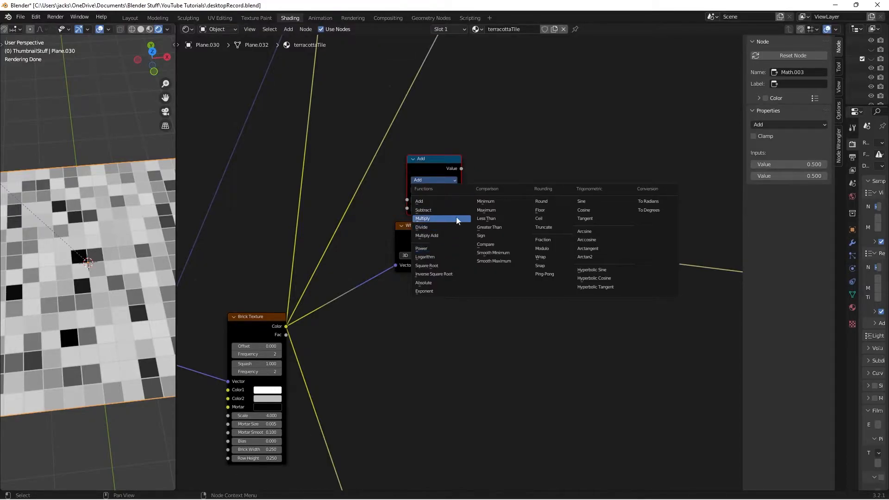
{"action": "left_click", "coordinate": [490, 210]}
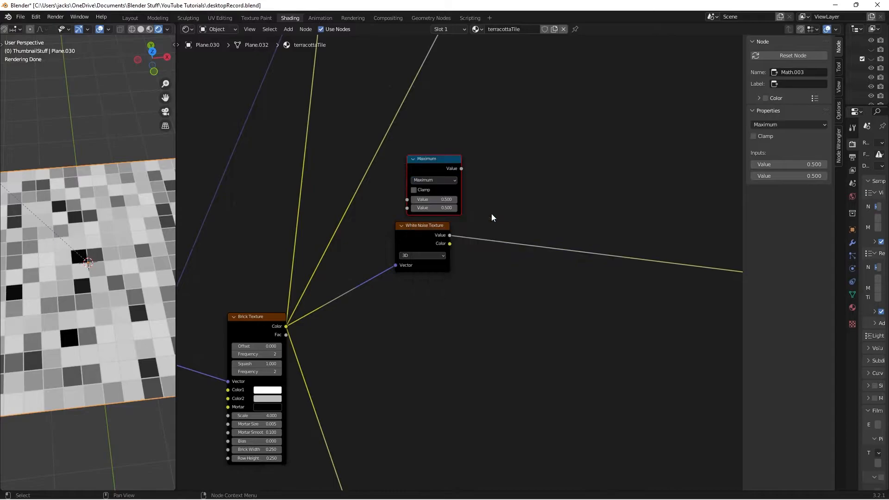
{"action": "left_click", "coordinate": [456, 180]}
{"action": "left_click", "coordinate": [502, 218]}
Connect the Brick Texture's Color to the new Less Than node's Value, enable Clamp, and preview the result on the plane
{"action": "left_click_drag", "start_coordinate": [431, 160], "coordinate": [423, 158]}
{"action": "mouse_move", "coordinate": [292, 321]}
{"action": "left_mouse_down"}
{"action": "mouse_move", "coordinate": [327, 300]}
{"action": "mouse_move", "coordinate": [398, 197]}
{"action": "left_mouse_up"}
{"action": "scroll", "coordinate": [513, 195], "scroll_direction": "up", "scroll_amount": 2}
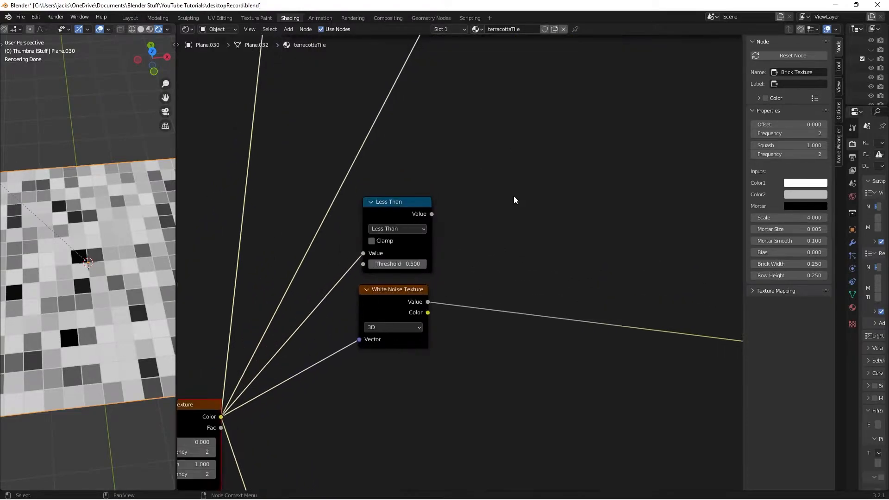
{"action": "left_click", "coordinate": [364, 239]}
{"action": "left_click", "coordinate": [383, 201], "text": "ctrl+shift"}
{"action": "left_click_drag", "start_coordinate": [384, 201], "coordinate": [378, 197]}
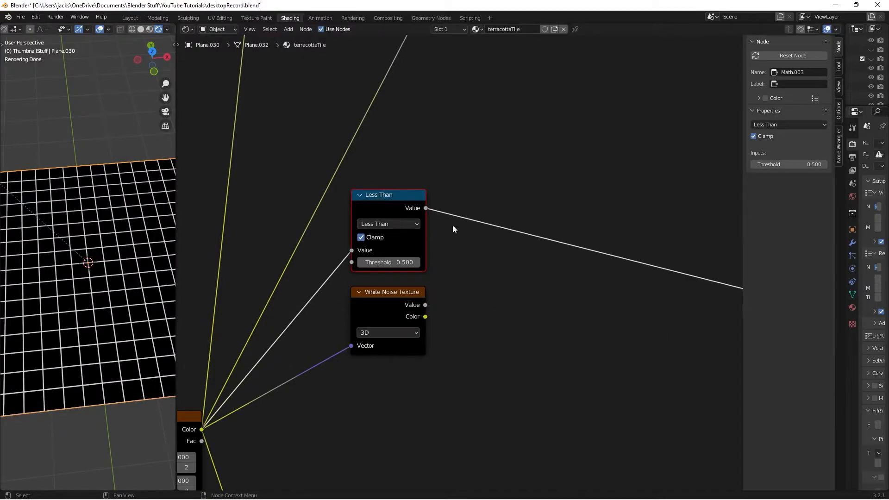
Add a MixRGB node beside the Less Than and White Noise nodes, with its blend mode set to Add and Clamp enabled
{"action": "key", "text": "shift+a"}
{"action": "left_click", "coordinate": [479, 237]}
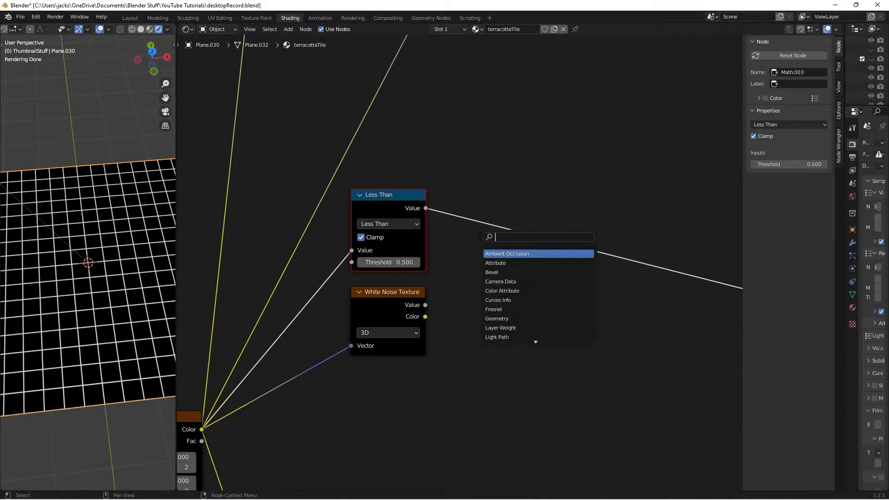
{"action": "type", "text": "mix"}
{"action": "key", "text": "Return"}
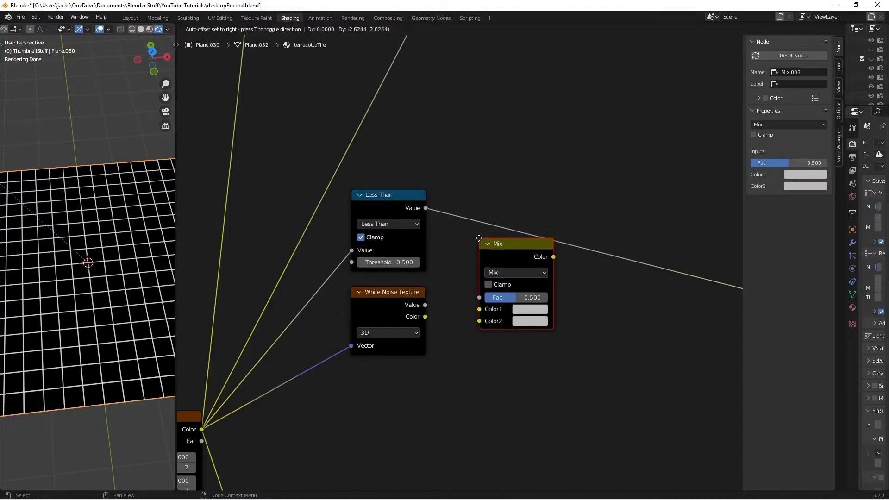
{"action": "left_click", "coordinate": [491, 242]}
{"action": "left_click", "coordinate": [500, 272]}
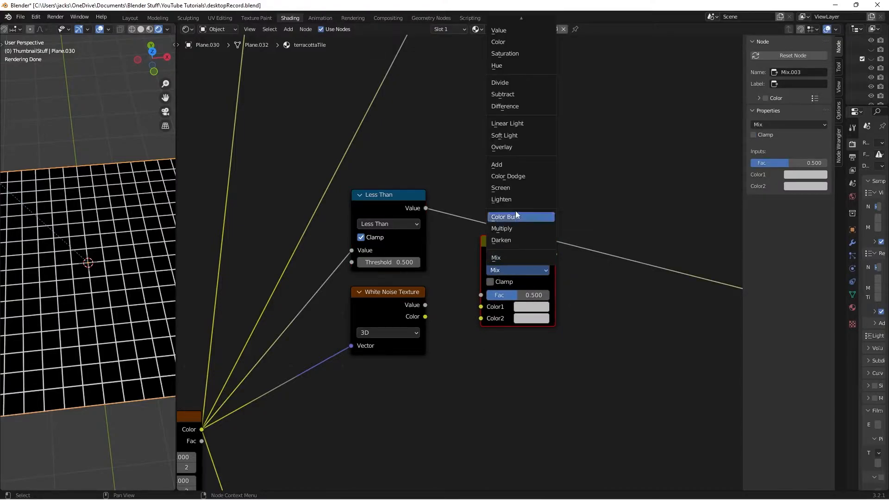
{"action": "left_click", "coordinate": [515, 168]}
{"action": "left_click", "coordinate": [490, 282]}
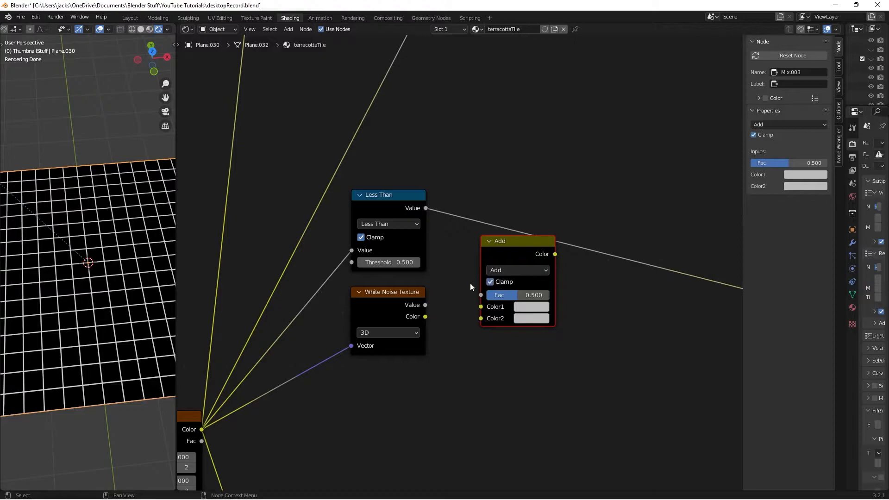
Feed Less Than into the Add node's Color1 and White Noise Value into Color2, set Fac to 1, preview the result and save the file
{"action": "left_click_drag", "start_coordinate": [425, 209], "coordinate": [481, 307]}
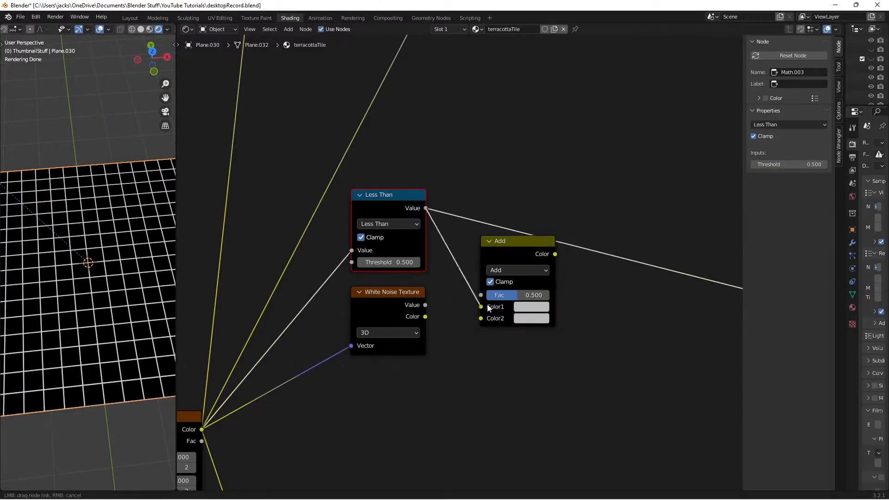
{"action": "left_click_drag", "start_coordinate": [426, 307], "coordinate": [481, 318]}
{"action": "left_click_drag", "start_coordinate": [508, 254], "coordinate": [508, 247]}
{"action": "left_click_drag", "start_coordinate": [516, 284], "coordinate": [553, 284]}
{"action": "left_click", "coordinate": [504, 240], "text": "ctrl+shift"}
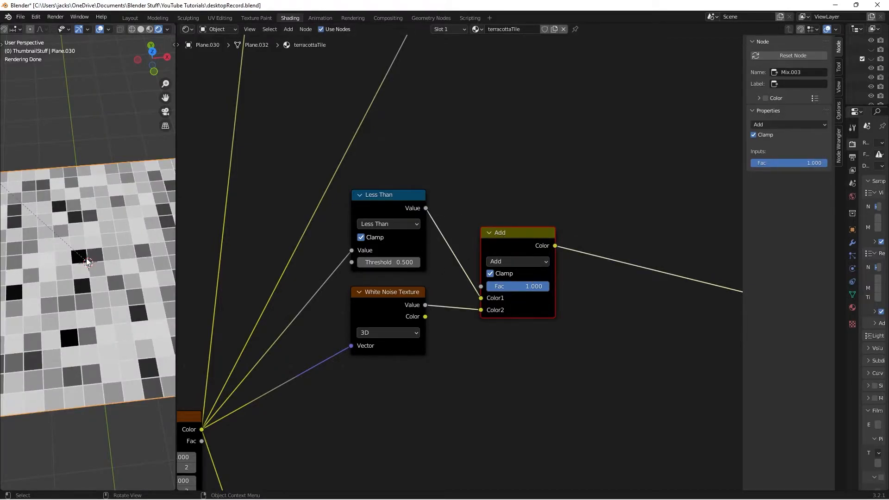
{"action": "key", "text": "ctrl+s"}
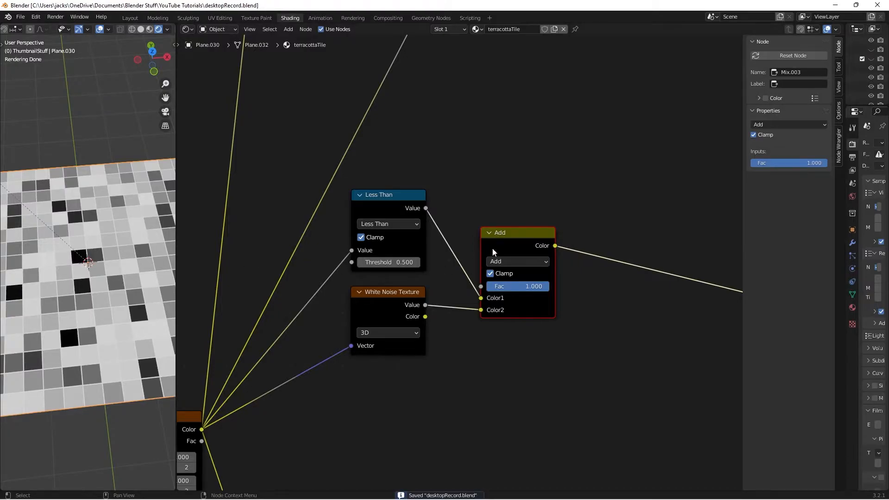
{"action": "left_click_drag", "start_coordinate": [490, 249], "coordinate": [467, 247]}
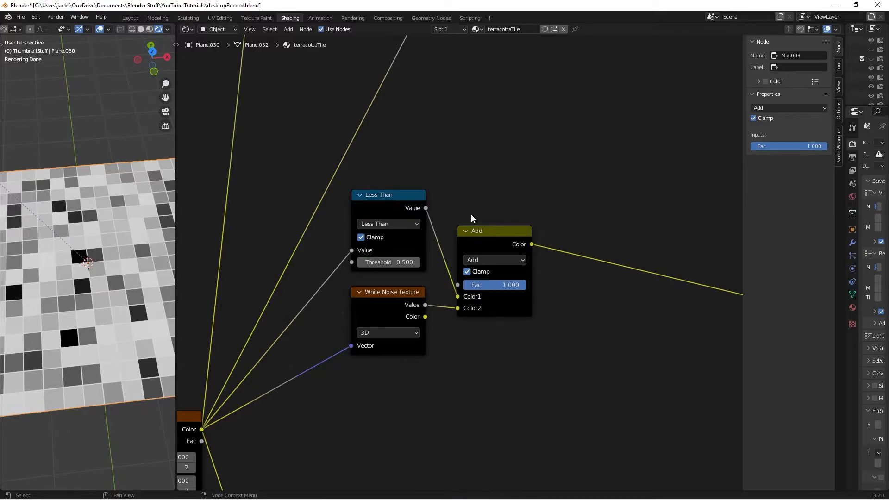
{"action": "key", "text": "ctrl+s"}
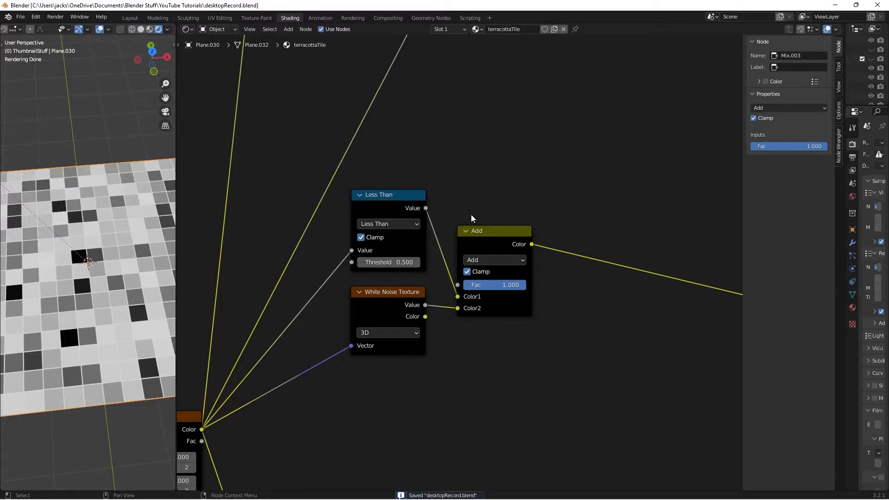
Add a Noise Texture node beneath the White Noise Texture
{"action": "middle_click_drag", "start_coordinate": [574, 309], "coordinate": [543, 278]}
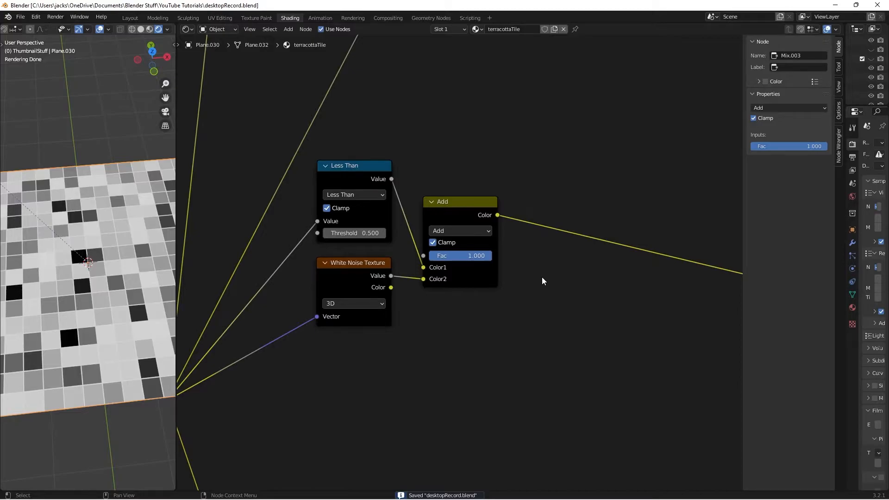
{"action": "middle_click_drag", "start_coordinate": [567, 278], "coordinate": [536, 250]}
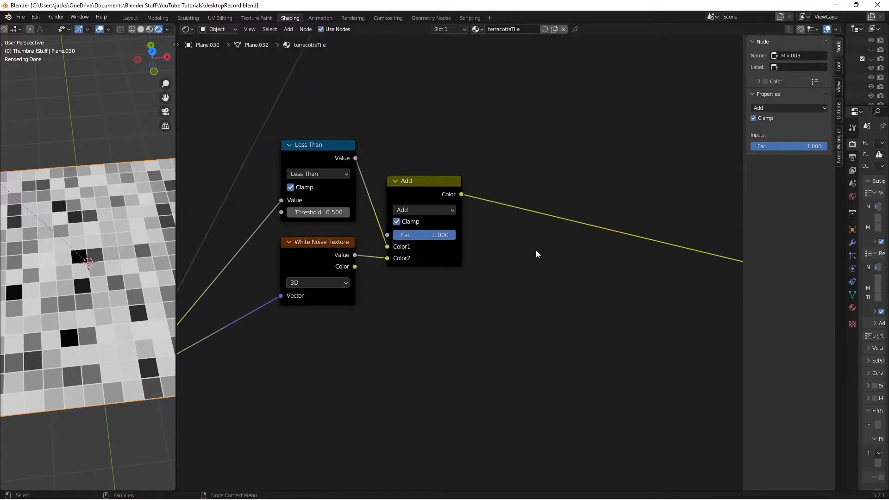
{"action": "key", "text": "shift+a"}
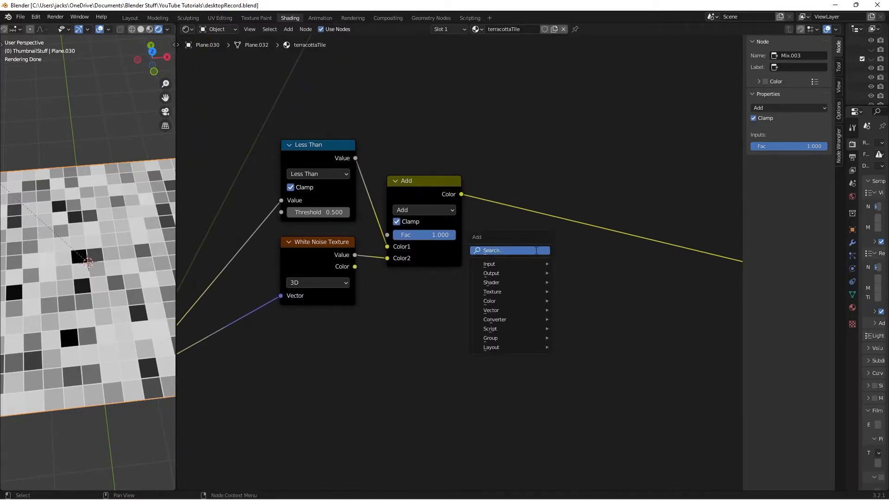
{"action": "type", "text": "noise"}
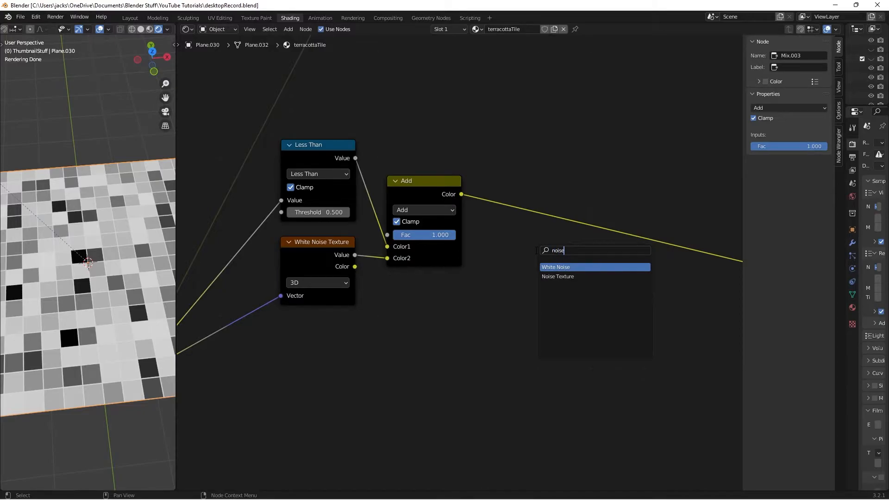
{"action": "key", "text": "Down"}
{"action": "key", "text": "Return"}
{"action": "left_click", "coordinate": [279, 330]}
Connect the Mapping node's Vector to the new Noise Texture's Vector and preview the noise's Fac on the plane
{"action": "scroll", "coordinate": [367, 312], "scroll_direction": "down", "scroll_amount": 3}
{"action": "middle_click_drag", "start_coordinate": [366, 312], "coordinate": [437, 239]}
{"action": "scroll", "coordinate": [437, 239], "scroll_direction": "down", "scroll_amount": 2}
{"action": "scroll", "coordinate": [396, 235], "scroll_direction": "down", "scroll_amount": 3}
{"action": "middle_click_drag", "start_coordinate": [265, 255], "coordinate": [294, 256]}
{"action": "left_click", "coordinate": [276, 275]}
{"action": "left_click_drag", "start_coordinate": [312, 226], "coordinate": [434, 250]}
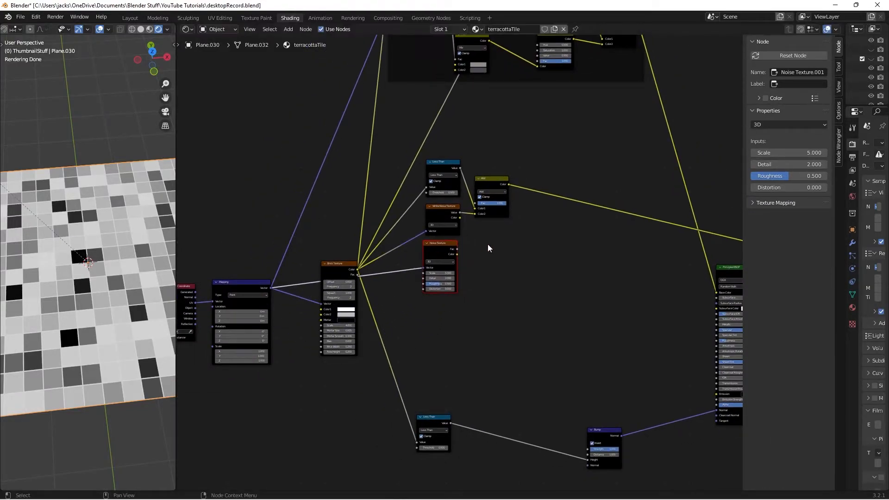
{"action": "scroll", "coordinate": [447, 280], "scroll_direction": "up", "scroll_amount": 4}
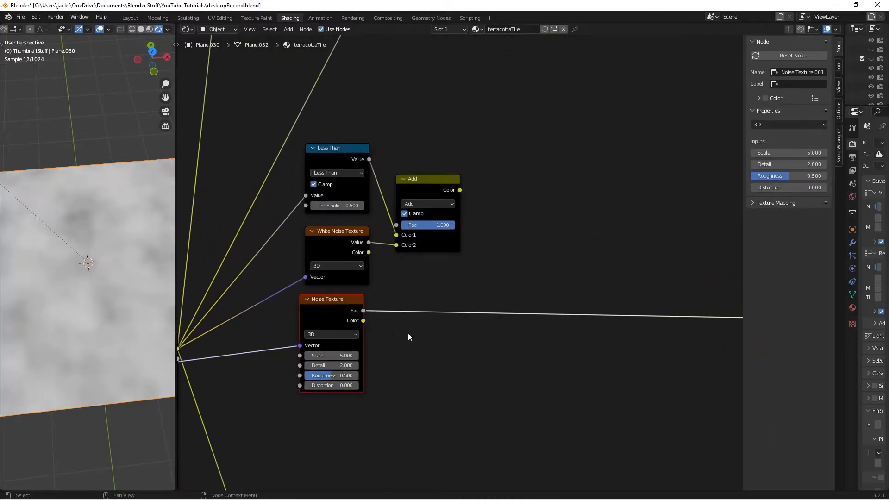
Set the Noise Texture's Scale to 30, Detail to 10 and Roughness to 0.75, and save the file
{"action": "scroll", "coordinate": [453, 357], "scroll_direction": "up", "scroll_amount": 1}
{"action": "double_click", "coordinate": [326, 363]}
{"action": "type", "text": "30"}
{"action": "key", "text": "Return"}
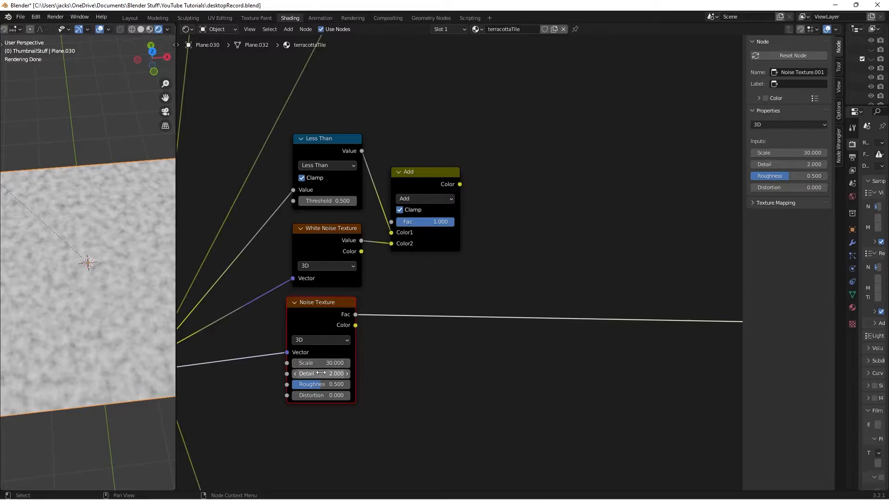
{"action": "double_click", "coordinate": [321, 373]}
{"action": "type", "text": "10"}
{"action": "key", "text": "Return"}
{"action": "double_click", "coordinate": [328, 384]}
{"action": "type", "text": "0.75"}
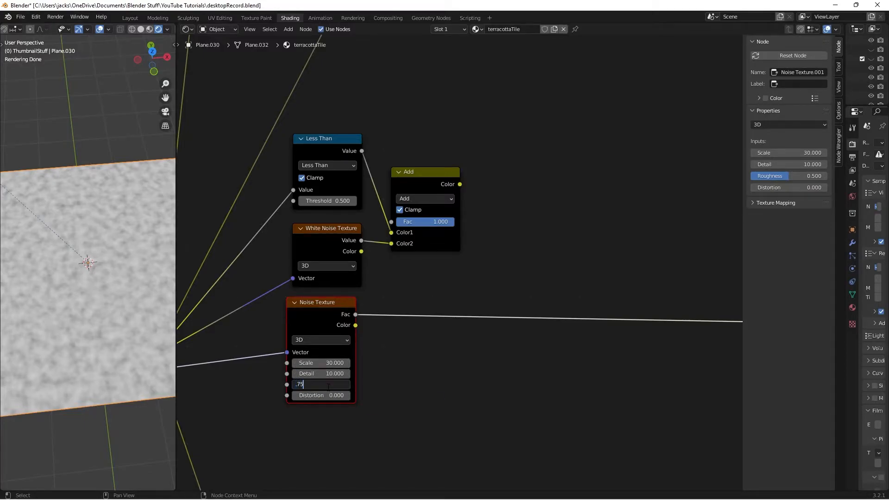
{"action": "key", "text": "Return"}
{"action": "key", "text": "ctrl+s"}
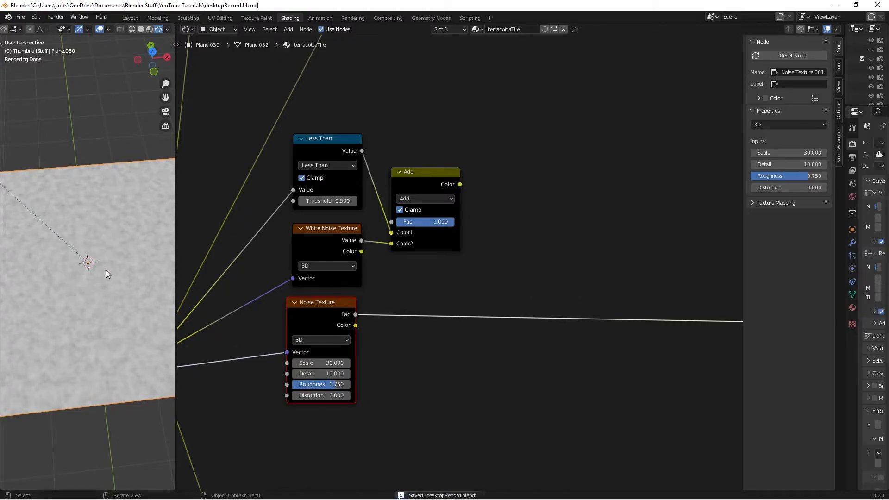
Insert a Map Range node on the link from the Noise Texture's Fac and place it beneath the Add node
{"action": "key", "text": "shift+a"}
{"action": "type", "text": "ran"}
{"action": "key", "text": "Return"}
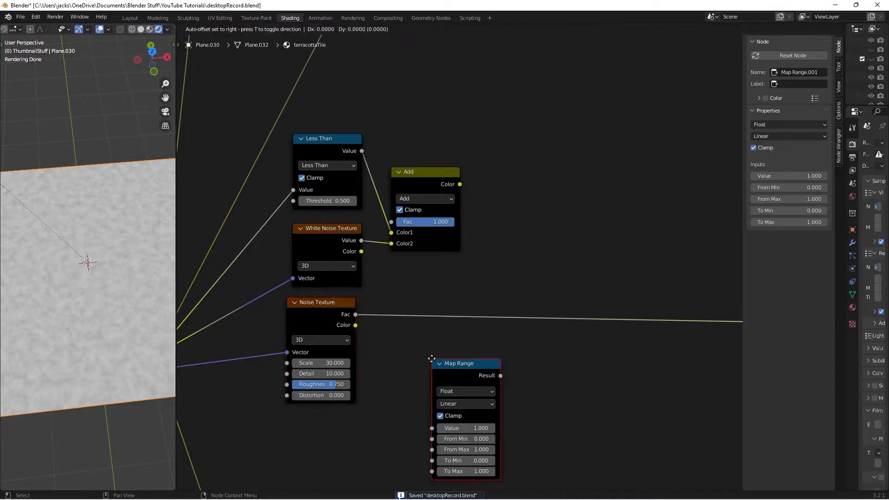
{"action": "left_click", "coordinate": [418, 285]}
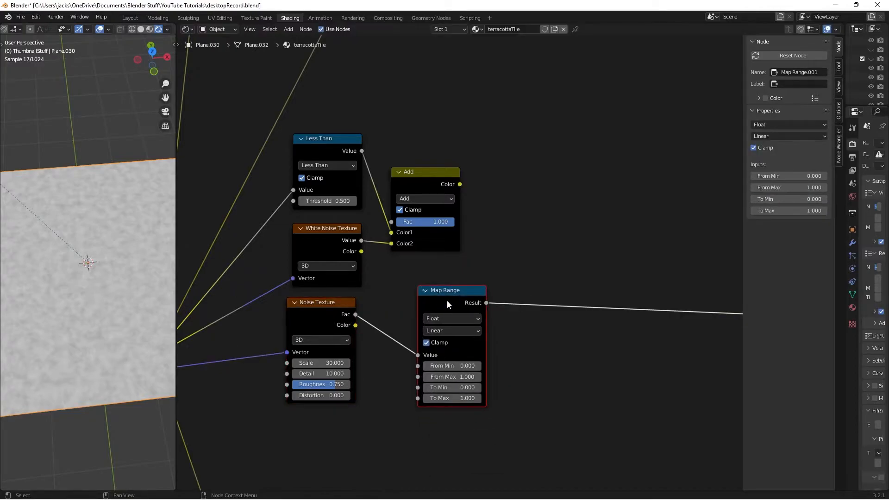
{"action": "left_click_drag", "start_coordinate": [446, 300], "coordinate": [418, 292]}
Set the Map Range's From Min to 0.6 and From Max to 0.7, and save the file
{"action": "scroll", "coordinate": [418, 291], "scroll_direction": "up", "scroll_amount": 1}
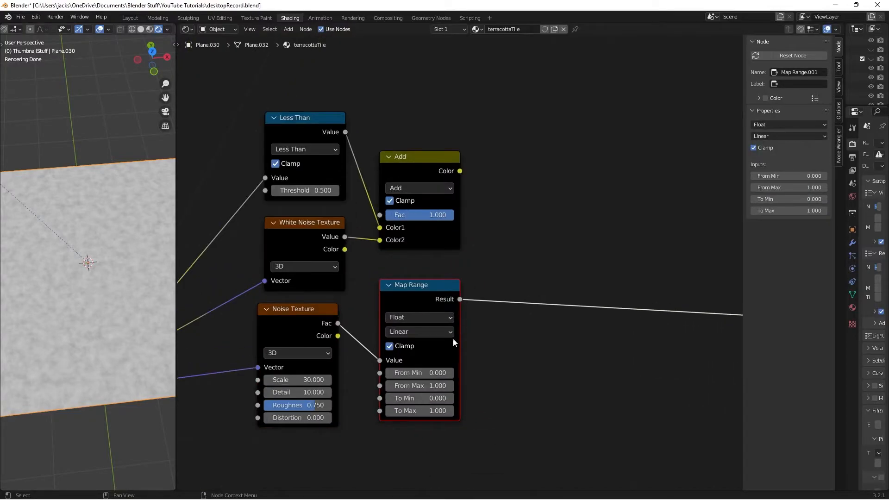
{"action": "double_click", "coordinate": [427, 373]}
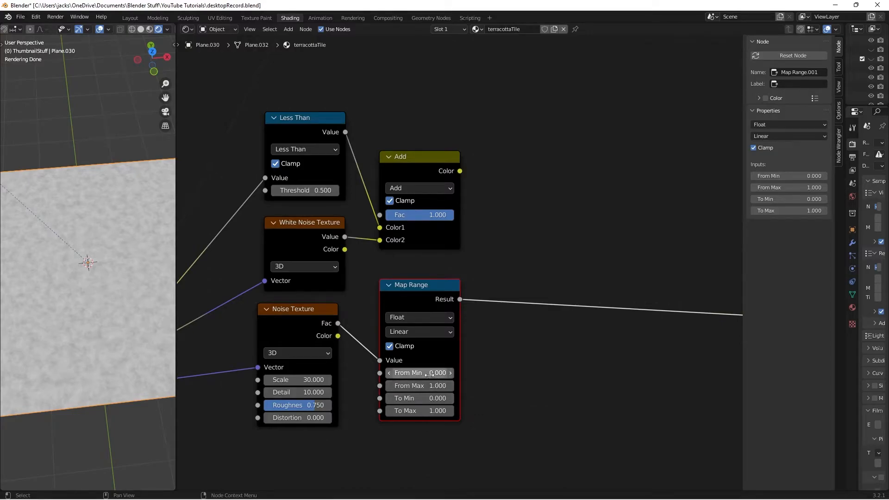
{"action": "type", "text": ".6"}
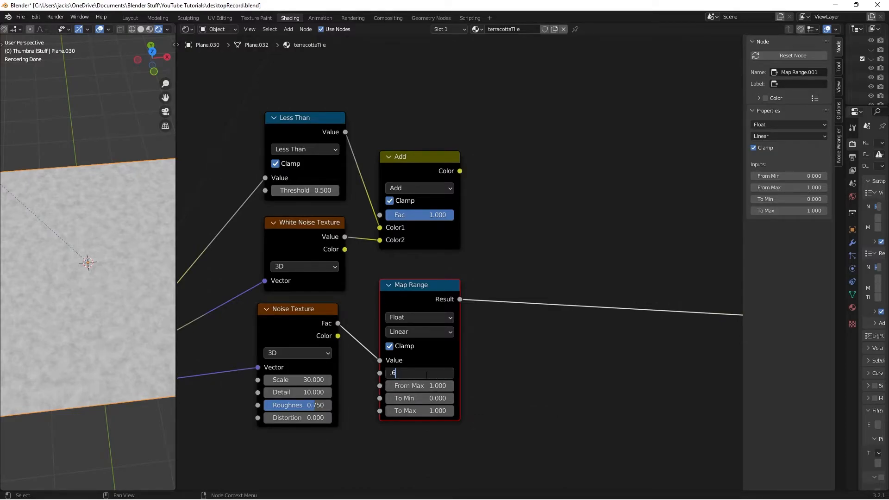
{"action": "key", "text": "Return"}
{"action": "double_click", "coordinate": [426, 386]}
{"action": "type", "text": ".7"}
{"action": "key", "text": "Return"}
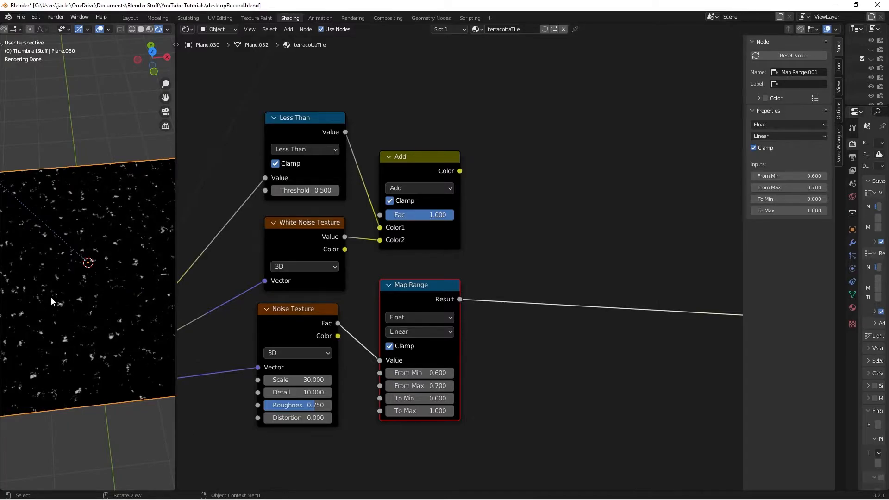
{"action": "key", "text": "ctrl+s"}
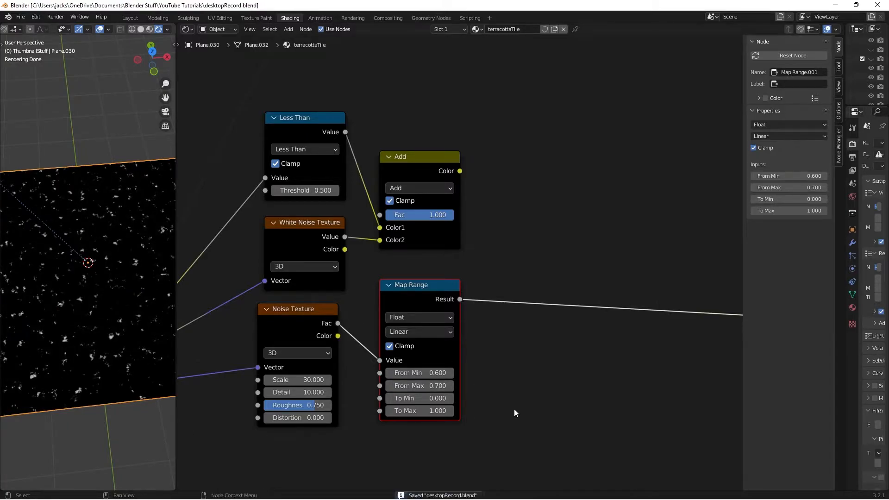
Add a Mix color node to the shader graph, unconnected, beside the Add node with room left between them
{"action": "middle_click_drag", "start_coordinate": [514, 407], "coordinate": [504, 367]}
{"action": "scroll", "coordinate": [498, 217], "scroll_direction": "up", "scroll_amount": 3}
{"action": "scroll", "coordinate": [498, 217], "scroll_direction": "down", "scroll_amount": 4}
{"action": "left_click", "coordinate": [409, 143]}
{"action": "left_click", "coordinate": [419, 267]}
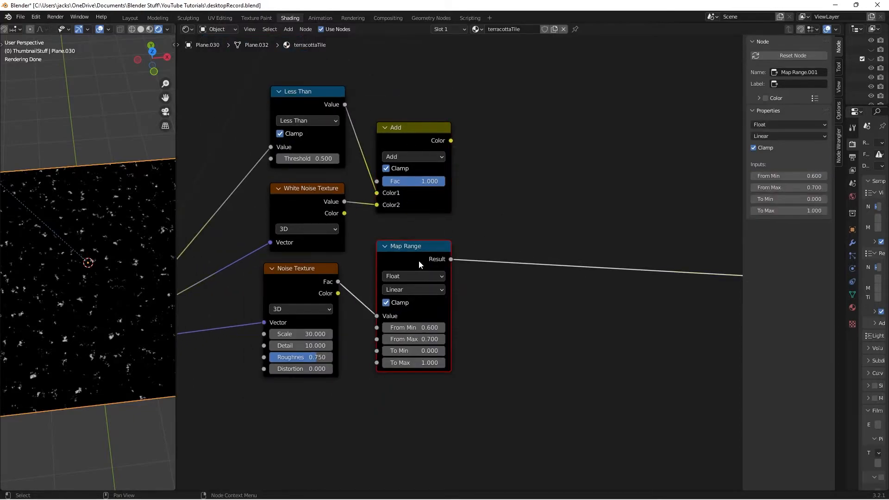
{"action": "left_click_drag", "start_coordinate": [451, 259], "coordinate": [606, 246]}
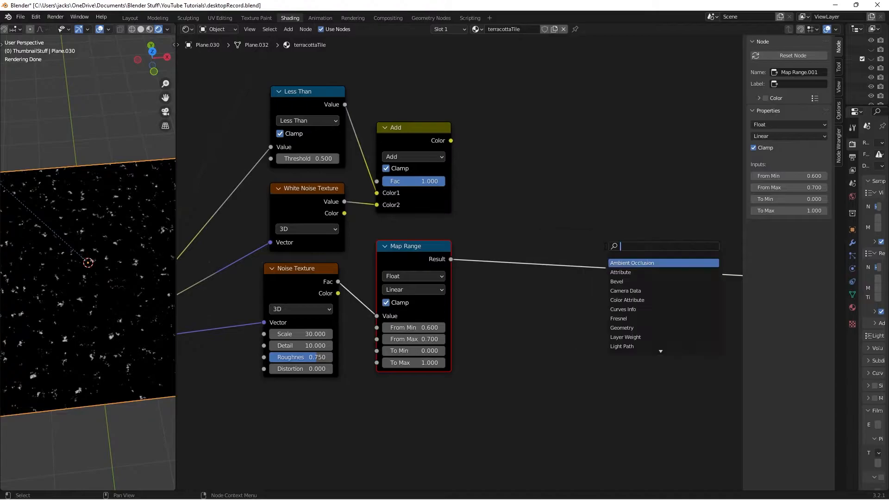
{"action": "type", "text": "mix"}
{"action": "key", "text": "Return"}
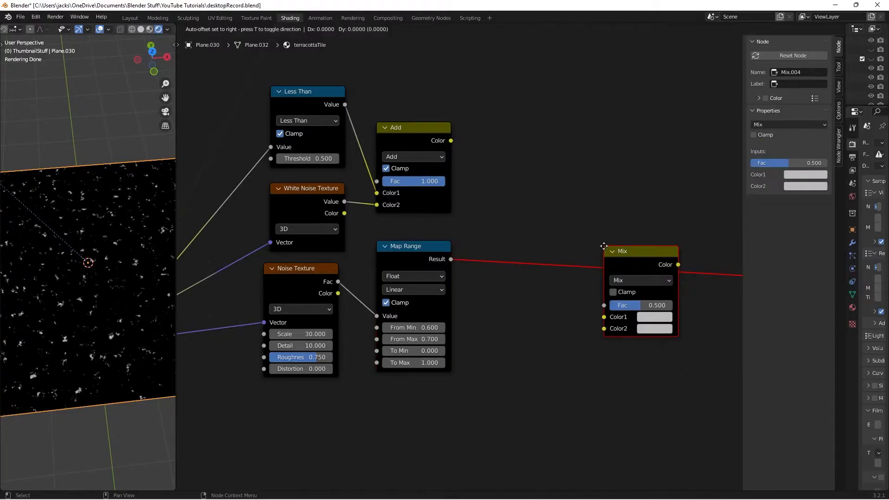
{"action": "left_click", "coordinate": [585, 163]}
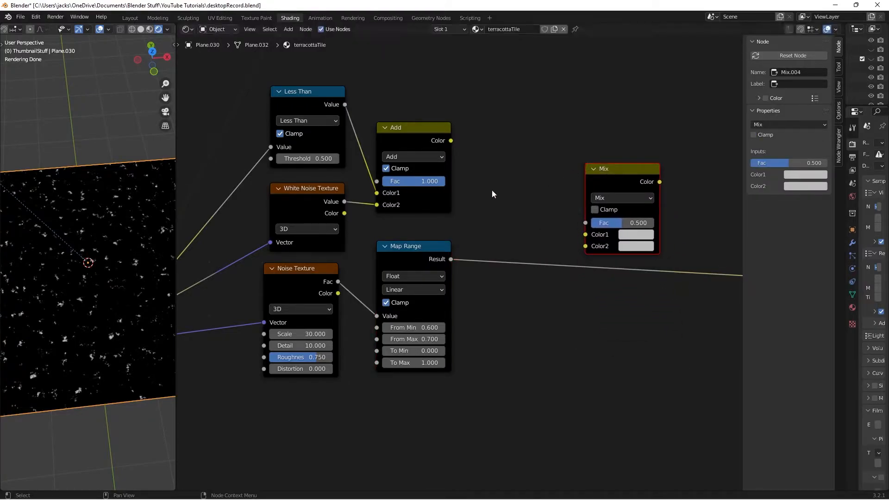
Connect the Map Range's Result to the new Mix node's Color2 and set its Color1 to black
{"action": "left_click_drag", "start_coordinate": [451, 259], "coordinate": [483, 227]}
{"action": "left_click_drag", "start_coordinate": [483, 262], "coordinate": [585, 246]}
{"action": "left_click_drag", "start_coordinate": [649, 241], "coordinate": [623, 251]}
{"action": "left_click", "coordinate": [623, 246]}
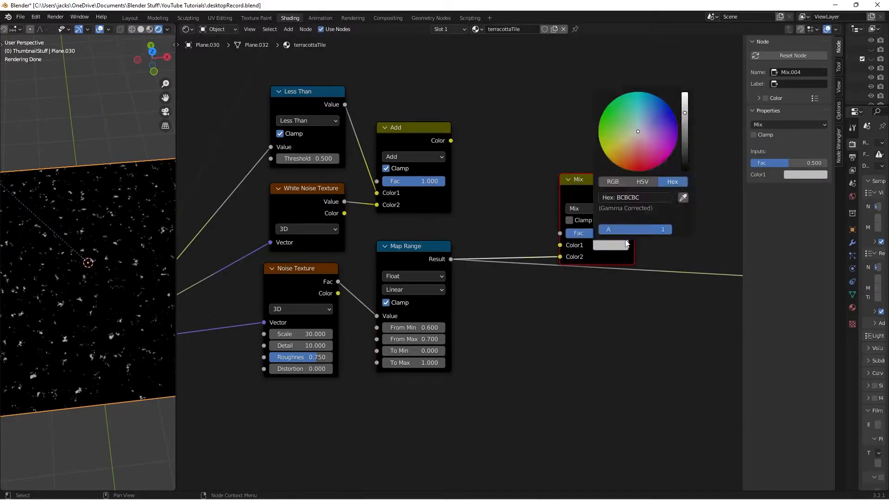
{"action": "left_click_drag", "start_coordinate": [682, 152], "coordinate": [683, 170]}
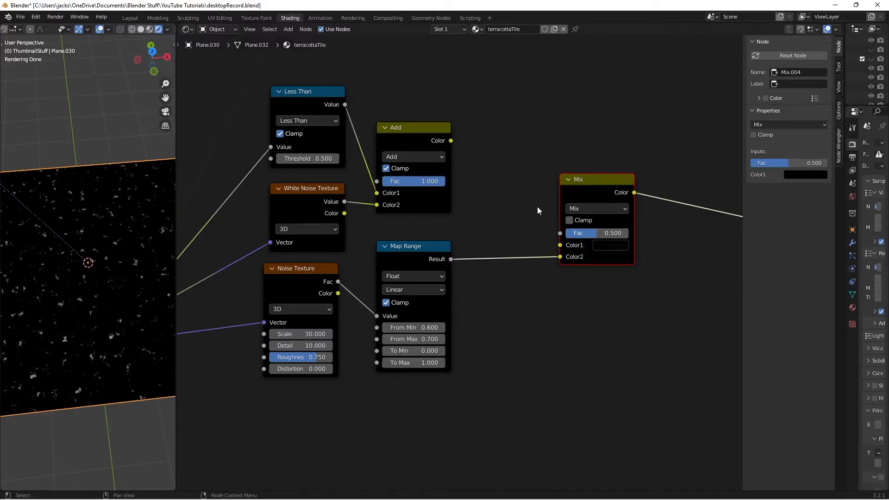
Try feeding the Add node's Color into both the Mix node's Fac and Color1, and examine the tiles up close
{"action": "left_click_drag", "start_coordinate": [448, 141], "coordinate": [560, 234]}
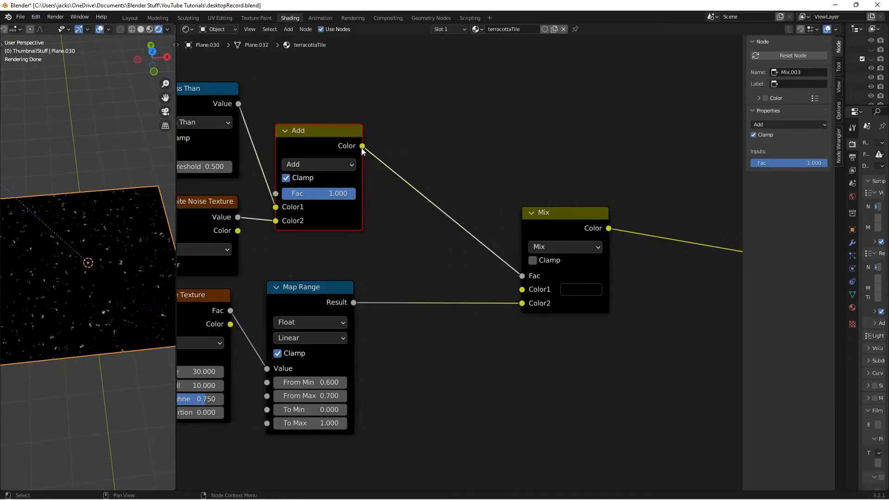
{"action": "middle_click_drag", "start_coordinate": [528, 181], "coordinate": [492, 188]}
{"action": "scroll", "coordinate": [468, 187], "scroll_direction": "up", "scroll_amount": 2}
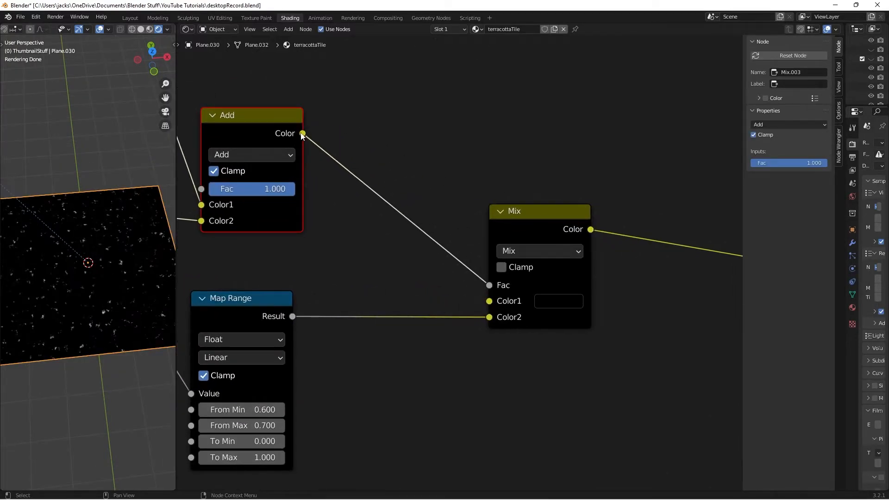
{"action": "left_click_drag", "start_coordinate": [304, 134], "coordinate": [497, 301]}
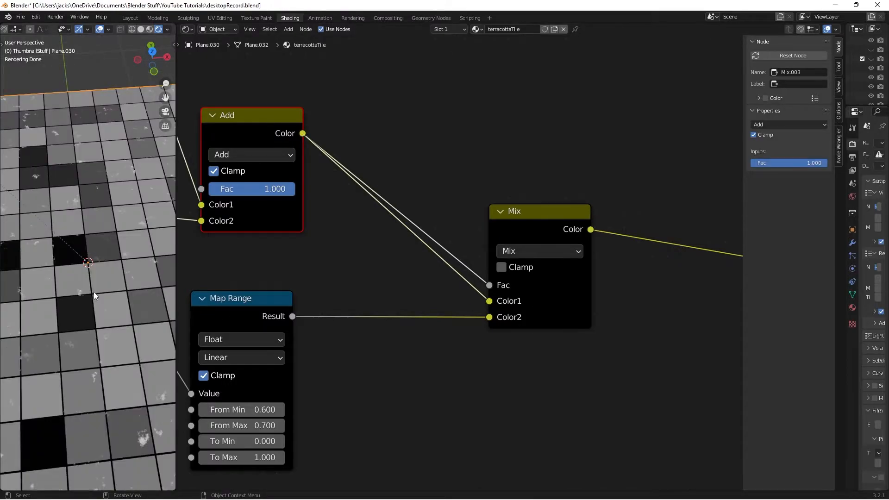
{"action": "scroll", "coordinate": [94, 292], "scroll_direction": "up", "scroll_amount": 4}
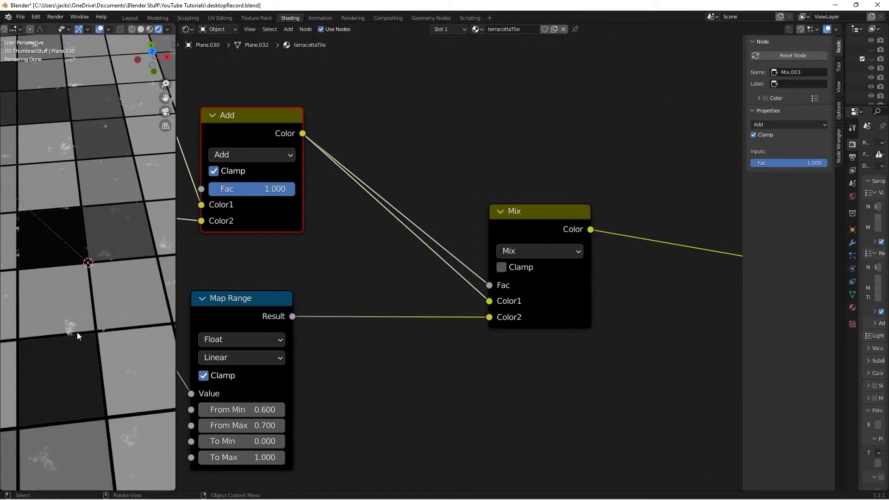
Make room beside the Add node by shifting the Mix node, and add an Invert node between and above them
{"action": "left_click_drag", "start_coordinate": [537, 218], "coordinate": [560, 219]}
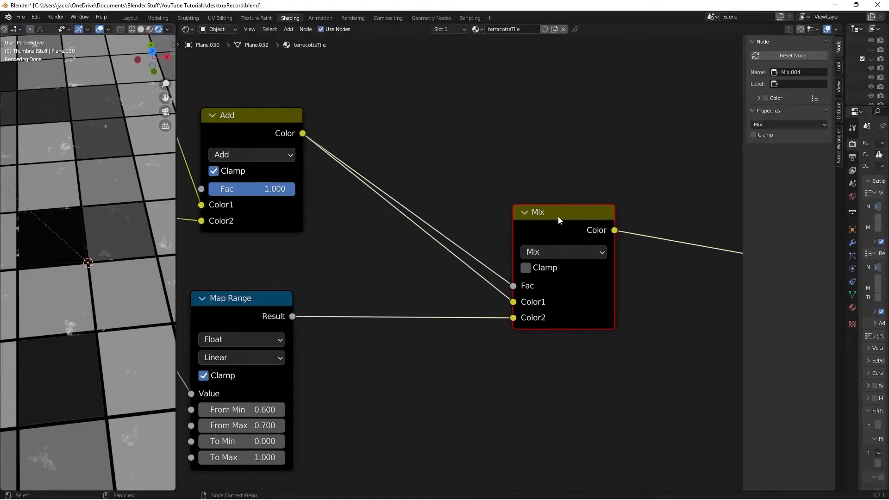
{"action": "key", "text": "shift+a"}
{"action": "type", "text": "inve"}
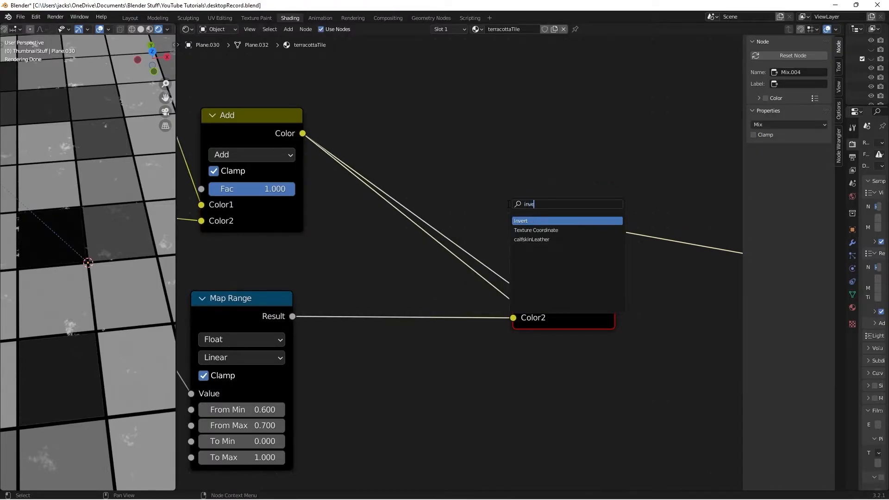
{"action": "key", "text": "Return"}
{"action": "left_click", "coordinate": [414, 105]}
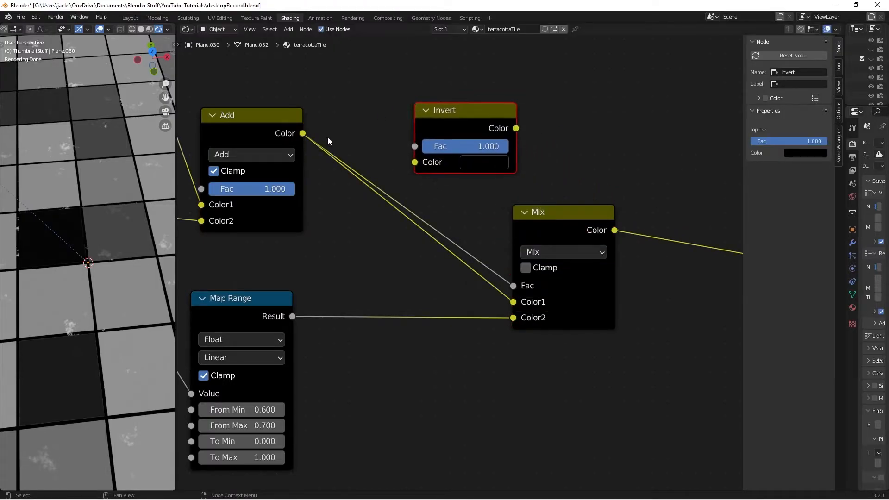
Route the Add node's Color through the Invert node into the Mix node's Fac, space out the Mix node and save the file
{"action": "left_click_drag", "start_coordinate": [303, 134], "coordinate": [415, 162]}
{"action": "left_click_drag", "start_coordinate": [516, 128], "coordinate": [513, 286]}
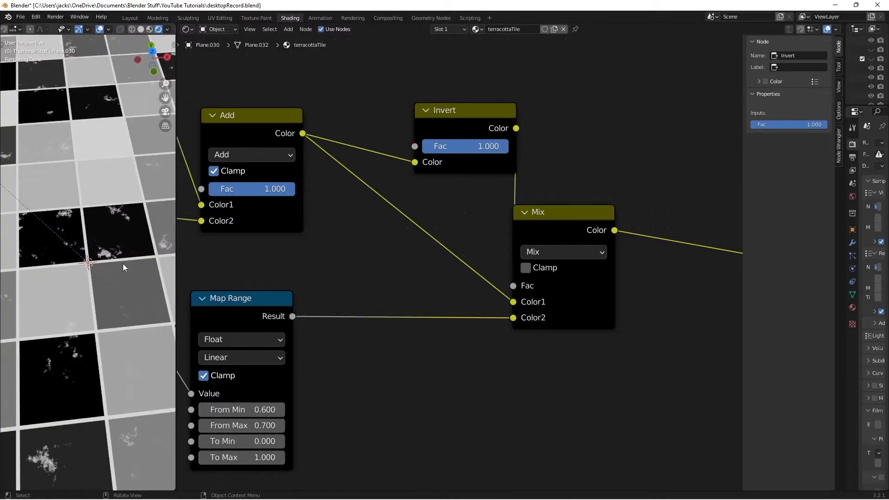
{"action": "scroll", "coordinate": [123, 263], "scroll_direction": "up", "scroll_amount": 2}
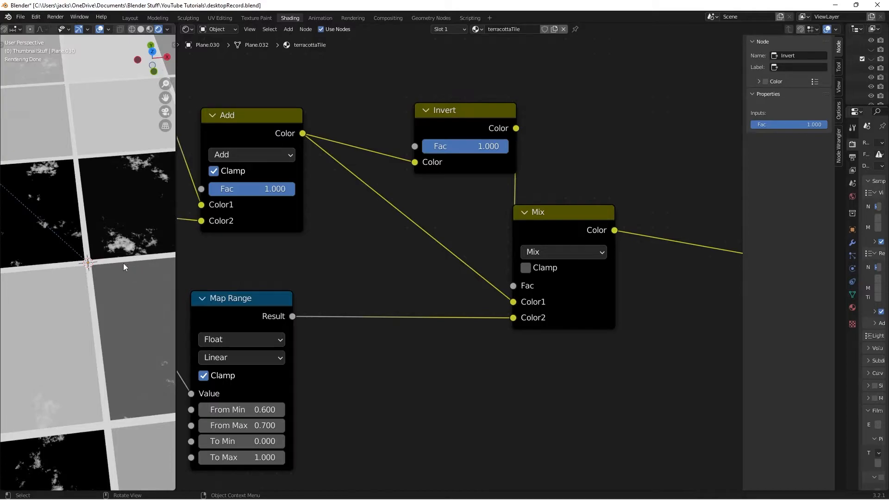
{"action": "left_click_drag", "start_coordinate": [532, 229], "coordinate": [599, 228]}
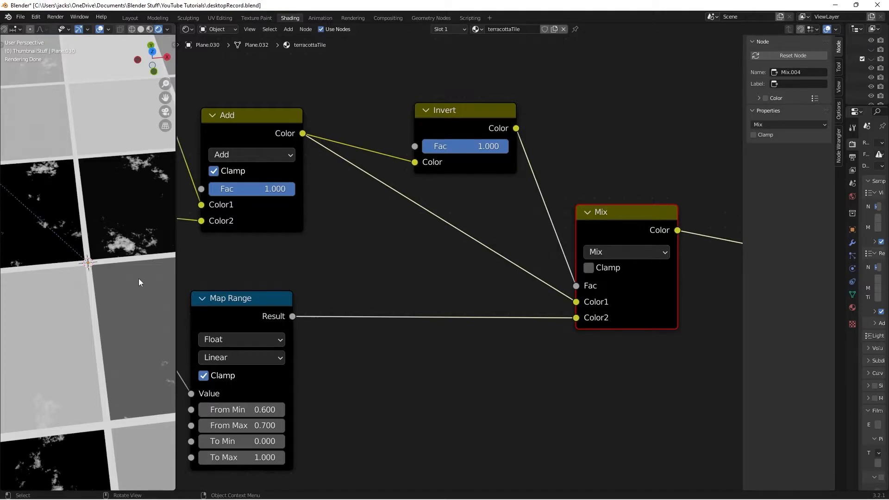
{"action": "key", "text": "ctrl+s"}
Cut the link between the Add node's Color and the Mix node's Color1
{"action": "scroll", "coordinate": [371, 282], "scroll_direction": "down", "scroll_amount": 2}
{"action": "left_click", "coordinate": [455, 167]}
{"action": "mouse_move", "coordinate": [468, 221]}
{"action": "right_mouse_down", "text": "ctrl"}
{"action": "mouse_move", "coordinate": [466, 258]}
{"action": "mouse_move", "coordinate": [440, 291]}
{"action": "right_mouse_up", "text": "ctrl"}
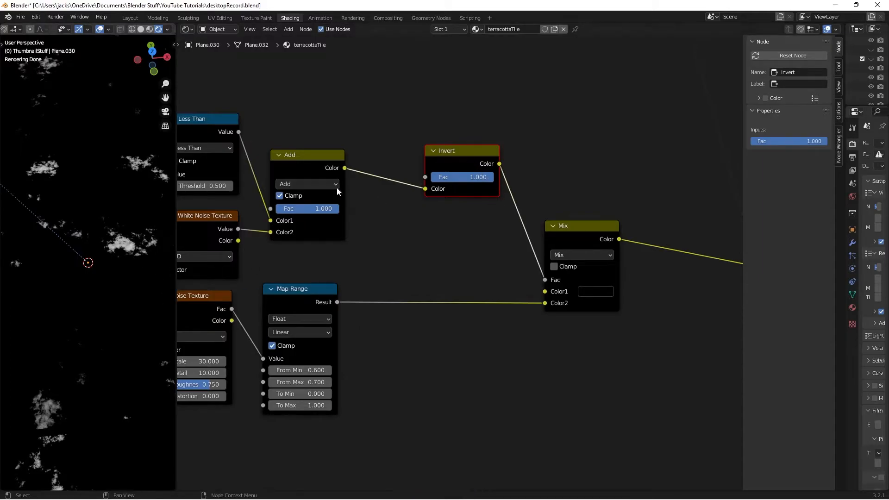
Try dark red 670000 as the Mix node's Color1 to check the mask, and return it to black
{"action": "left_click", "coordinate": [596, 292]}
{"action": "left_click_drag", "start_coordinate": [670, 216], "coordinate": [670, 185]}
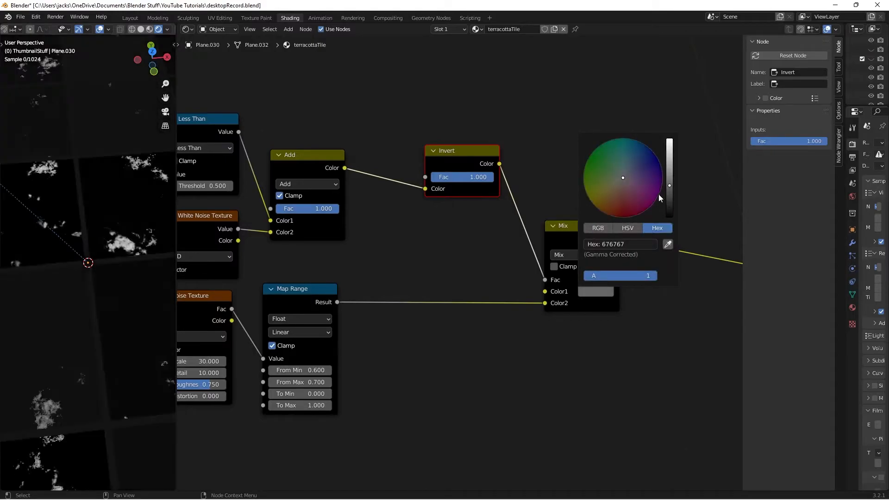
{"action": "left_click", "coordinate": [623, 217]}
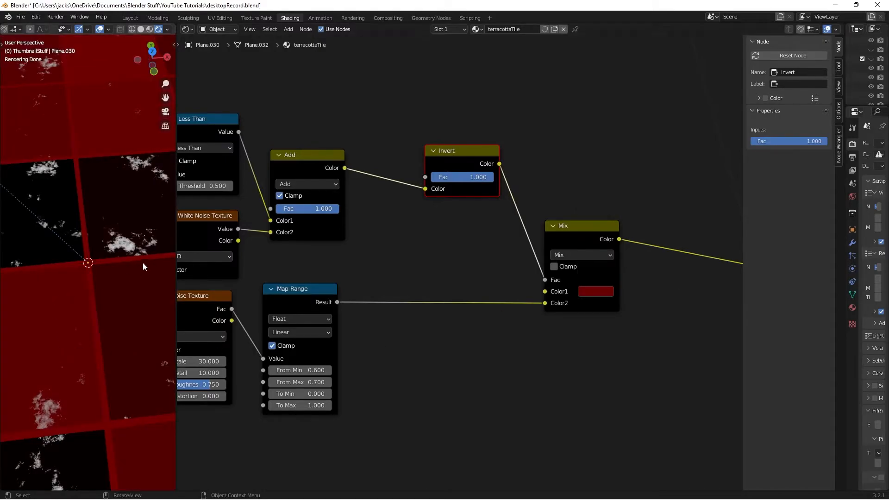
{"action": "left_click", "coordinate": [582, 292]}
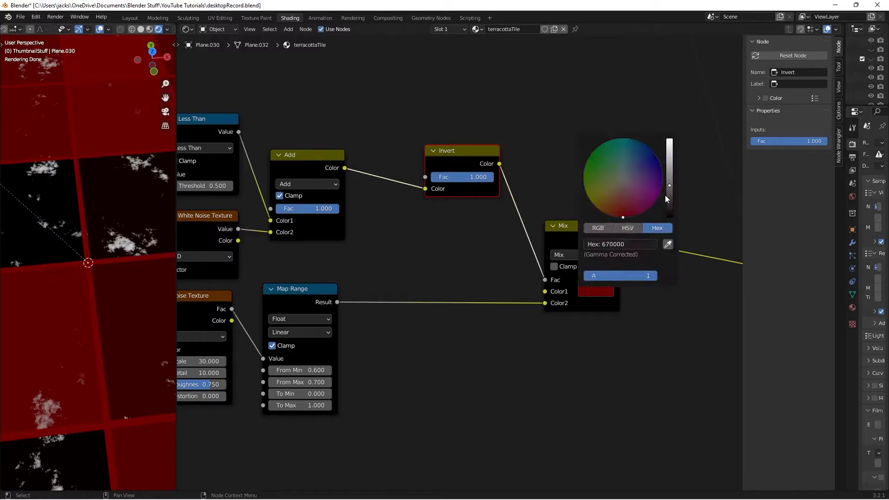
{"action": "left_click_drag", "start_coordinate": [667, 194], "coordinate": [672, 217]}
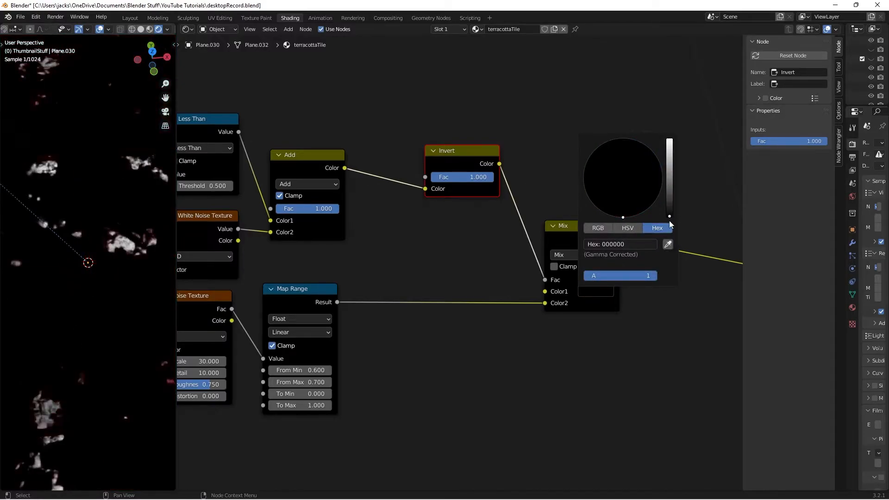
Move the Invert and Mix nodes closer to the Add and Map Range nodes, and save the file
{"action": "scroll", "coordinate": [407, 370], "scroll_direction": "down", "scroll_amount": 2}
{"action": "left_click_drag", "start_coordinate": [452, 196], "coordinate": [416, 223]}
{"action": "left_click_drag", "start_coordinate": [547, 236], "coordinate": [494, 249]}
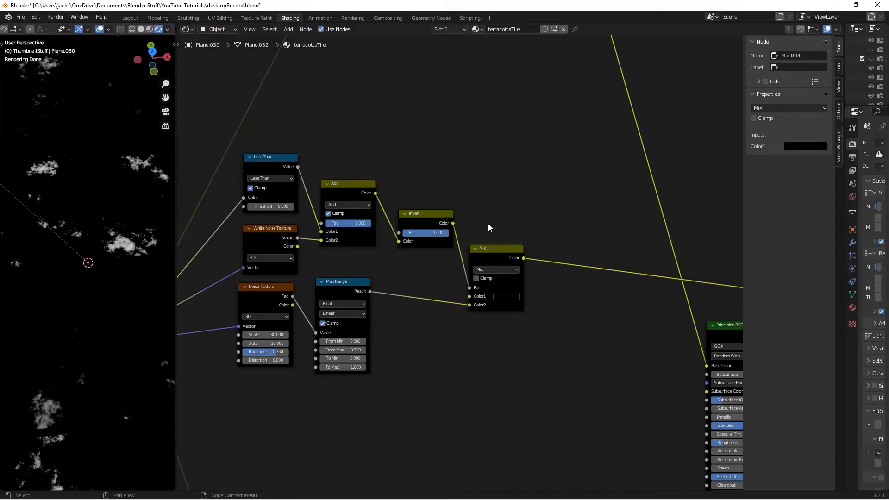
{"action": "key", "text": "ctrl+s"}
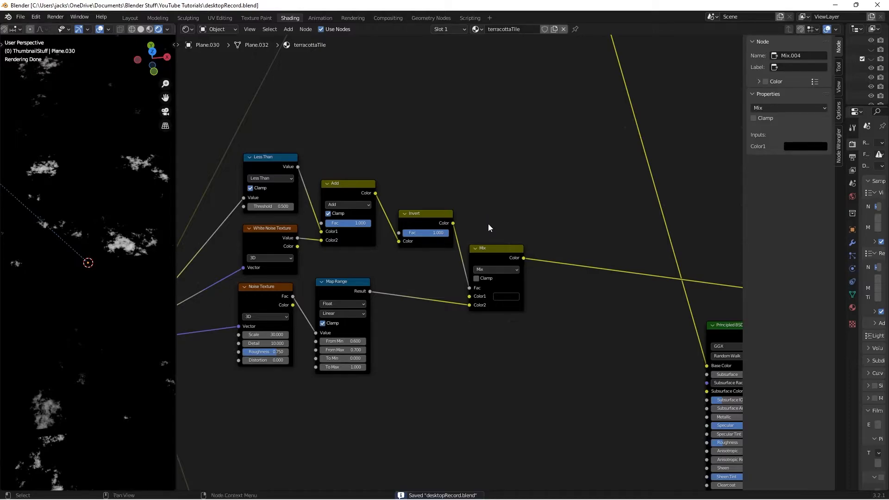
Move the whole speckle node cluster, from Less Than through Mix, slightly up and closer to the Brick Texture node
{"action": "scroll", "coordinate": [488, 227], "scroll_direction": "down", "scroll_amount": 2}
{"action": "scroll", "coordinate": [484, 245], "scroll_direction": "up", "scroll_amount": 1}
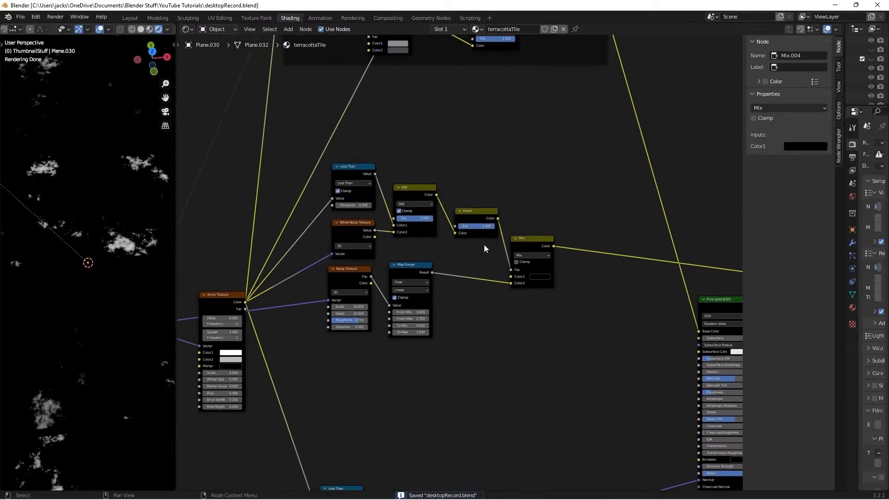
{"action": "left_click_drag", "start_coordinate": [321, 175], "coordinate": [538, 363]}
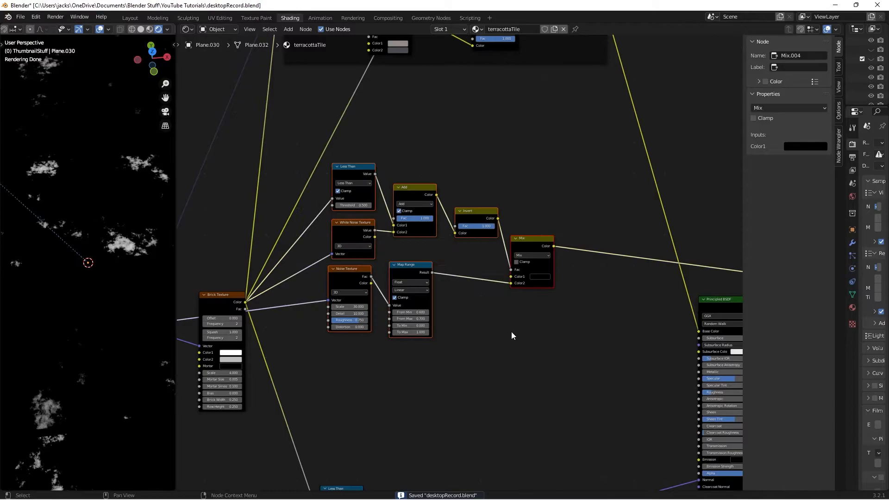
{"action": "key", "text": "g"}
{"action": "left_click", "coordinate": [486, 319]}
{"action": "left_click", "coordinate": [479, 373]}
{"action": "scroll", "coordinate": [413, 331], "scroll_direction": "up", "scroll_amount": 1}
{"action": "left_click_drag", "start_coordinate": [408, 224], "coordinate": [408, 225]}
Add a Bump node near the grout Bump and connect the Map Range's Result to its Height
{"action": "scroll", "coordinate": [553, 356], "scroll_direction": "down", "scroll_amount": 3}
{"action": "middle_click_drag", "start_coordinate": [556, 359], "coordinate": [500, 291]}
{"action": "key", "text": "shift+a"}
{"action": "type", "text": "bump"}
{"action": "key", "text": "Return"}
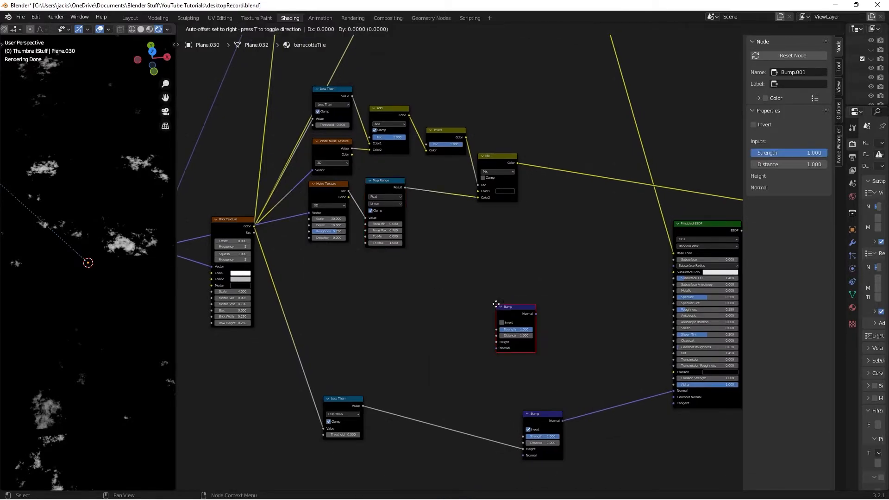
{"action": "left_click", "coordinate": [427, 334]}
{"action": "left_click_drag", "start_coordinate": [404, 188], "coordinate": [432, 374]}
{"action": "left_click", "coordinate": [433, 354]}
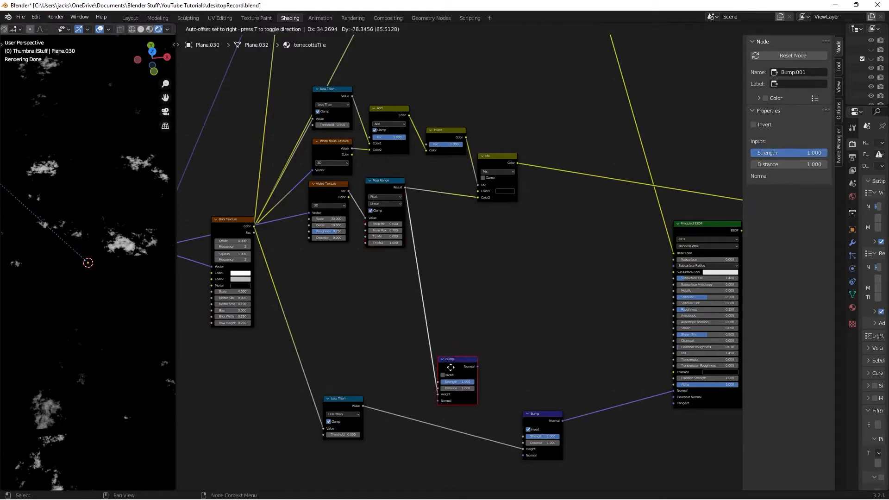
Set the new Bump node's Strength to 0.5, enable Invert, and position it just above the grout Bump
{"action": "key", "text": "KP_Decimal"}
{"action": "left_click", "coordinate": [504, 269]}
{"action": "type", "text": "0.2"}
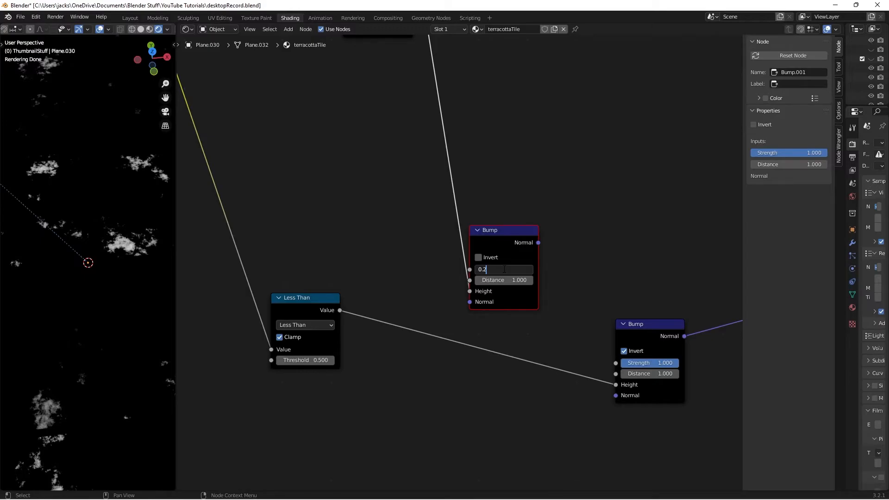
{"action": "key", "text": "Return"}
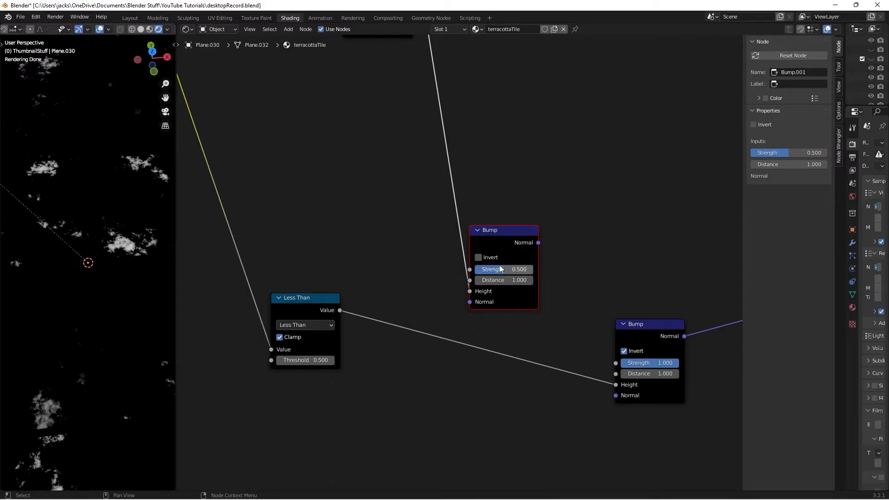
{"action": "left_click_drag", "start_coordinate": [491, 244], "coordinate": [493, 248]}
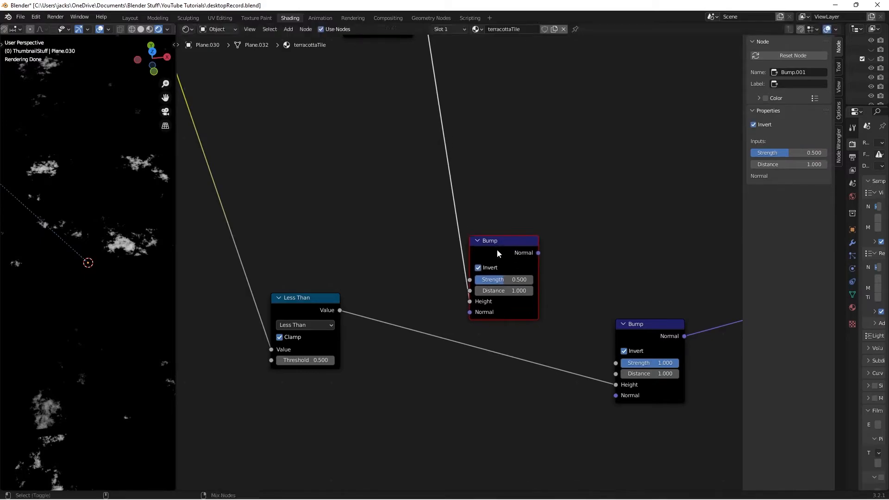
Preview the new Bump node on the plane and connect its Normal to the grout Bump's Normal input
{"action": "left_click", "coordinate": [496, 249], "text": "ctrl+shift"}
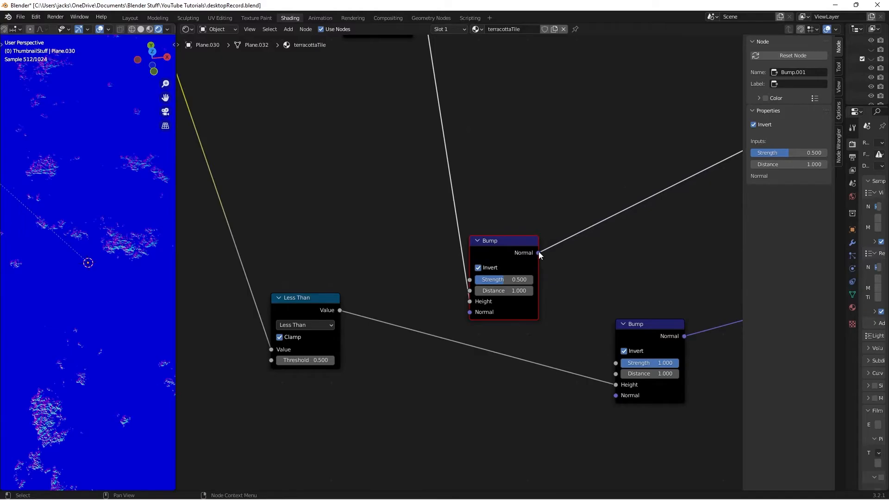
{"action": "left_click_drag", "start_coordinate": [538, 253], "coordinate": [617, 396]}
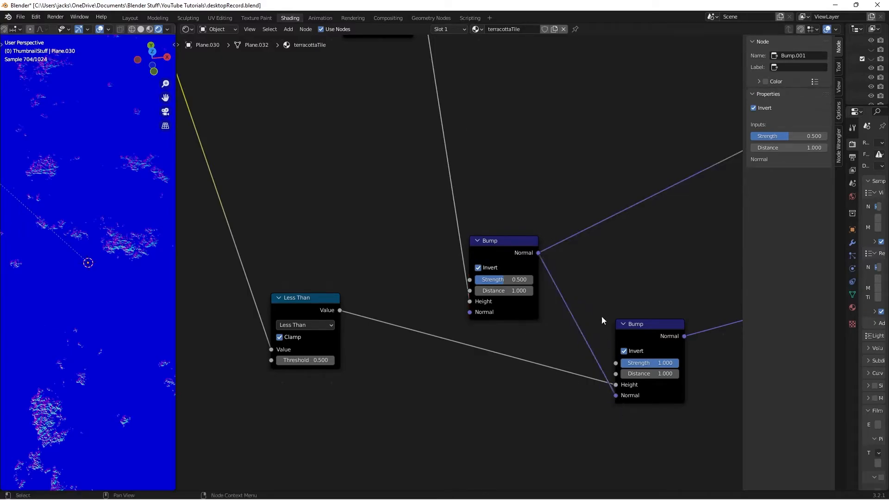
{"action": "scroll", "coordinate": [606, 338], "scroll_direction": "down", "scroll_amount": 2}
{"action": "scroll", "coordinate": [600, 210], "scroll_direction": "down", "scroll_amount": 1}
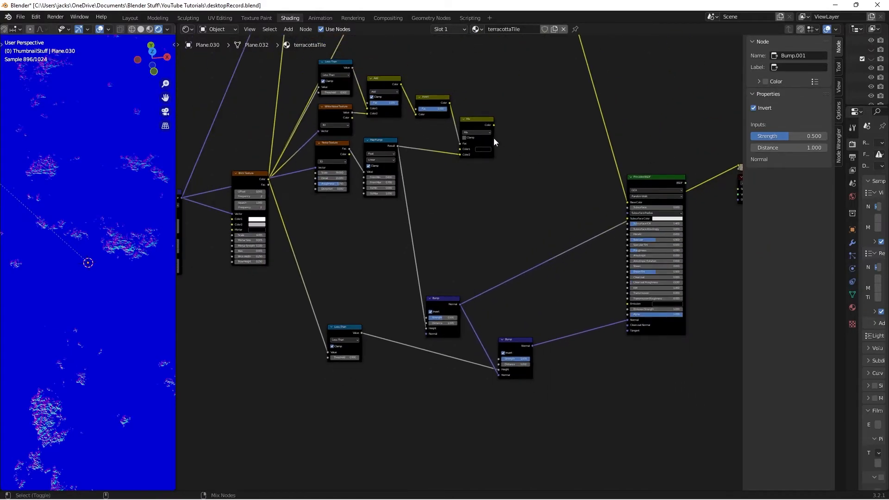
Preview the speckle Mix node's Color on the plane
{"action": "left_click", "coordinate": [477, 133], "text": "ctrl+shift"}
{"action": "middle_click_drag", "start_coordinate": [458, 165], "coordinate": [462, 193]}
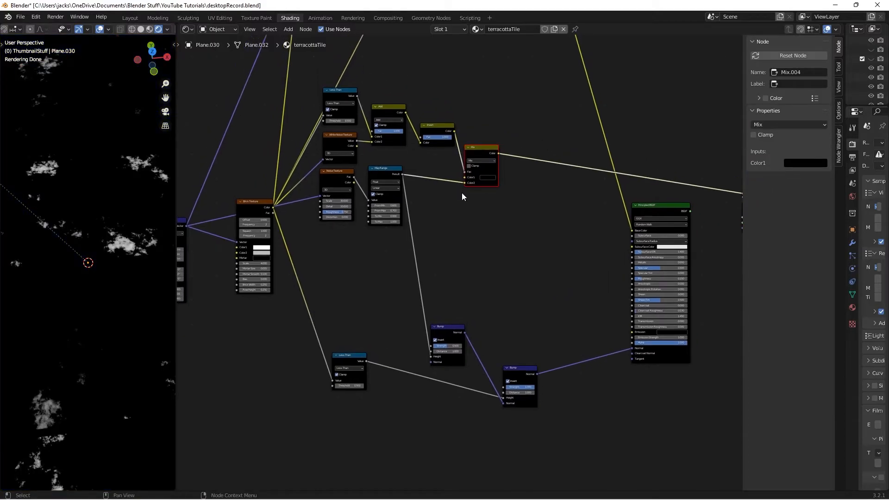
{"action": "middle_click_drag", "start_coordinate": [515, 167], "coordinate": [460, 241]}
{"action": "scroll", "coordinate": [460, 243], "scroll_direction": "up", "scroll_amount": 1}
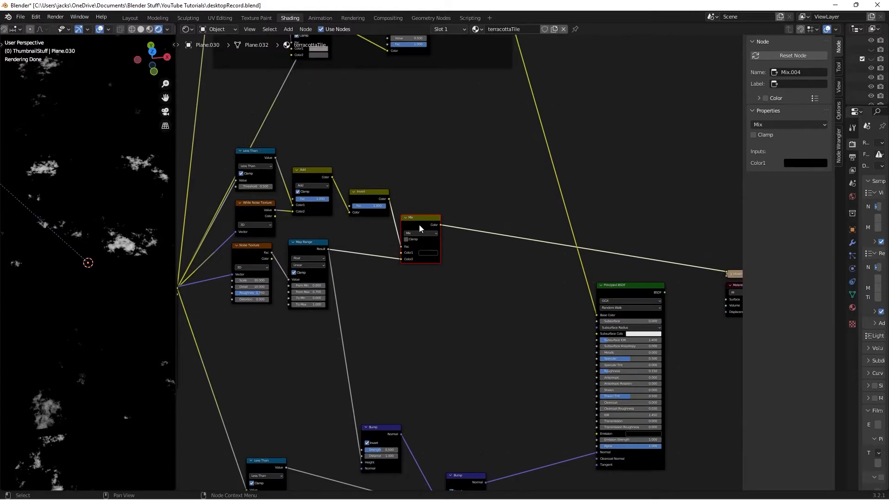
Add a Map Range node after the speckle Mix node, connect the Mix Color to its Value, and preview the result on the plane
{"action": "key", "text": "shift+a"}
{"action": "left_click", "coordinate": [446, 282]}
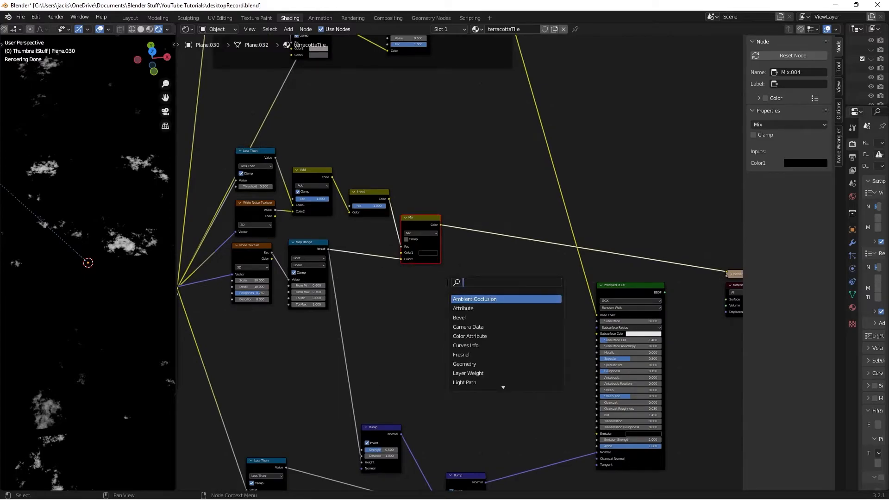
{"action": "type", "text": "range"}
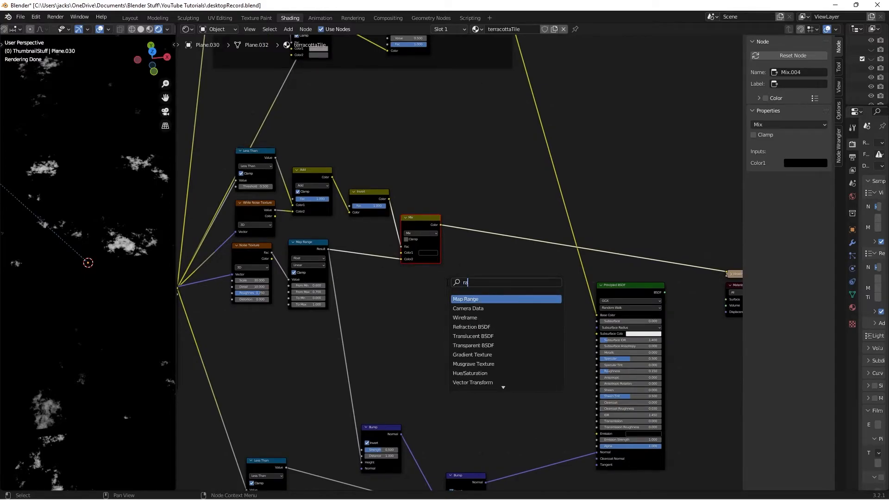
{"action": "key", "text": "Return"}
{"action": "left_click", "coordinate": [467, 253]}
{"action": "left_click_drag", "start_coordinate": [440, 226], "coordinate": [463, 289]}
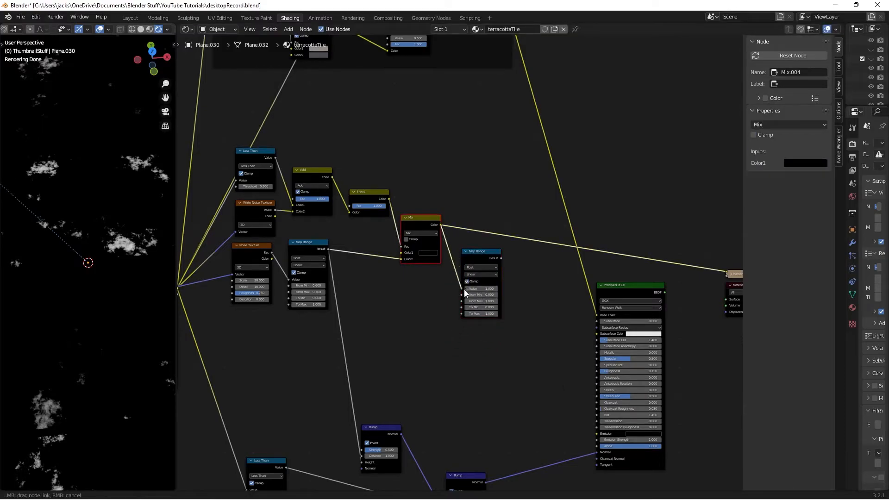
{"action": "left_click", "coordinate": [480, 254], "text": "ctrl+shift"}
Set the new Map Range node's From Max to 0.4
{"action": "scroll", "coordinate": [463, 268], "scroll_direction": "up", "scroll_amount": 1}
{"action": "scroll", "coordinate": [489, 286], "scroll_direction": "up", "scroll_amount": 3}
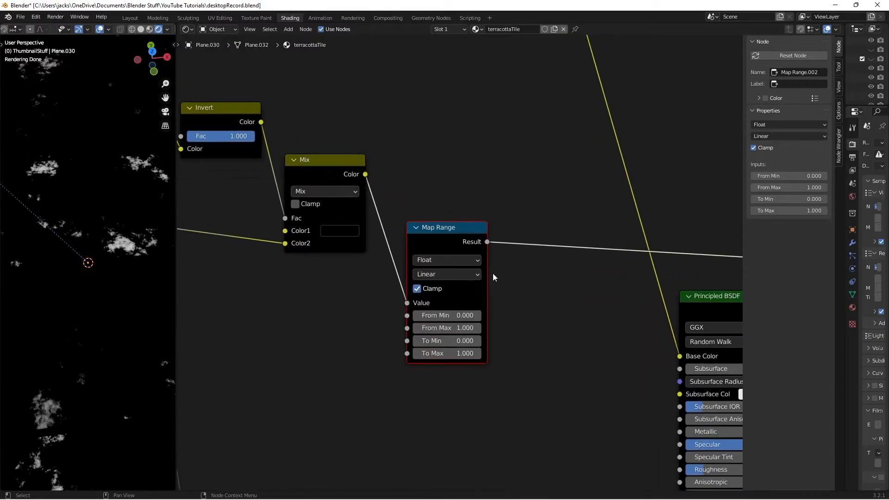
{"action": "left_click", "coordinate": [447, 329]}
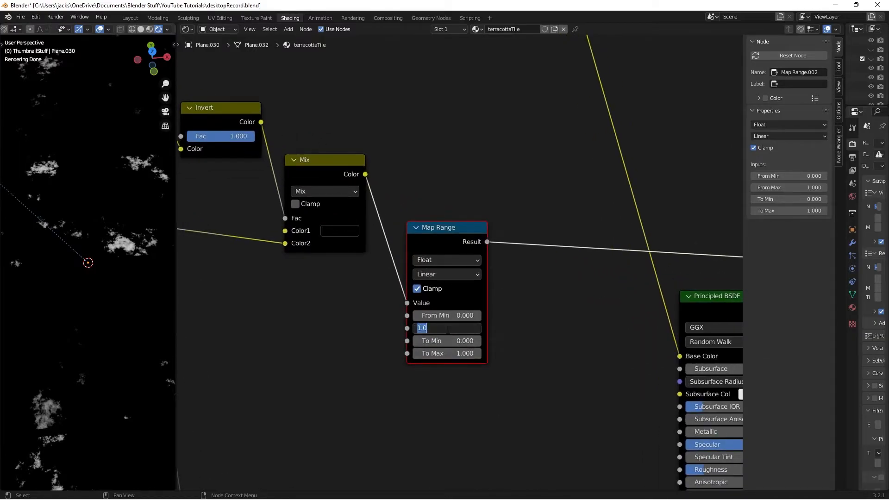
{"action": "type", "text": ".4"}
{"action": "key", "text": "Return"}
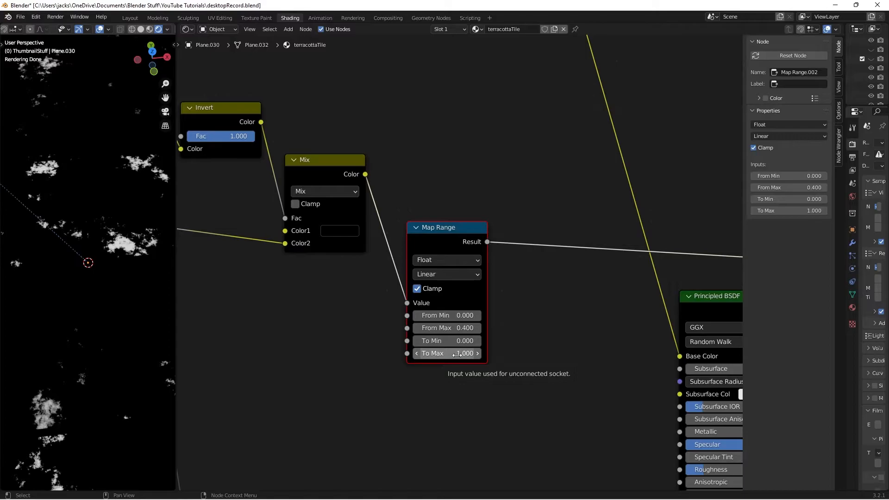
Select the speckle nodes from Less Than through the final Map Range, reposition them slightly, and join them in a frame
{"action": "left_click_drag", "start_coordinate": [487, 242], "coordinate": [552, 392]}
{"action": "scroll", "coordinate": [437, 240], "scroll_direction": "down", "scroll_amount": 5}
{"action": "middle_click_drag", "start_coordinate": [395, 242], "coordinate": [474, 219]}
{"action": "scroll", "coordinate": [475, 219], "scroll_direction": "down", "scroll_amount": 6}
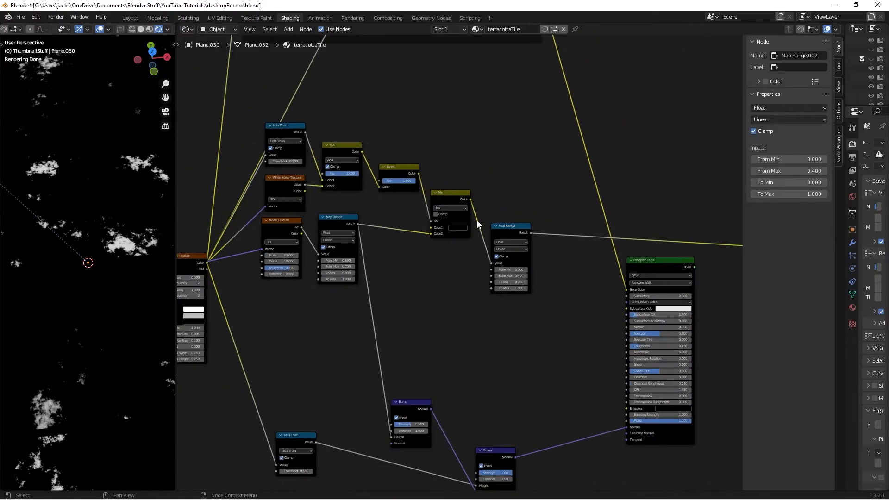
{"action": "left_click_drag", "start_coordinate": [280, 143], "coordinate": [529, 308]}
{"action": "key", "text": "g"}
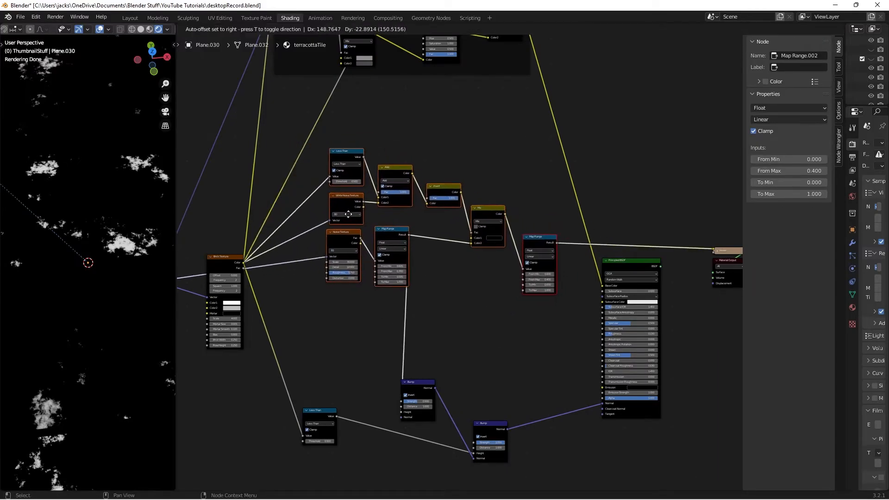
{"action": "left_click", "coordinate": [338, 198]}
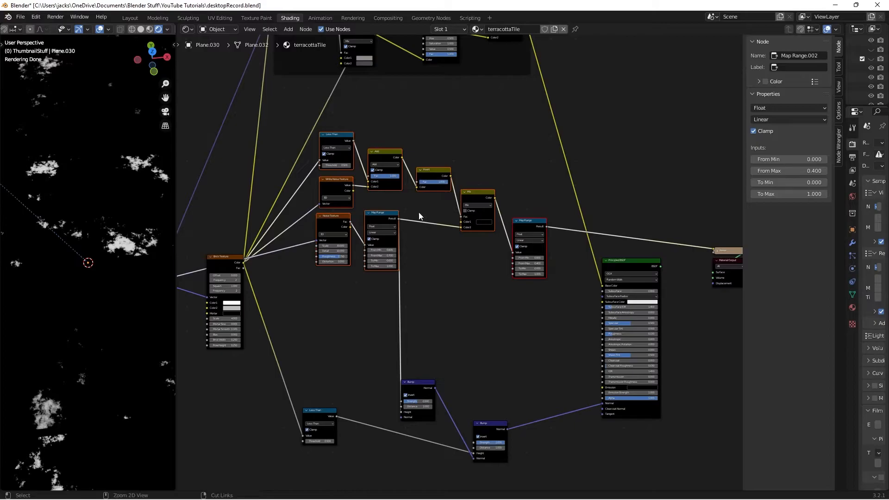
{"action": "key", "text": "ctrl+j"}
{"action": "scroll", "coordinate": [451, 149], "scroll_direction": "down", "scroll_amount": 3}
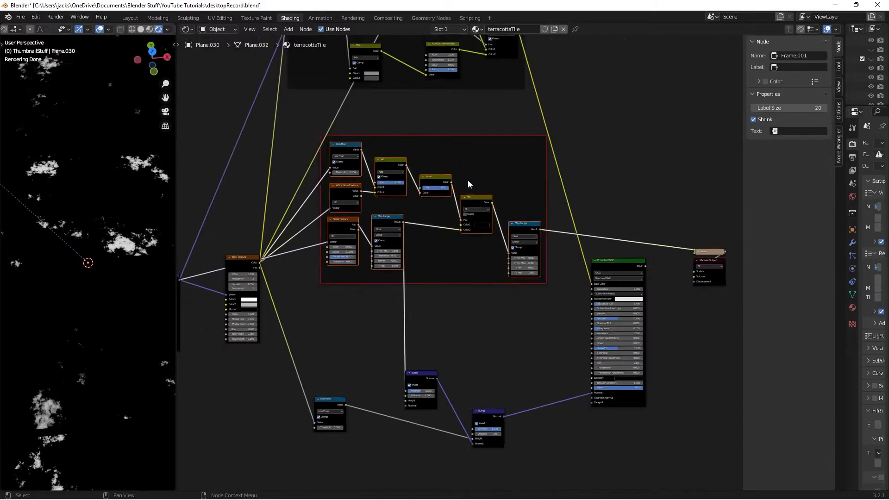
{"action": "key", "text": "shift+d"}
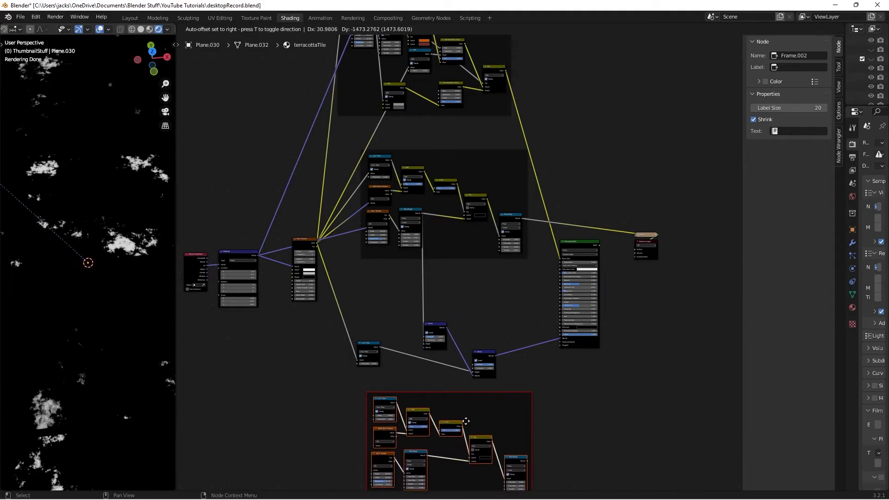
{"action": "left_click", "coordinate": [465, 421]}
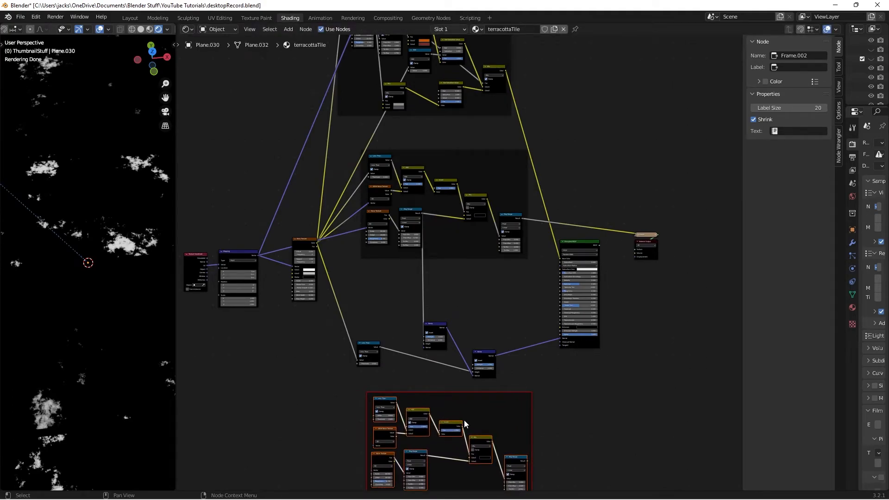
{"action": "key", "text": "x"}
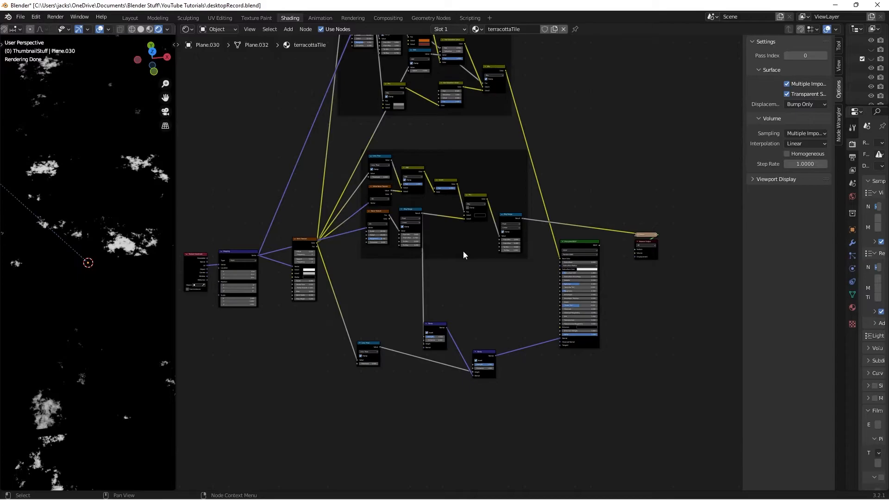
Duplicate the speckle frame with its incoming links kept and place the copy below the grout Bump nodes
{"action": "scroll", "coordinate": [463, 251], "scroll_direction": "up", "scroll_amount": 1}
{"action": "left_click_drag", "start_coordinate": [350, 170], "coordinate": [549, 284]}
{"action": "key", "text": "g"}
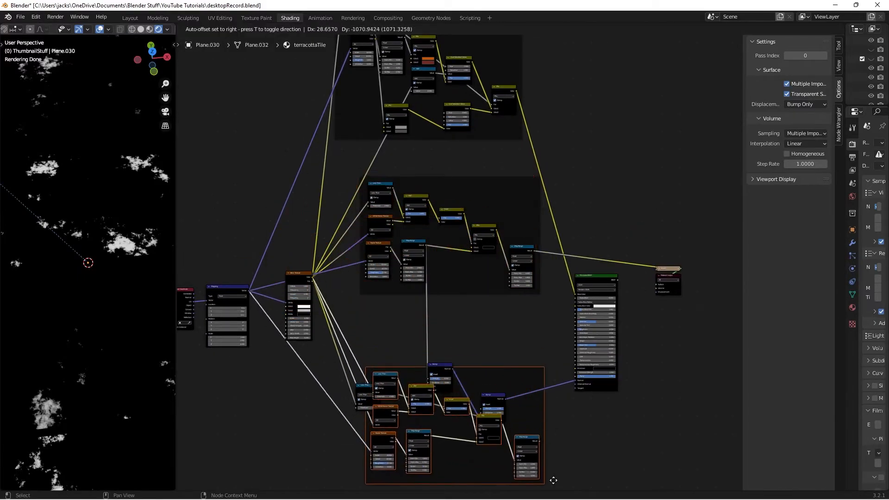
{"action": "left_click", "coordinate": [547, 469]}
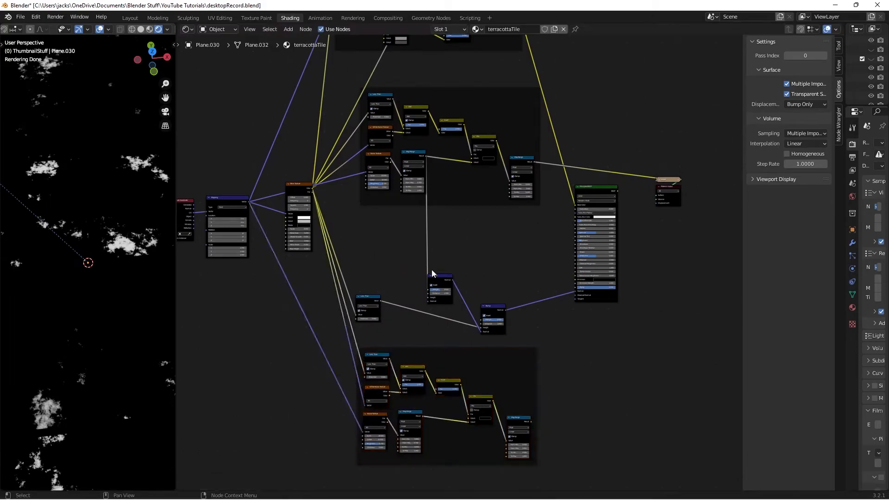
Rearrange the duplicated frame directly beneath the original, with the grout Less Than and both Bump nodes below it, and save the file
{"action": "left_click_drag", "start_coordinate": [354, 277], "coordinate": [531, 340]}
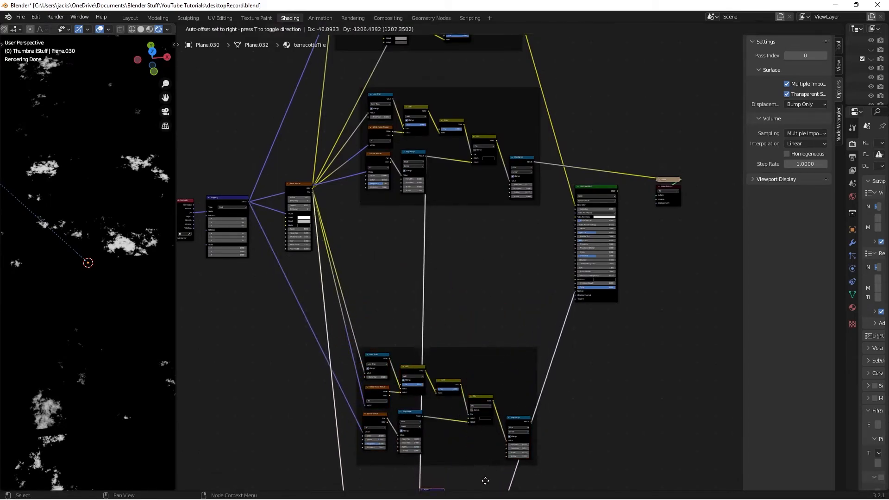
{"action": "left_click", "coordinate": [488, 464]}
{"action": "left_click_drag", "start_coordinate": [476, 341], "coordinate": [475, 202]}
{"action": "scroll", "coordinate": [470, 308], "scroll_direction": "down", "scroll_amount": 5, "text": "shift"}
{"action": "left_click_drag", "start_coordinate": [330, 373], "coordinate": [521, 320]}
{"action": "middle_click_drag", "start_coordinate": [519, 259], "coordinate": [500, 363]}
{"action": "key", "text": "ctrl+s"}
{"action": "scroll", "coordinate": [501, 360], "scroll_direction": "up", "scroll_amount": 2, "text": "shift"}
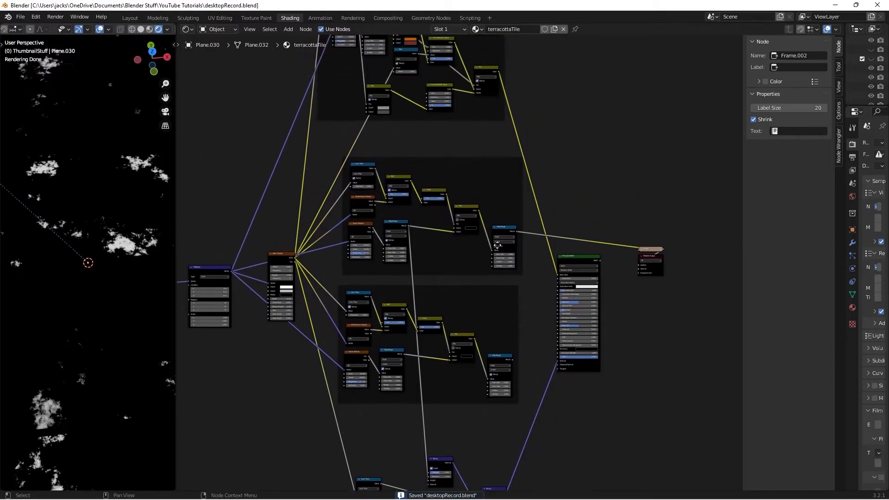
Reposition the two Map Range nodes inside the duplicated frame and shift that frame farther below the original
{"action": "scroll", "coordinate": [498, 304], "scroll_direction": "up", "scroll_amount": 2}
{"action": "left_click_drag", "start_coordinate": [511, 408], "coordinate": [507, 316]}
{"action": "left_click_drag", "start_coordinate": [373, 399], "coordinate": [385, 389]}
{"action": "middle_click_drag", "start_coordinate": [440, 291], "coordinate": [460, 281]}
{"action": "scroll", "coordinate": [456, 254], "scroll_direction": "up", "scroll_amount": 3}
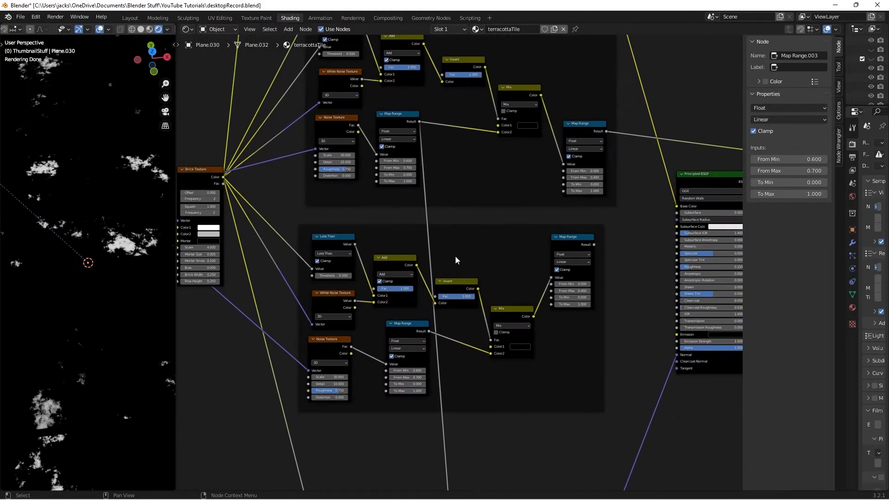
{"action": "middle_click_drag", "start_coordinate": [463, 227], "coordinate": [486, 201]}
{"action": "left_click", "coordinate": [486, 206]}
{"action": "left_click_drag", "start_coordinate": [482, 203], "coordinate": [492, 242]}
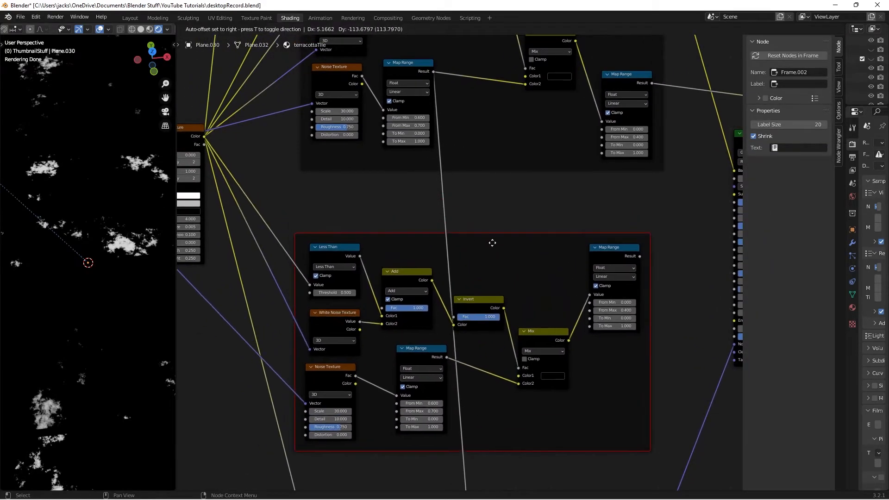
Set the duplicated frame's Noise Texture Scale to 20
{"action": "middle_click_drag", "start_coordinate": [338, 421], "coordinate": [377, 379]}
{"action": "scroll", "coordinate": [376, 378], "scroll_direction": "up", "scroll_amount": 3}
{"action": "left_click", "coordinate": [341, 396]}
{"action": "type", "text": "20"}
{"action": "key", "text": "Return"}
Compare the speckle patterns by previewing the duplicated frame's final Map Range and the original's, and save the file
{"action": "scroll", "coordinate": [405, 347], "scroll_direction": "down", "scroll_amount": 2}
{"action": "scroll", "coordinate": [463, 301], "scroll_direction": "down", "scroll_amount": 1}
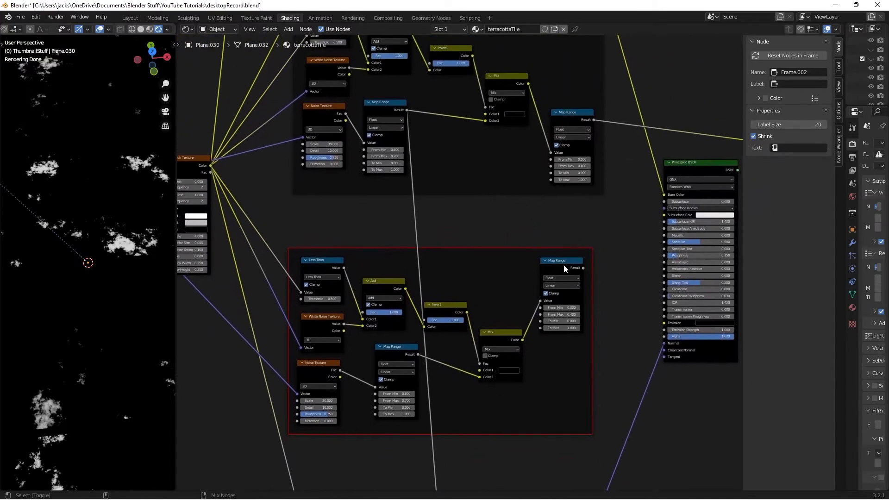
{"action": "left_click", "coordinate": [564, 266]}
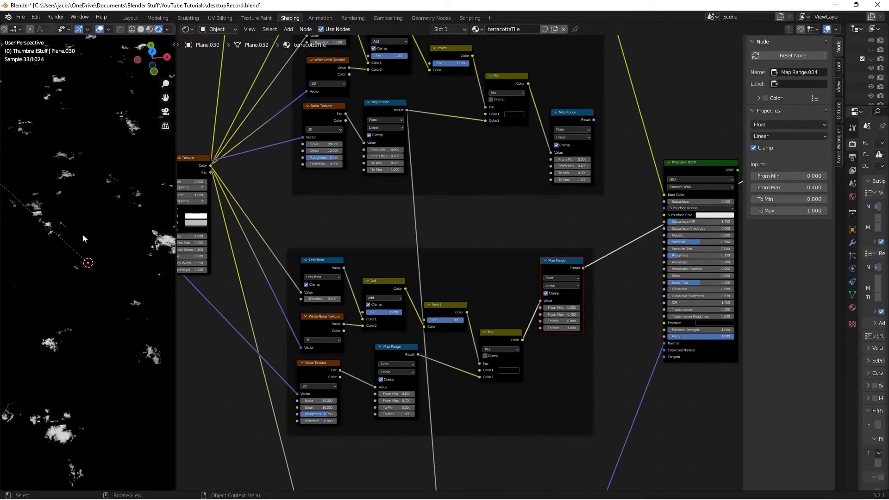
{"action": "left_click", "coordinate": [572, 117], "text": "ctrl+shift"}
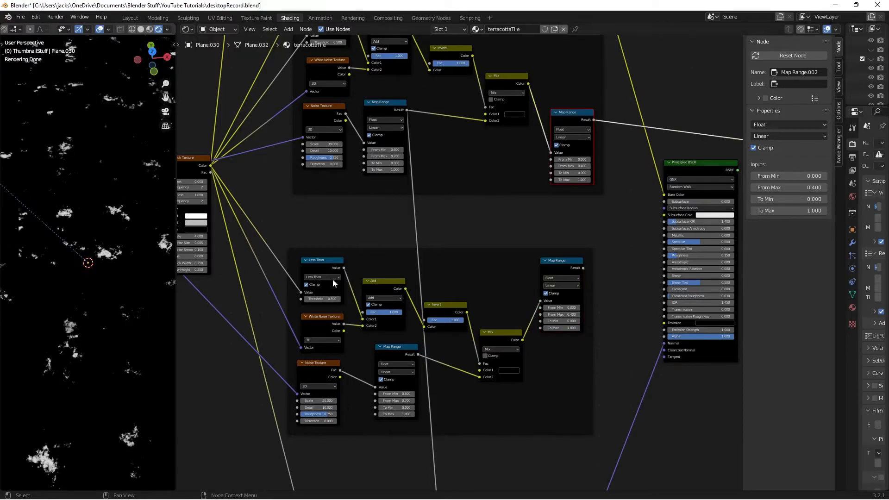
{"action": "key", "text": "ctrl+s"}
{"action": "scroll", "coordinate": [491, 221], "scroll_direction": "up", "scroll_amount": 1}
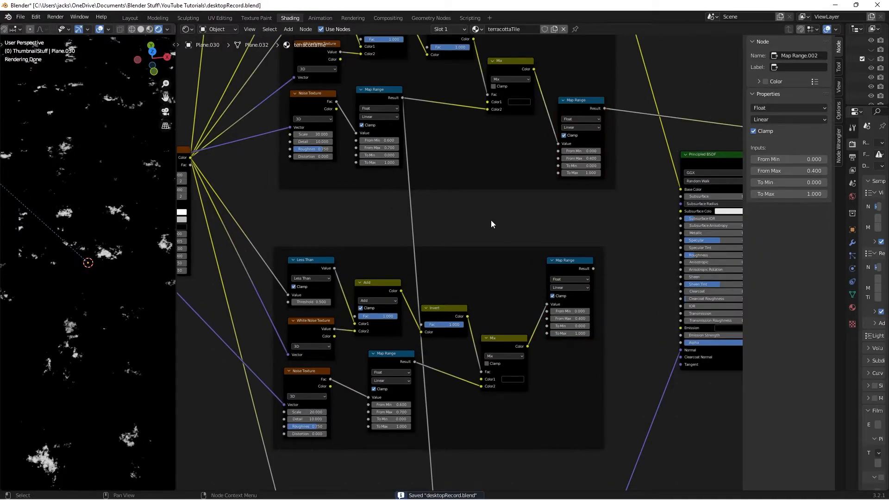
{"action": "key", "text": "ctrl+z"}
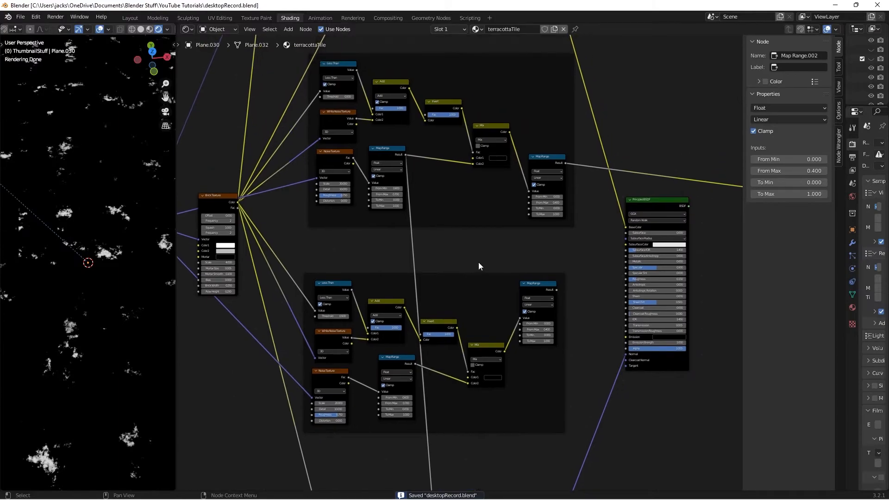
Move the Principled BSDF and the output nodes farther right to make room beside the speckle frames
{"action": "scroll", "coordinate": [591, 243], "scroll_direction": "down", "scroll_amount": 2}
{"action": "left_click", "coordinate": [637, 209]}
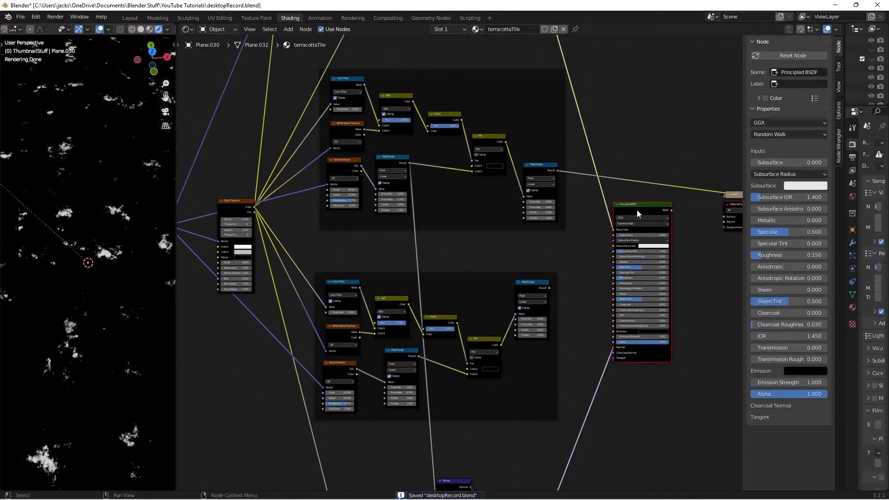
{"action": "scroll", "coordinate": [627, 224], "scroll_direction": "down", "scroll_amount": 2}
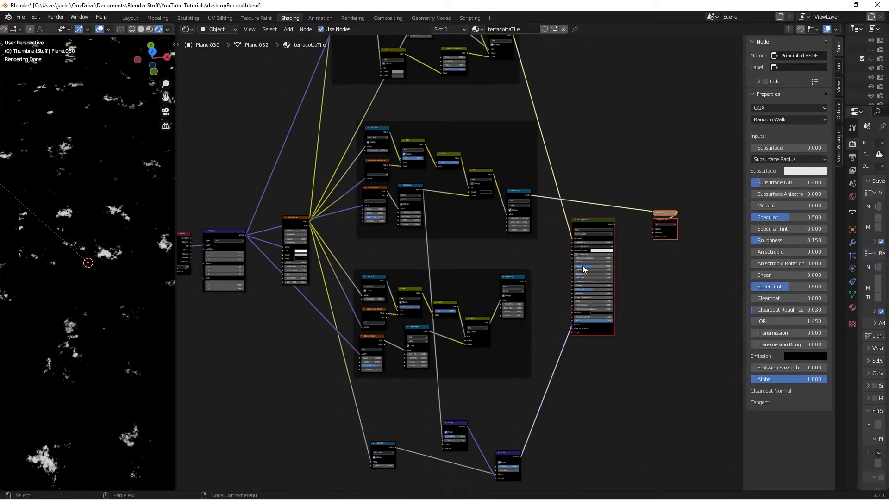
{"action": "left_click_drag", "start_coordinate": [582, 266], "coordinate": [677, 268]}
{"action": "scroll", "coordinate": [539, 301], "scroll_direction": "up", "scroll_amount": 2}
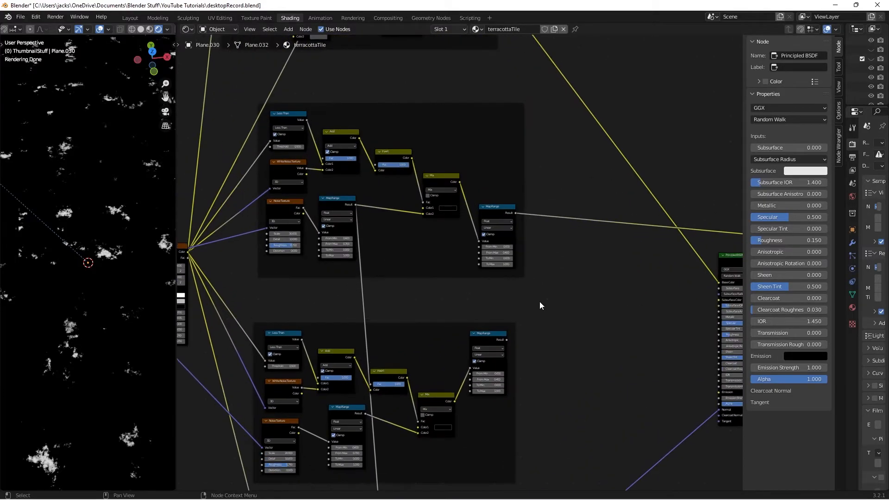
Add a Mix node beside the speckle frames, connecting the original's final Map Range to Color1 and the duplicate's to Color2
{"action": "key", "text": "shift+a"}
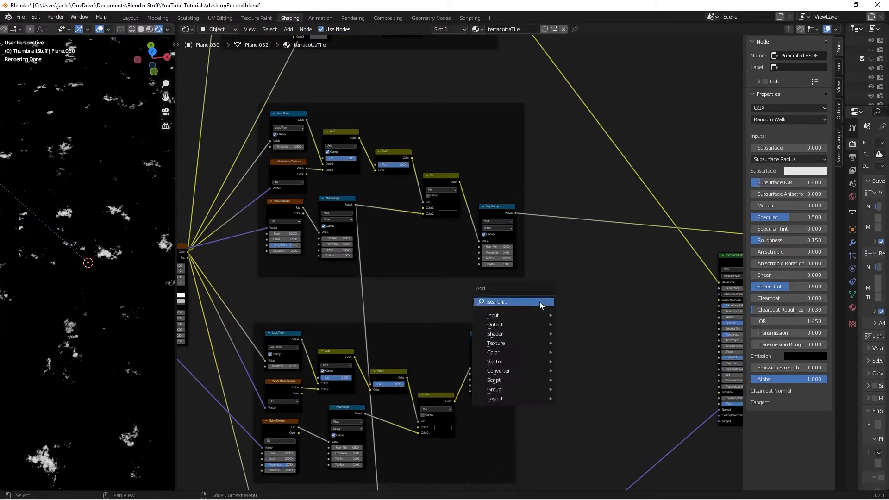
{"action": "type", "text": "mix"}
{"action": "key", "text": "Return"}
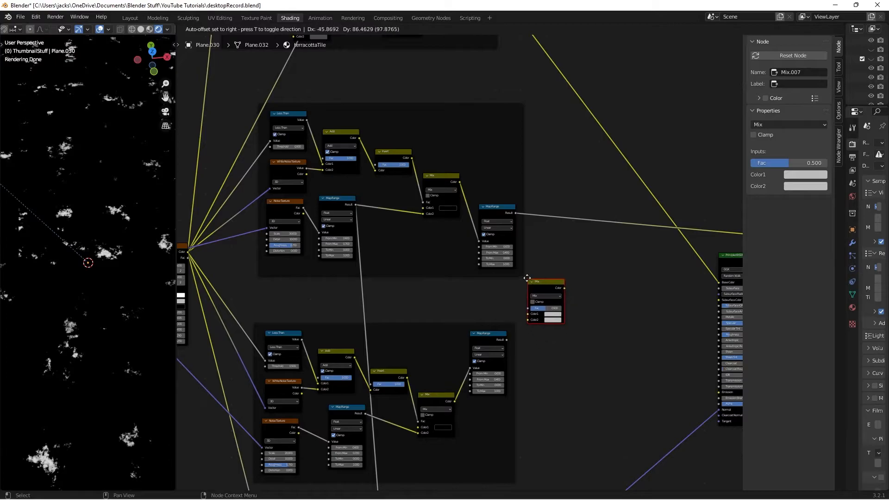
{"action": "left_click", "coordinate": [537, 287]}
{"action": "scroll", "coordinate": [562, 239], "scroll_direction": "up", "scroll_amount": 2}
{"action": "scroll", "coordinate": [532, 251], "scroll_direction": "up", "scroll_amount": 2}
{"action": "left_click_drag", "start_coordinate": [481, 182], "coordinate": [527, 335]}
{"action": "left_click_drag", "start_coordinate": [465, 401], "coordinate": [511, 356]}
Set the new Mix node to Add blending with Clamp enabled and Fac at 1
{"action": "left_click", "coordinate": [524, 326]}
{"action": "left_click", "coordinate": [537, 316]}
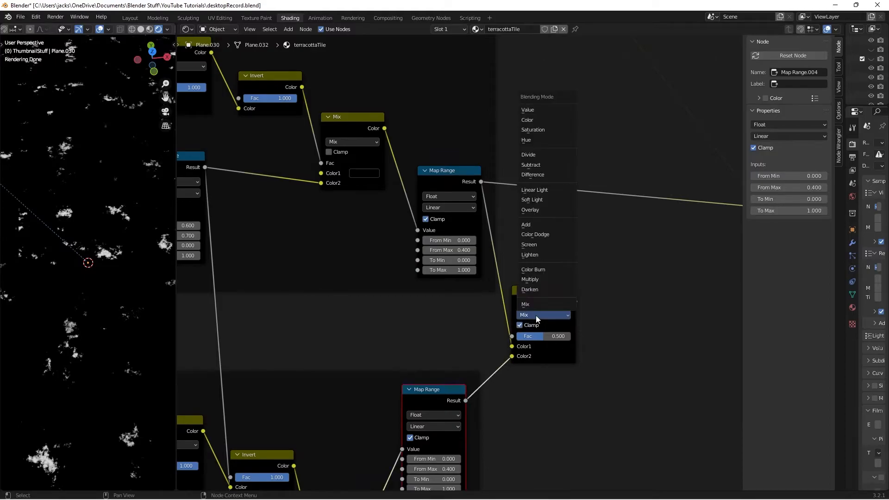
{"action": "left_click", "coordinate": [536, 225]}
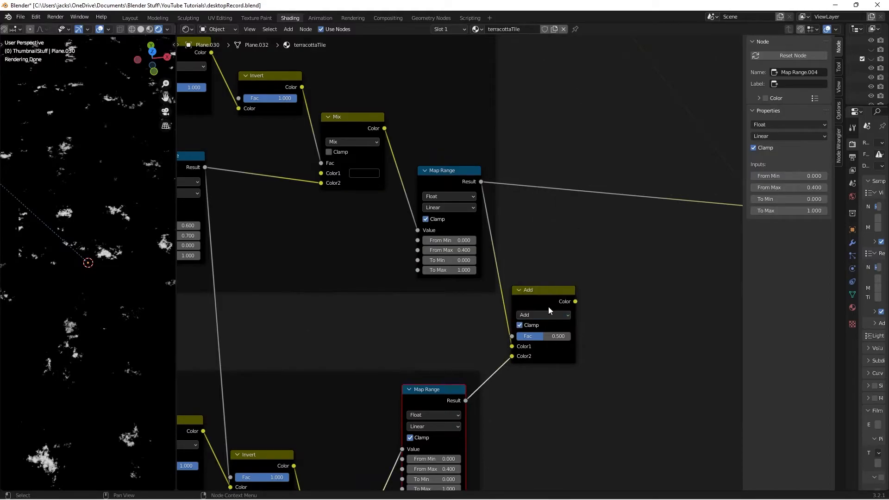
{"action": "left_click_drag", "start_coordinate": [544, 338], "coordinate": [571, 339]}
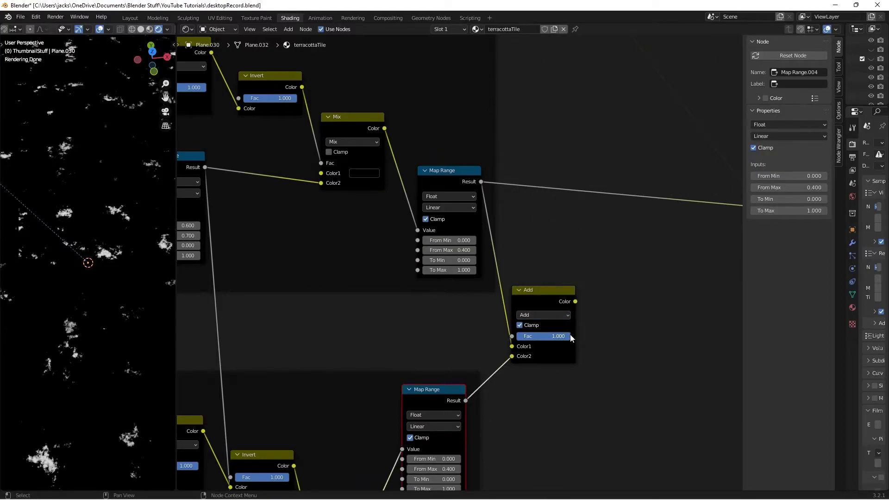
Preview the Add node's combined speckles on the plane and save the file
{"action": "left_click", "coordinate": [545, 293], "text": "ctrl+shift"}
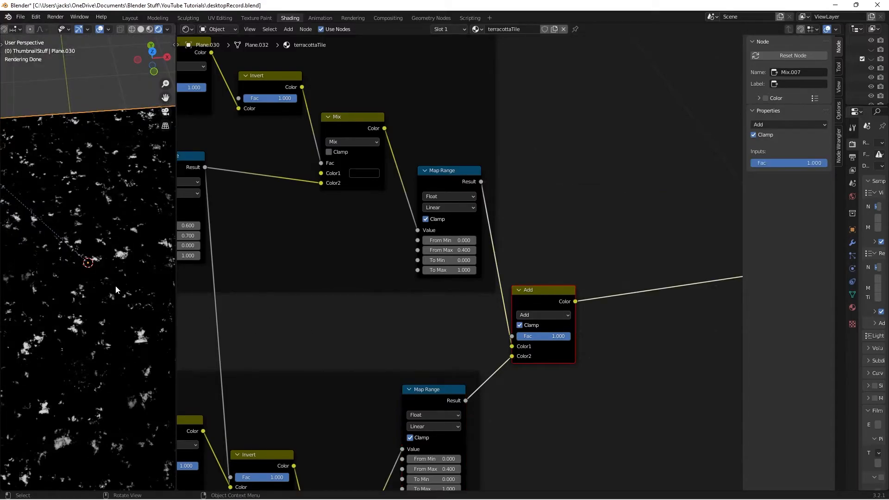
{"action": "key", "text": "ctrl+s"}
{"action": "scroll", "coordinate": [290, 313], "scroll_direction": "down", "scroll_amount": 4}
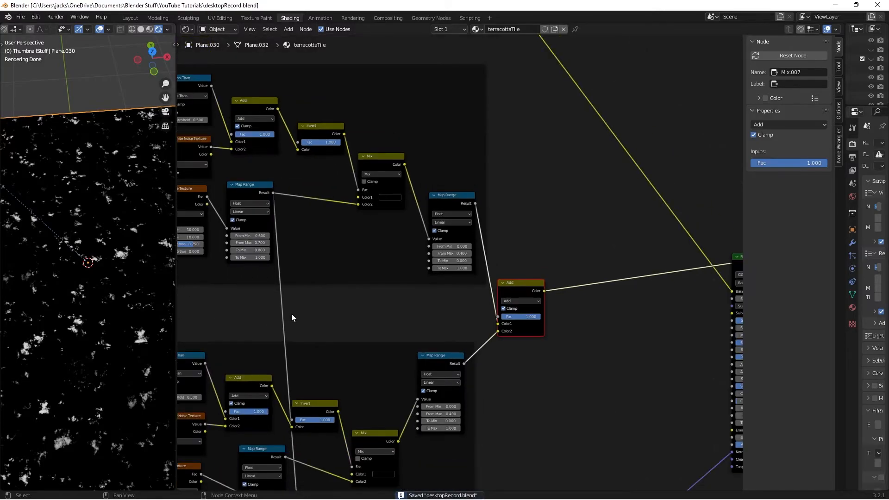
{"action": "scroll", "coordinate": [361, 203], "scroll_direction": "up", "scroll_amount": 2}
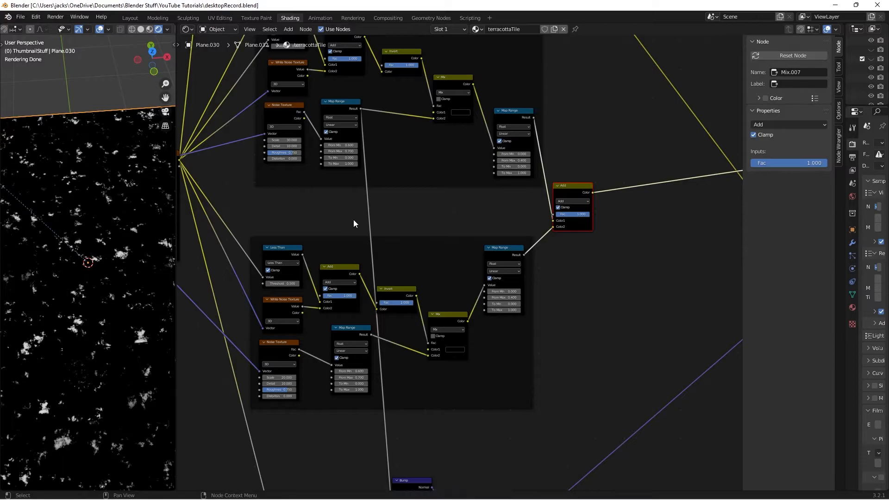
Save the file, and duplicate the speckle Bump node, placing the copy beside the original
{"action": "key", "text": "ctrl+s"}
{"action": "scroll", "coordinate": [366, 225], "scroll_direction": "down", "scroll_amount": 3}
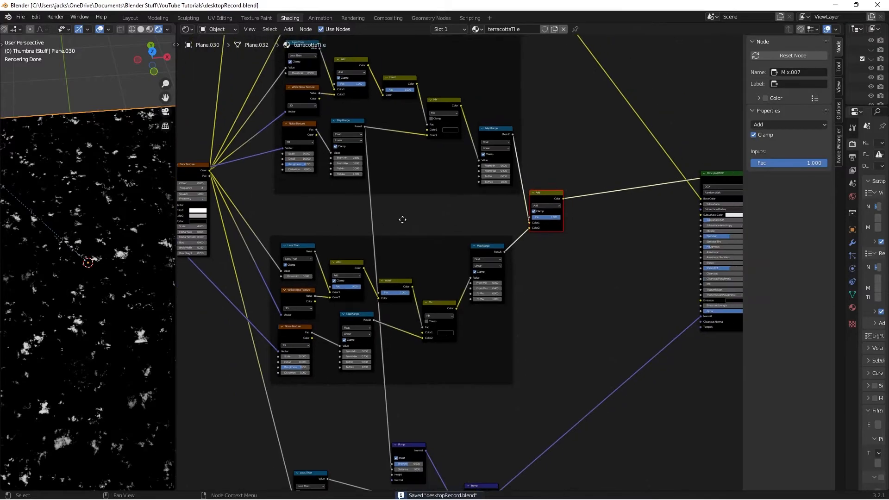
{"action": "left_click", "coordinate": [394, 214]}
{"action": "scroll", "coordinate": [410, 234], "scroll_direction": "up", "scroll_amount": 1}
{"action": "left_click_drag", "start_coordinate": [409, 343], "coordinate": [415, 348]}
{"action": "left_click", "coordinate": [353, 220]}
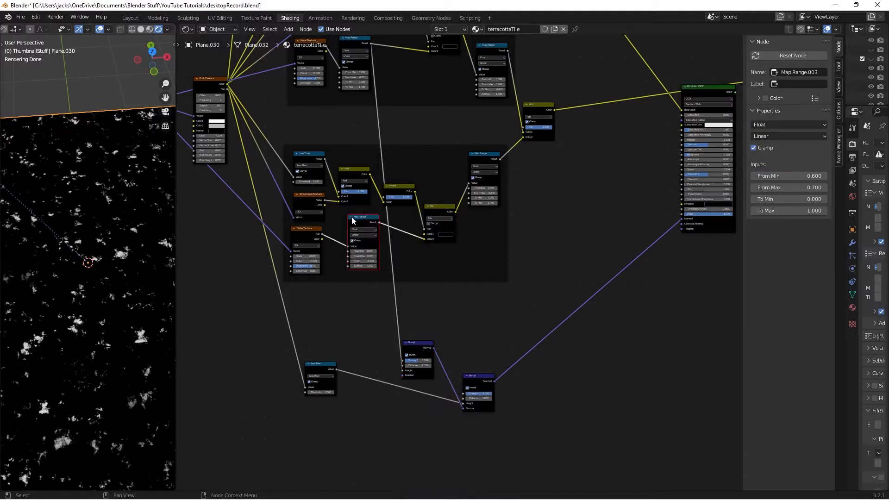
{"action": "middle_click_drag", "start_coordinate": [384, 280], "coordinate": [404, 230]}
{"action": "left_click_drag", "start_coordinate": [433, 299], "coordinate": [449, 300]}
{"action": "scroll", "coordinate": [451, 289], "scroll_direction": "up", "scroll_amount": 5}
{"action": "key", "text": "shift+d"}
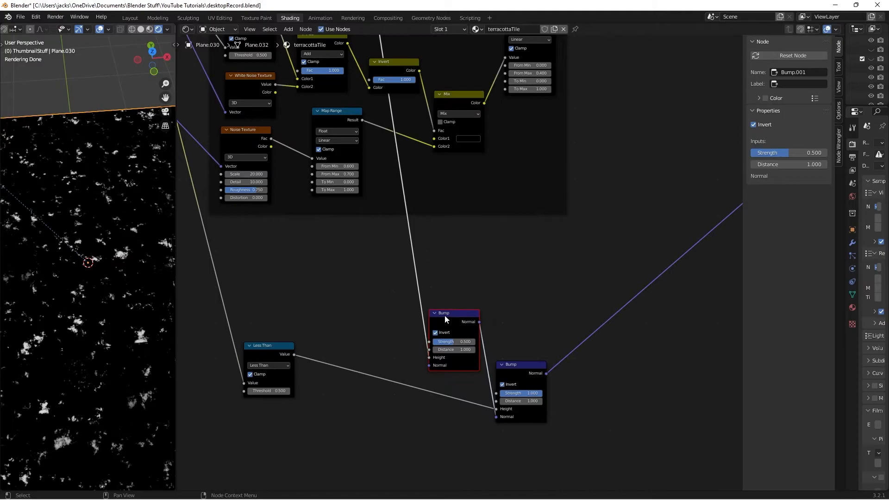
{"action": "left_click", "coordinate": [373, 310]}
Connect the lower frame's noise Map Range Result to the duplicate Bump's Height, and its Normal output to the original speckle Bump's Normal input
{"action": "left_click_drag", "start_coordinate": [362, 120], "coordinate": [358, 354]}
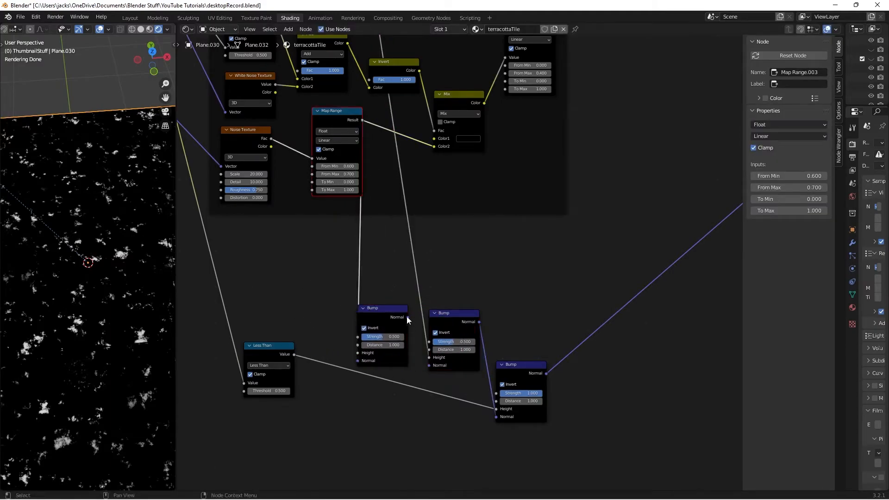
{"action": "left_click", "coordinate": [407, 316]}
{"action": "left_click_drag", "start_coordinate": [407, 318], "coordinate": [429, 368]}
Preview each of the three chained Bump nodes on the plane, ending with the grout Bump, and save the file
{"action": "scroll", "coordinate": [434, 319], "scroll_direction": "down", "scroll_amount": 4}
{"action": "middle_click_drag", "start_coordinate": [450, 298], "coordinate": [433, 299]}
{"action": "left_click", "coordinate": [437, 304], "text": "ctrl+shift"}
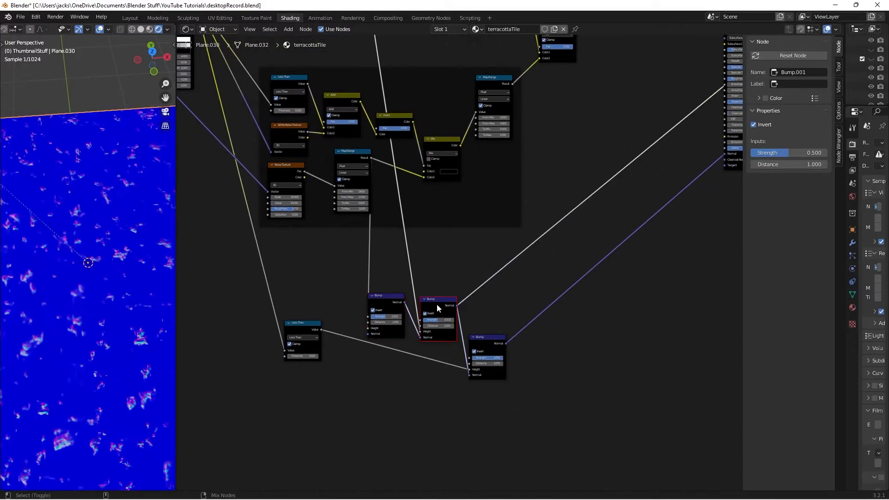
{"action": "left_click", "coordinate": [385, 303], "text": "ctrl+shift"}
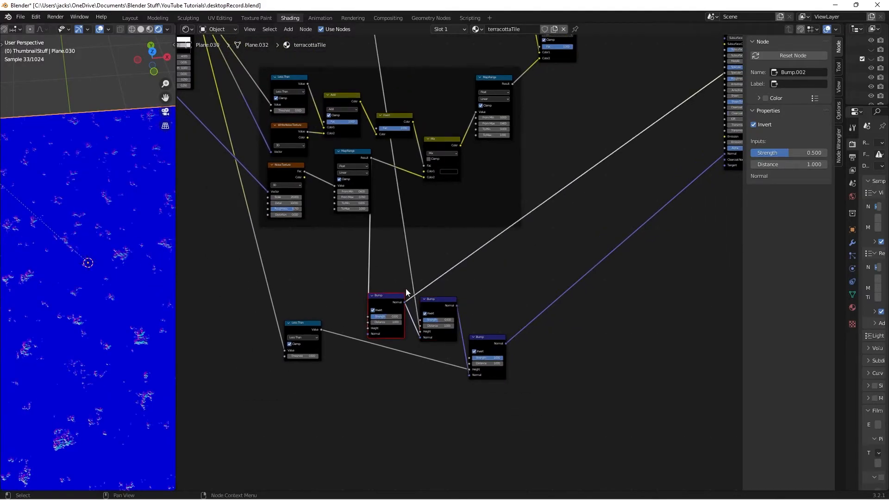
{"action": "left_click", "coordinate": [434, 309], "text": "ctrl+shift"}
{"action": "left_click", "coordinate": [483, 340], "text": "ctrl+shift"}
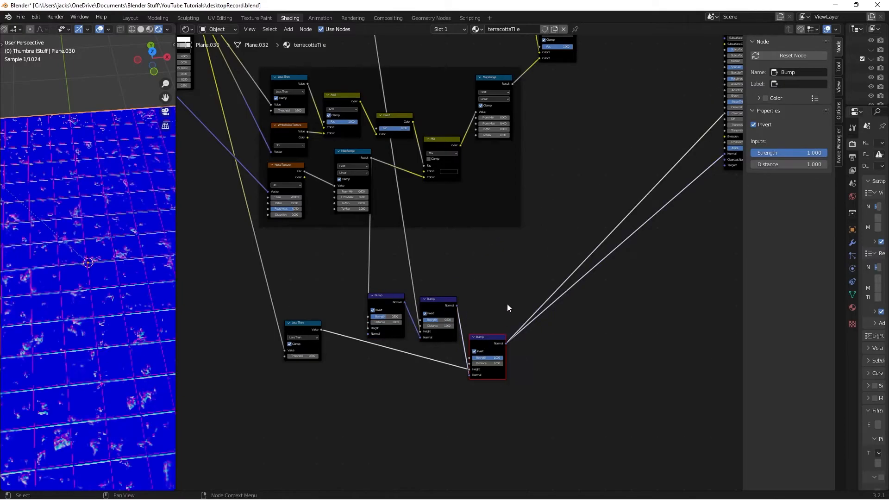
{"action": "key", "text": "ctrl+s"}
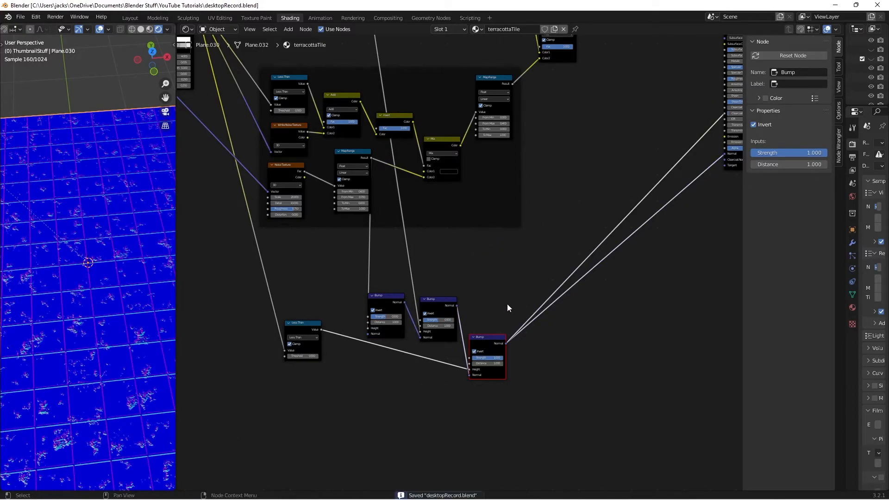
Preview the Principled BSDF on the plane from a lower viewing angle and save the file
{"action": "scroll", "coordinate": [543, 269], "scroll_direction": "down", "scroll_amount": 2}
{"action": "middle_click_drag", "start_coordinate": [565, 188], "coordinate": [397, 285]}
{"action": "left_click", "coordinate": [552, 272], "text": "ctrl+shift"}
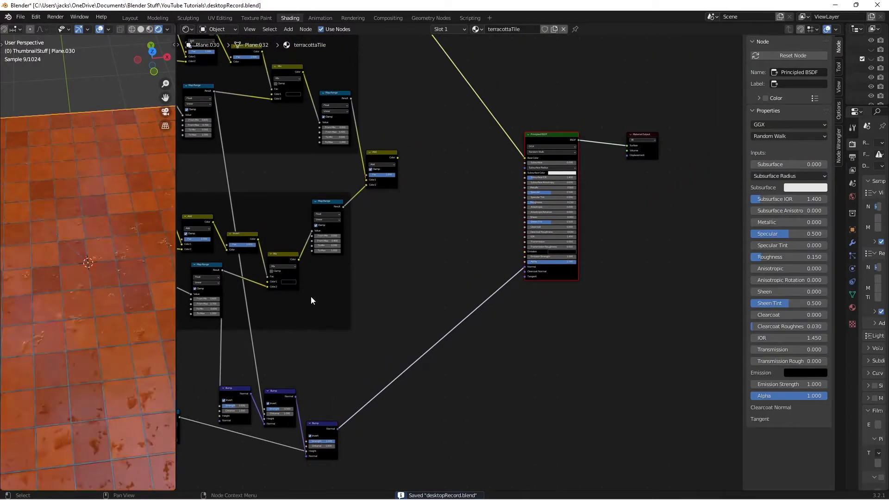
{"action": "middle_click_drag", "start_coordinate": [91, 352], "coordinate": [90, 335]}
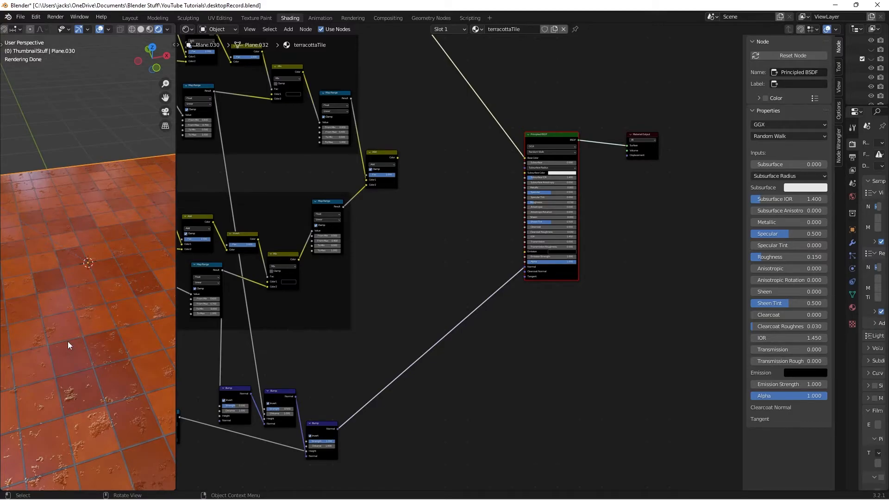
{"action": "key", "text": "ctrl+s"}
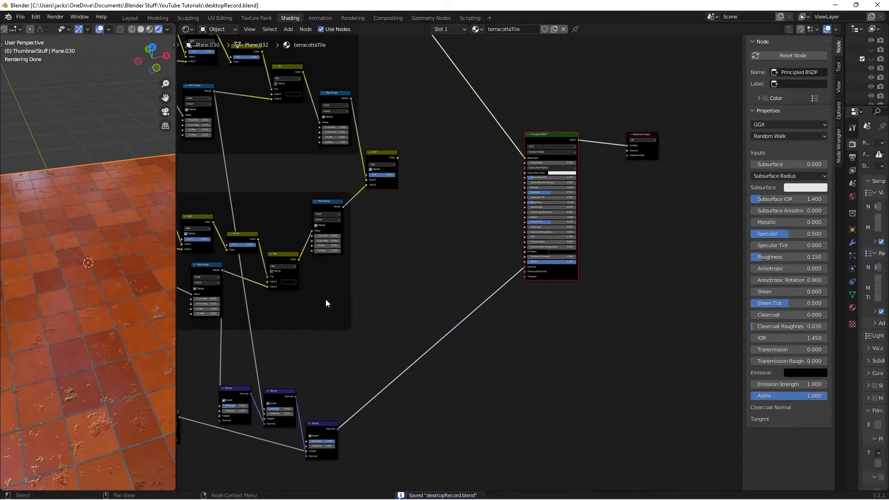
Add a Map Range node in the gap between the two speckle frames
{"action": "scroll", "coordinate": [325, 303], "scroll_direction": "down", "scroll_amount": 3}
{"action": "left_click", "coordinate": [437, 206]}
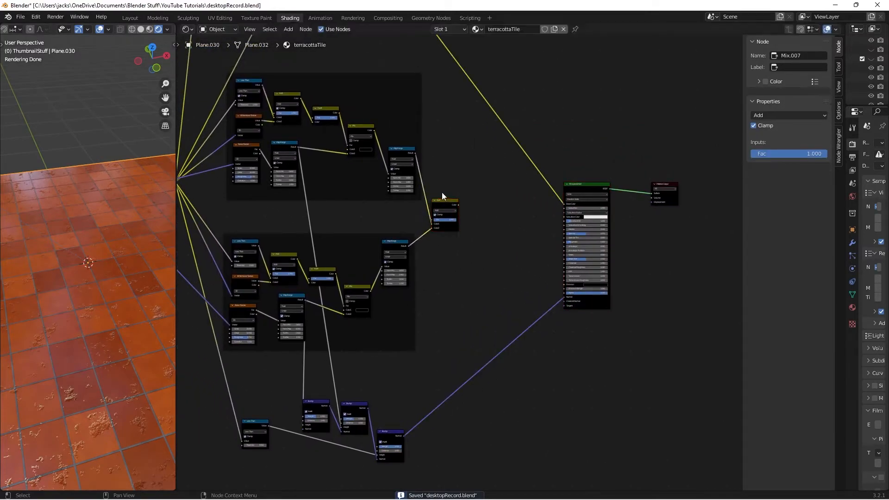
{"action": "scroll", "coordinate": [442, 193], "scroll_direction": "up", "scroll_amount": 2}
{"action": "scroll", "coordinate": [387, 237], "scroll_direction": "up", "scroll_amount": 2}
{"action": "scroll", "coordinate": [407, 245], "scroll_direction": "up", "scroll_amount": 1}
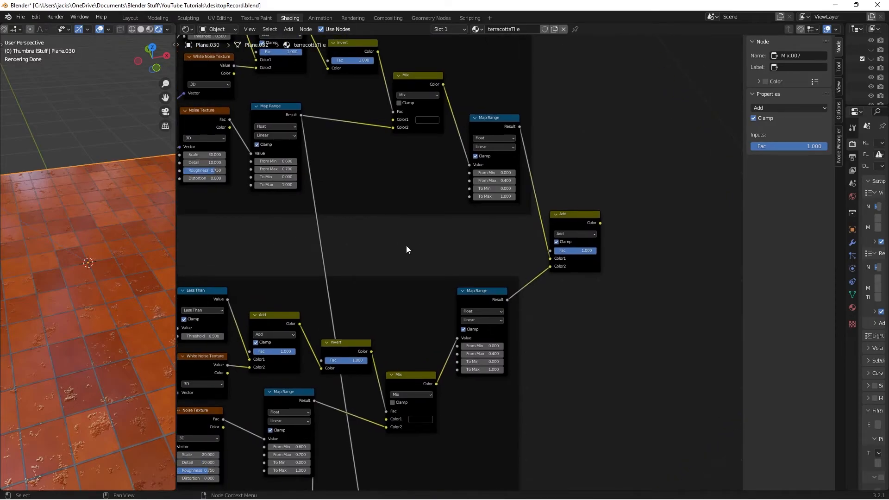
{"action": "key", "text": "shift+a"}
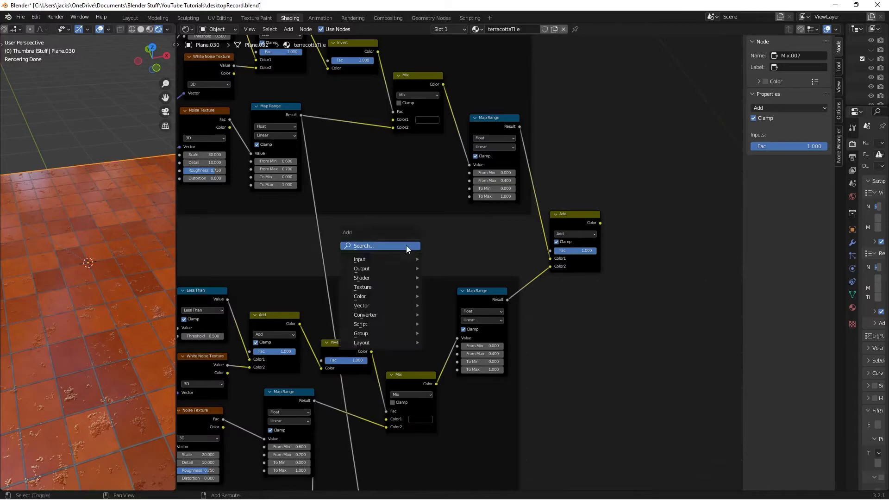
{"action": "left_click", "coordinate": [407, 246]}
{"action": "type", "text": "map"}
{"action": "key", "text": "Return"}
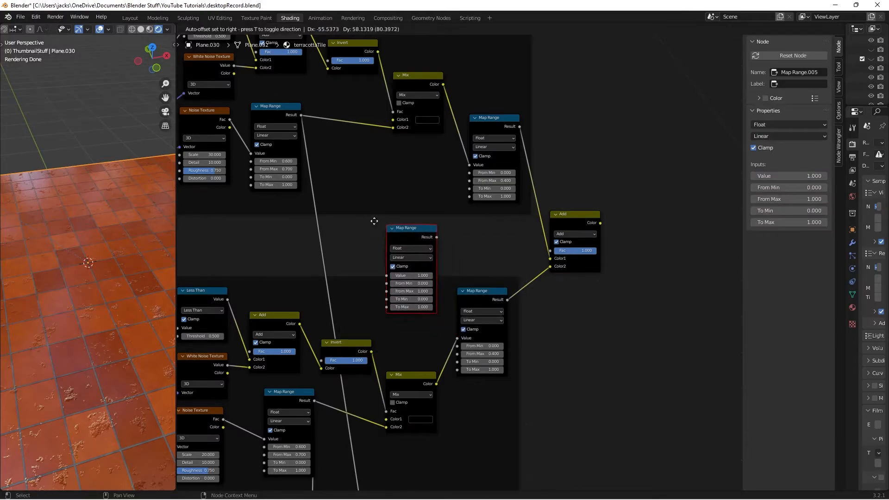
{"action": "left_click", "coordinate": [334, 209]}
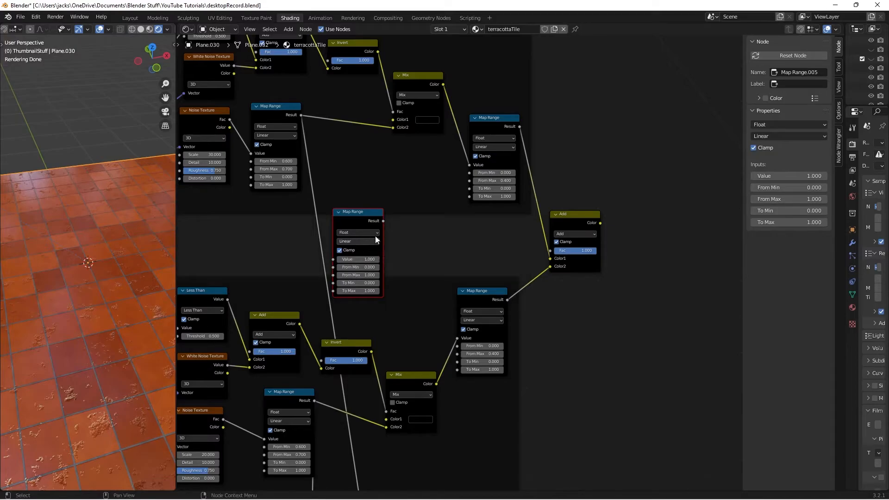
Spread the two speckle frames farther apart to make room around the new Map Range node
{"action": "scroll", "coordinate": [372, 237], "scroll_direction": "down", "scroll_amount": 4}
{"action": "left_click_drag", "start_coordinate": [431, 238], "coordinate": [432, 259]}
{"action": "left_click_drag", "start_coordinate": [430, 182], "coordinate": [431, 172]}
{"action": "left_click", "coordinate": [437, 201]}
{"action": "scroll", "coordinate": [437, 201], "scroll_direction": "down", "scroll_amount": 2}
{"action": "left_click_drag", "start_coordinate": [418, 204], "coordinate": [423, 203]}
{"action": "left_click", "coordinate": [432, 205]}
{"action": "scroll", "coordinate": [414, 215], "scroll_direction": "up", "scroll_amount": 3}
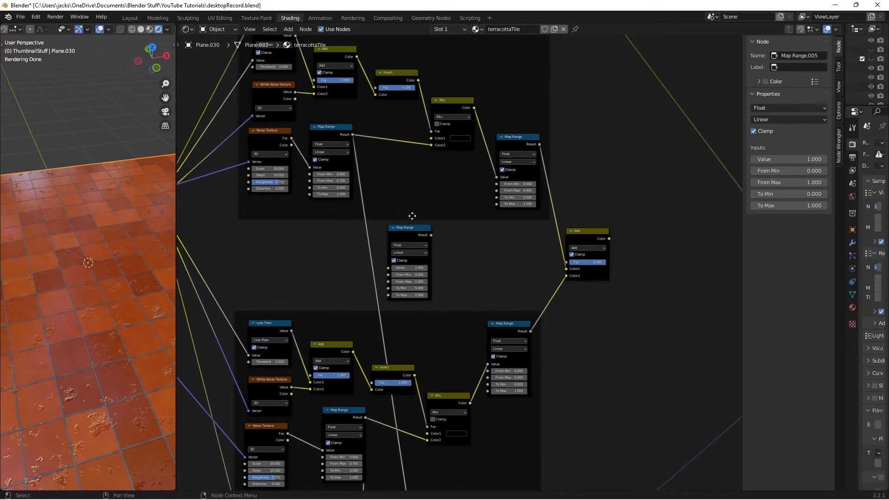
Connect the upper frame's Noise Texture Fac to the new Map Range's Value and preview its result on the plane
{"action": "left_click", "coordinate": [291, 139]}
{"action": "left_click_drag", "start_coordinate": [290, 139], "coordinate": [386, 266]}
{"action": "left_click", "coordinate": [485, 257]}
{"action": "scroll", "coordinate": [484, 256], "scroll_direction": "up", "scroll_amount": 3}
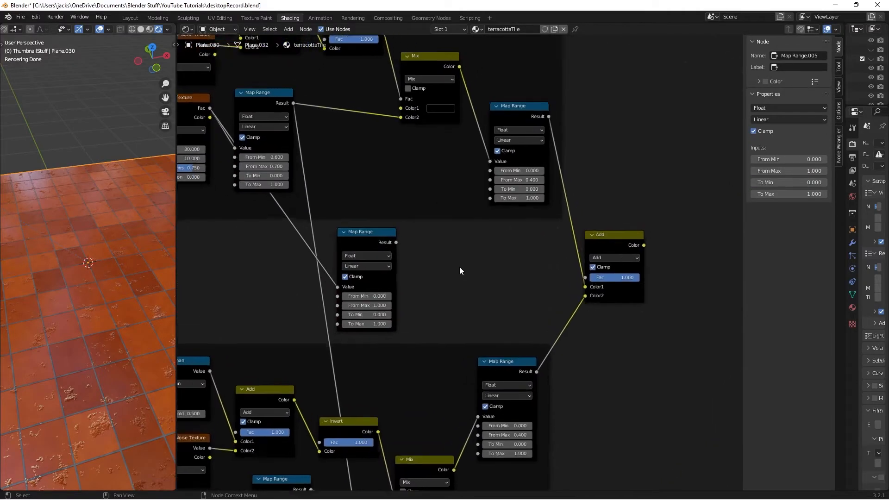
{"action": "left_click", "coordinate": [351, 237], "text": "ctrl+shift"}
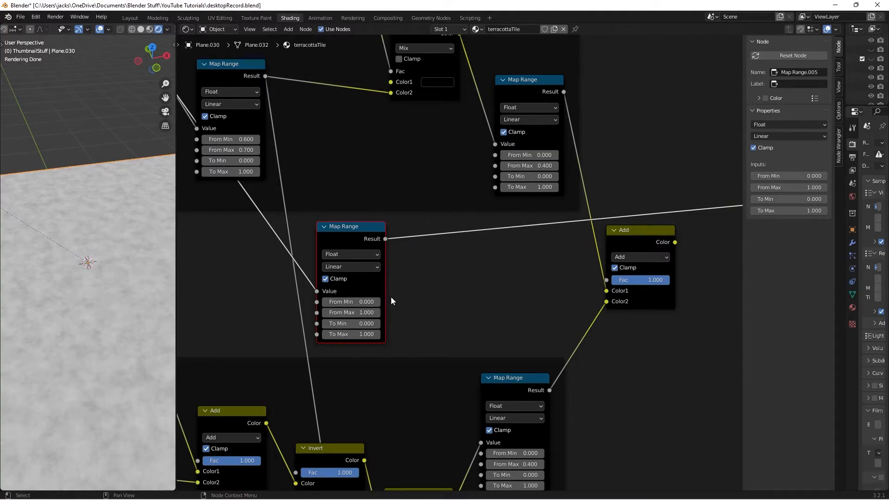
Set the new Map Range's To Min to 0.15 and To Max to 0.35, and save the file
{"action": "left_click", "coordinate": [364, 323]}
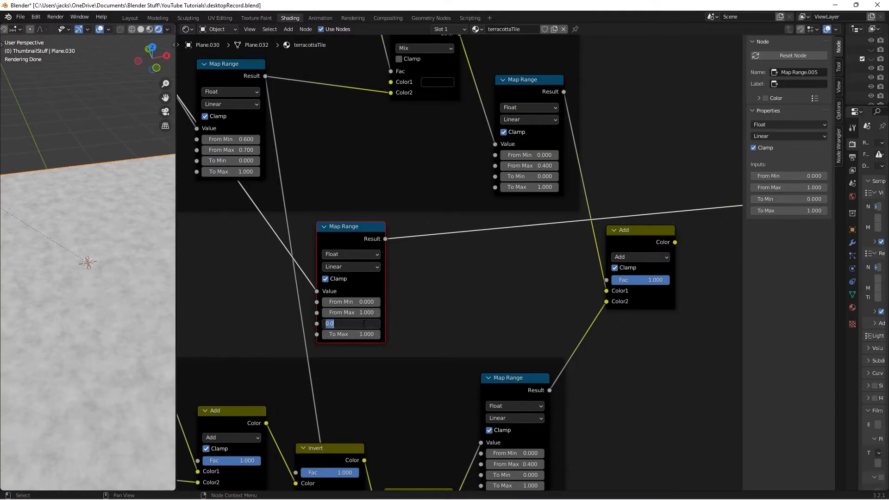
{"action": "type", "text": ".15"}
{"action": "key", "text": "Return"}
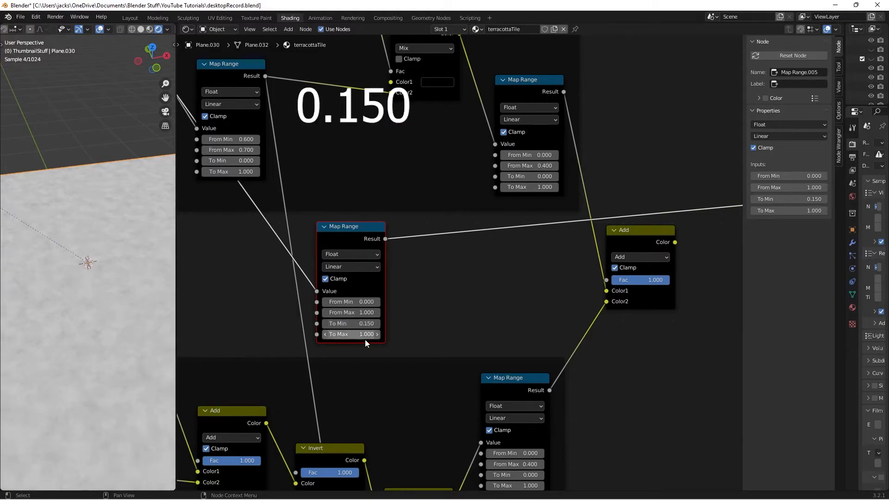
{"action": "left_click", "coordinate": [352, 334]}
{"action": "type", "text": ".35"}
{"action": "key", "text": "Return"}
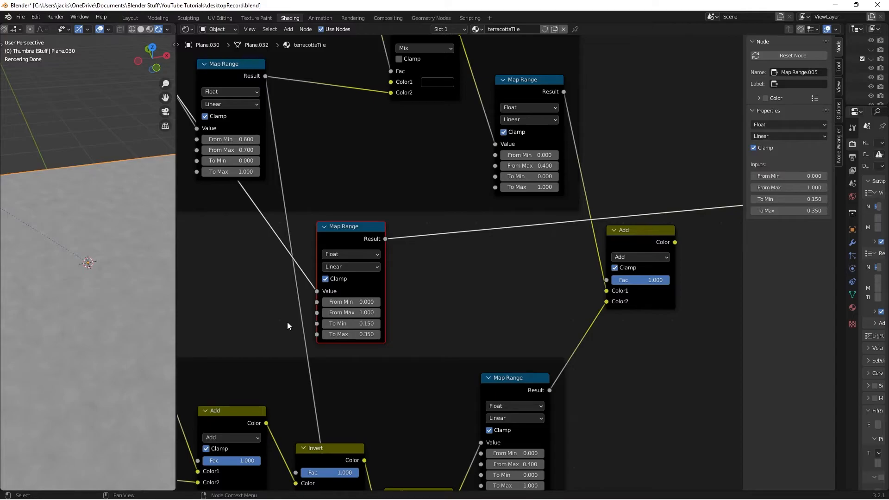
{"action": "key", "text": "ctrl+s"}
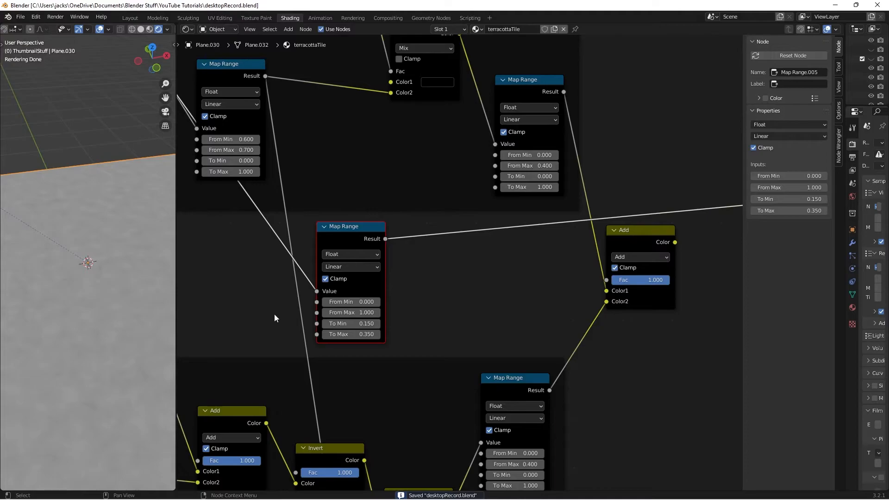
Insert a Math node set to Add after the new Map Range, with Clamp enabled and its second Value at 0
{"action": "key", "text": "shift+a"}
{"action": "left_click", "coordinate": [484, 300]}
{"action": "type", "text": "add"}
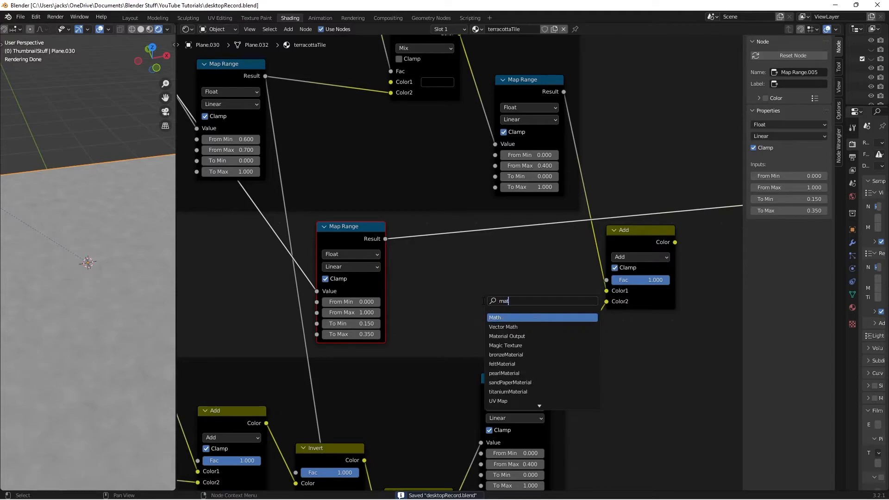
{"action": "key", "text": "Return"}
{"action": "left_click", "coordinate": [416, 232]}
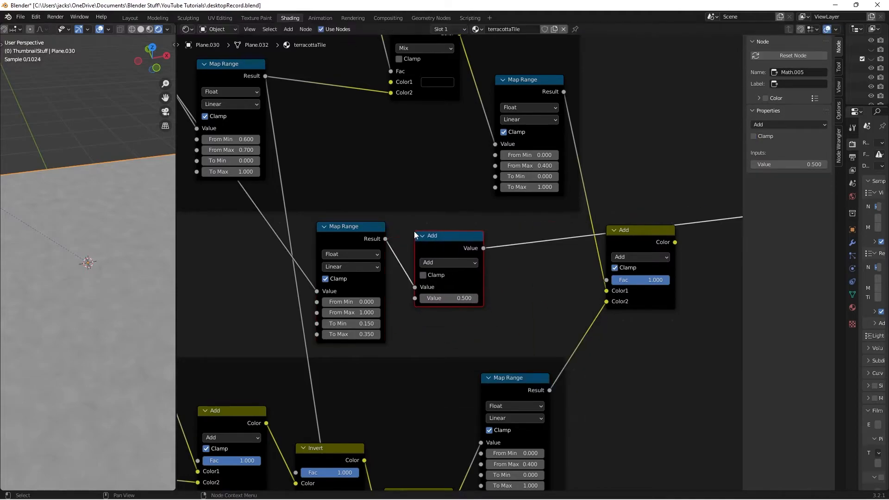
{"action": "left_click", "coordinate": [433, 275]}
{"action": "left_click", "coordinate": [453, 299]}
{"action": "type", "text": "0"}
{"action": "key", "text": "Return"}
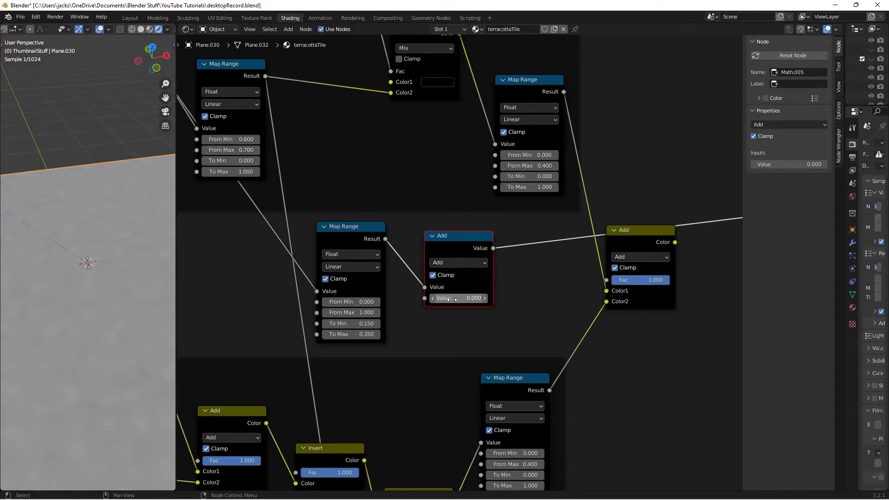
{"action": "left_click_drag", "start_coordinate": [452, 245], "coordinate": [445, 248]}
Test the Math Add node's second Value at 0.3 and down to -0.3, and return it to 0
{"action": "left_click", "coordinate": [452, 302]}
{"action": "type", "text": "0.3"}
{"action": "key", "text": "Return"}
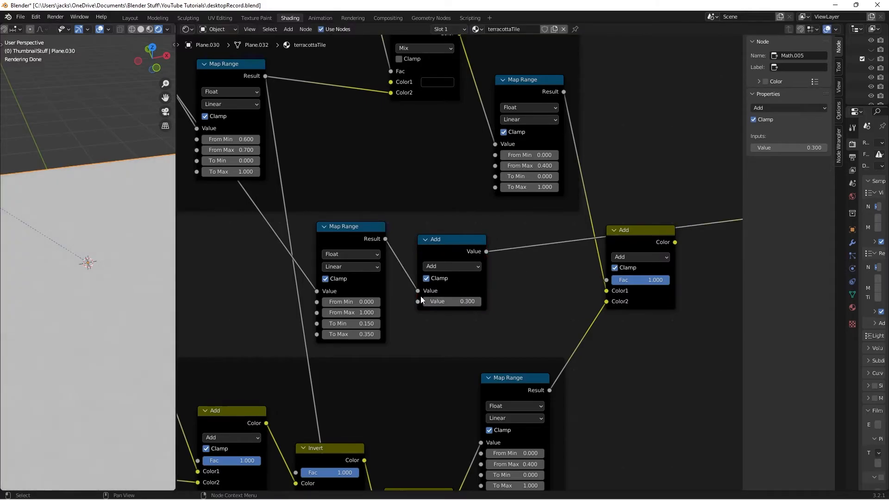
{"action": "left_click", "coordinate": [426, 302]}
{"action": "left_click", "coordinate": [426, 302]}
{"action": "left_click", "coordinate": [425, 302]}
{"action": "left_click", "coordinate": [426, 301]}
{"action": "left_click", "coordinate": [426, 301]}
{"action": "left_click", "coordinate": [426, 301]}
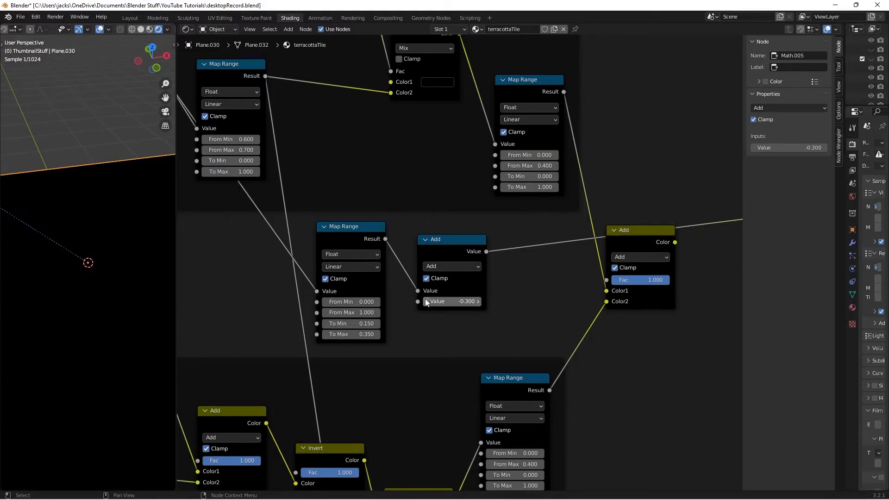
{"action": "left_click", "coordinate": [478, 303]}
{"action": "left_click", "coordinate": [478, 303]}
{"action": "left_click", "coordinate": [478, 303]}
Move the Math Add node slightly away from its Map Range and save the file, previewing the combined speckle Add node on the plane
{"action": "left_click_drag", "start_coordinate": [432, 243], "coordinate": [445, 244]}
{"action": "key", "text": "ctrl+s"}
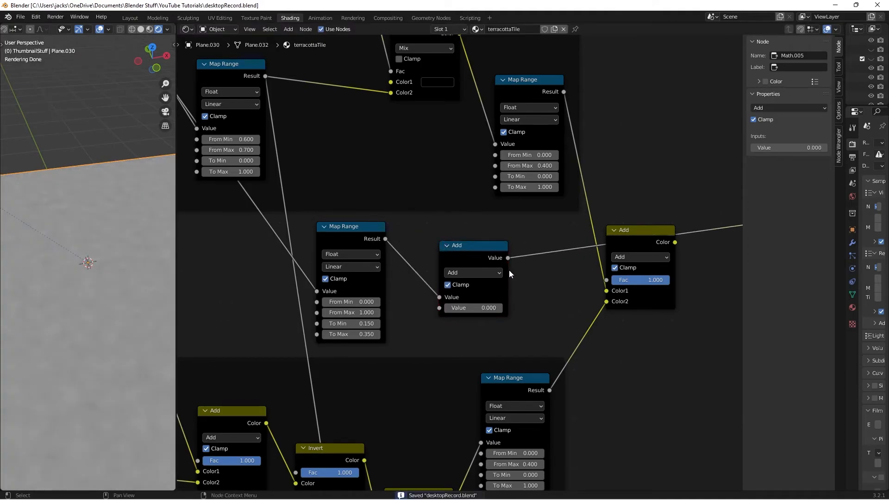
{"action": "middle_click_drag", "start_coordinate": [522, 269], "coordinate": [412, 255]}
{"action": "scroll", "coordinate": [412, 254], "scroll_direction": "down", "scroll_amount": 3}
{"action": "left_click", "coordinate": [502, 231], "text": "ctrl+shift"}
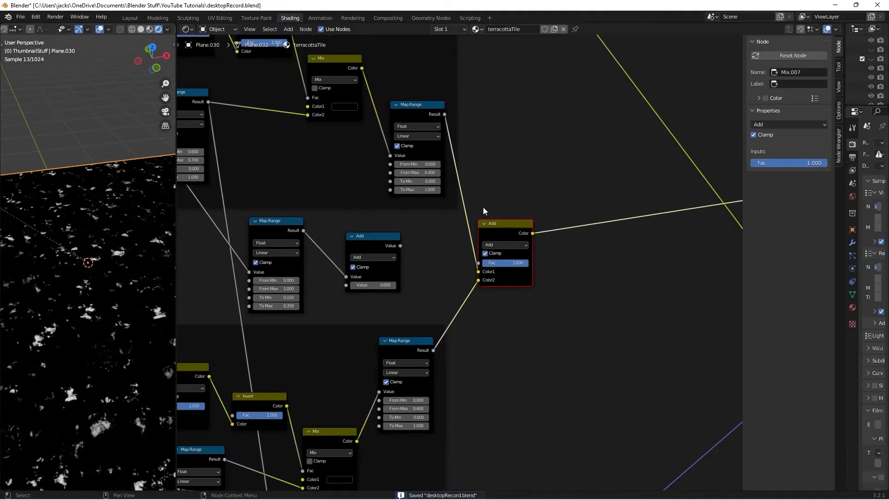
Add a Mix node after the combined speckle Add node, connecting that node's Color to Color1 and the Math Add's Value to Color2
{"action": "middle_click_drag", "start_coordinate": [613, 264], "coordinate": [569, 254]}
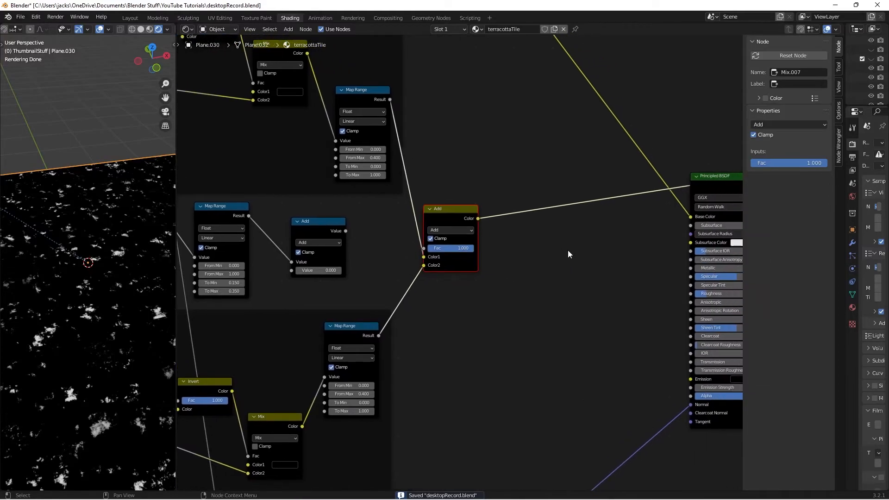
{"action": "key", "text": "shift+a"}
{"action": "type", "text": "mix"}
{"action": "key", "text": "Return"}
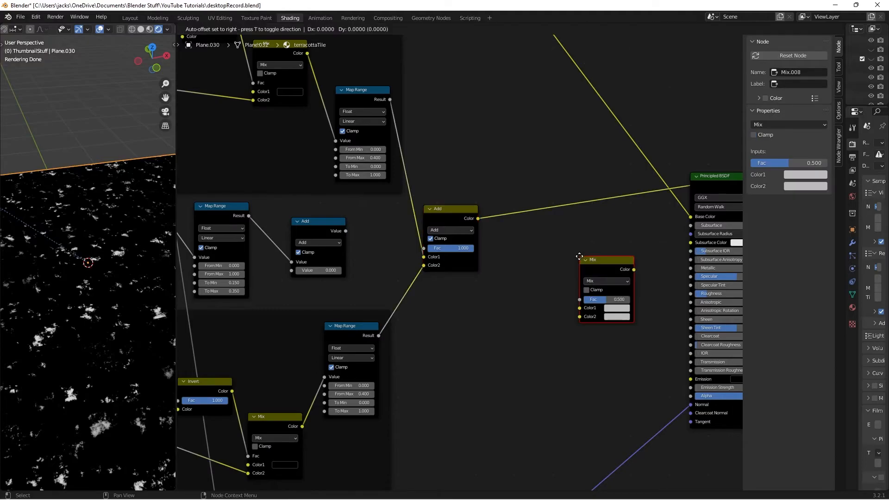
{"action": "left_click", "coordinate": [515, 233]}
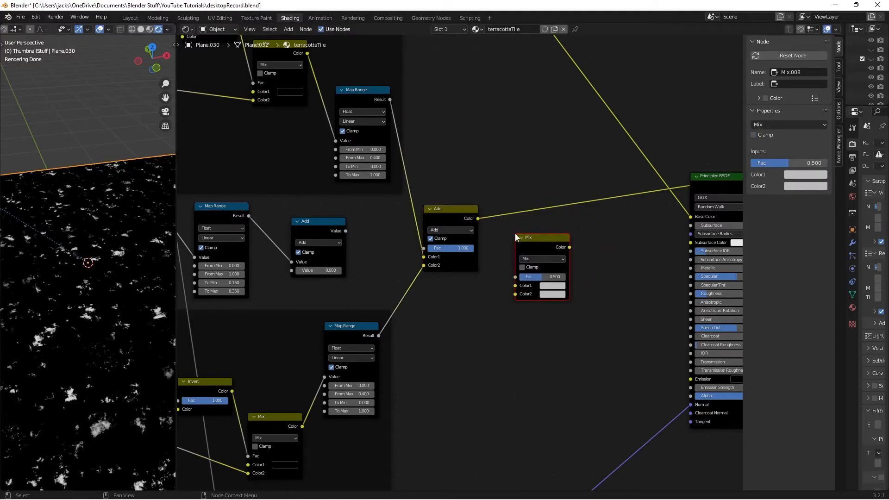
{"action": "left_click", "coordinate": [480, 220]}
{"action": "left_click_drag", "start_coordinate": [478, 218], "coordinate": [515, 285]}
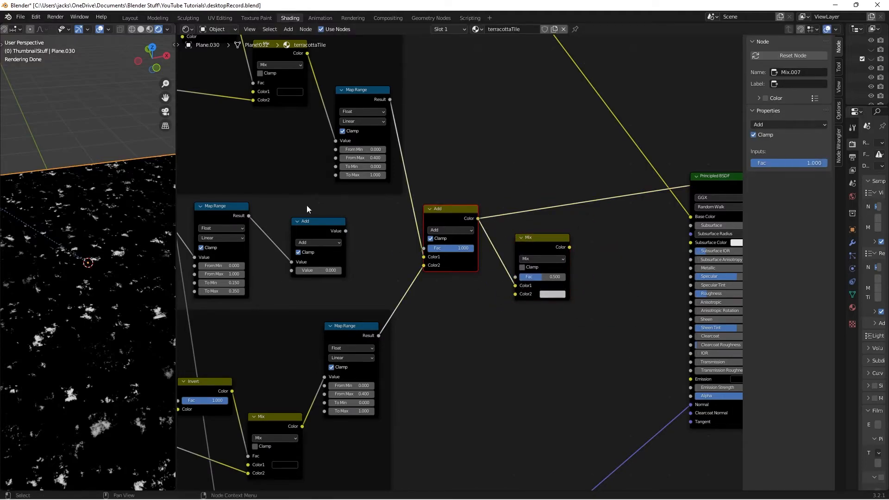
{"action": "left_click_drag", "start_coordinate": [346, 231], "coordinate": [518, 294]}
Set the new Mix node to Add with Clamp on and Fac at 1, preview it on the plane, and save the file
{"action": "left_click", "coordinate": [542, 259]}
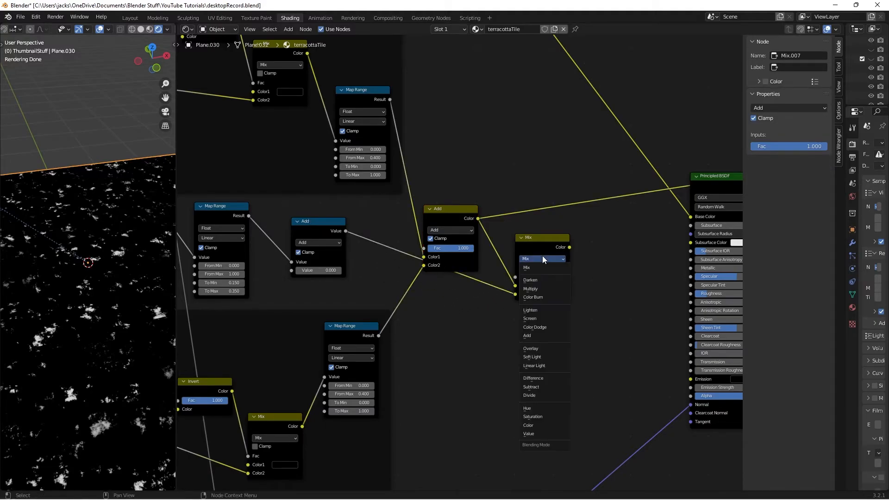
{"action": "left_click", "coordinate": [542, 334]}
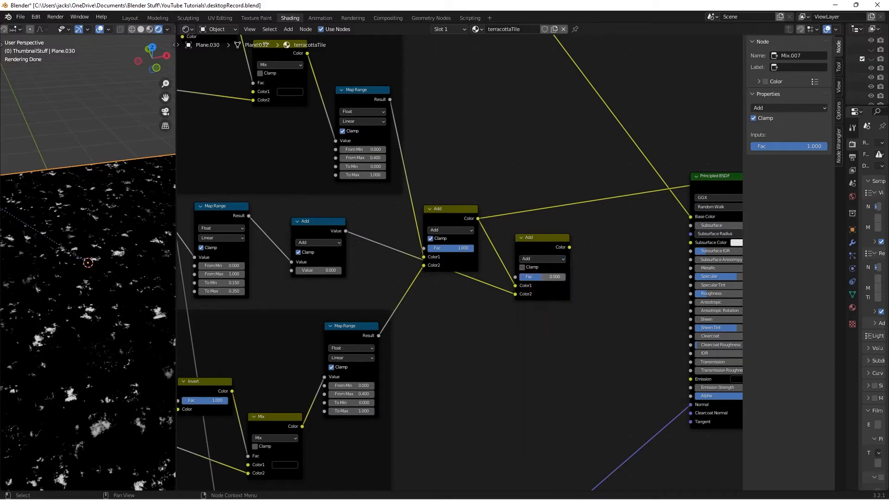
{"action": "left_click", "coordinate": [542, 246], "text": "ctrl+shift"}
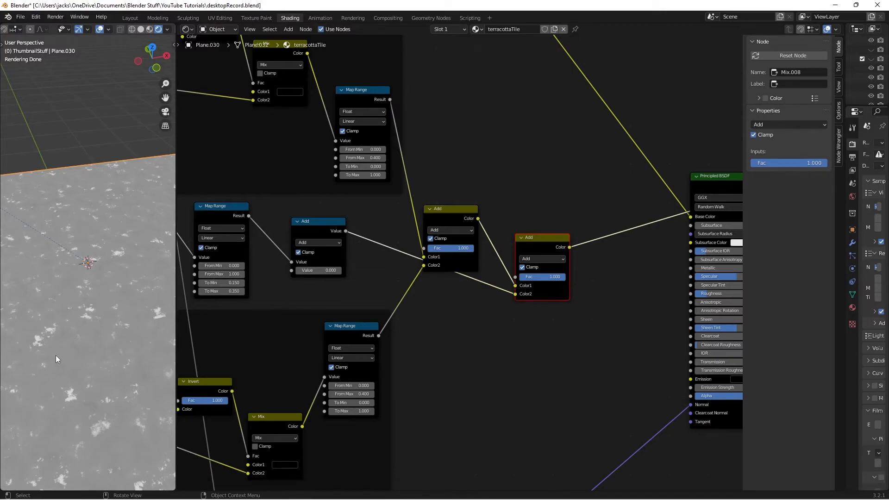
{"action": "left_click_drag", "start_coordinate": [451, 215], "coordinate": [456, 197]}
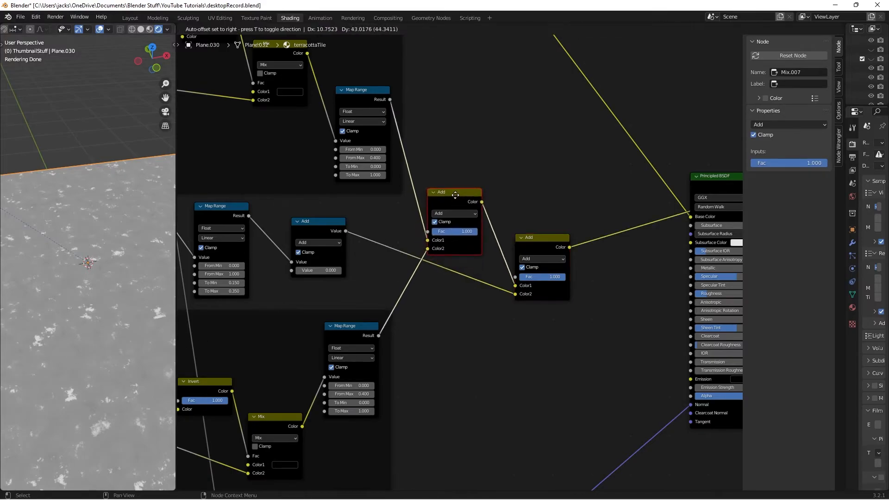
{"action": "key", "text": "ctrl+s"}
Connect the final Add node's Color to the Principled BSDF's Roughness, preview the full material on the plane, and save
{"action": "middle_click_drag", "start_coordinate": [517, 179], "coordinate": [459, 177]}
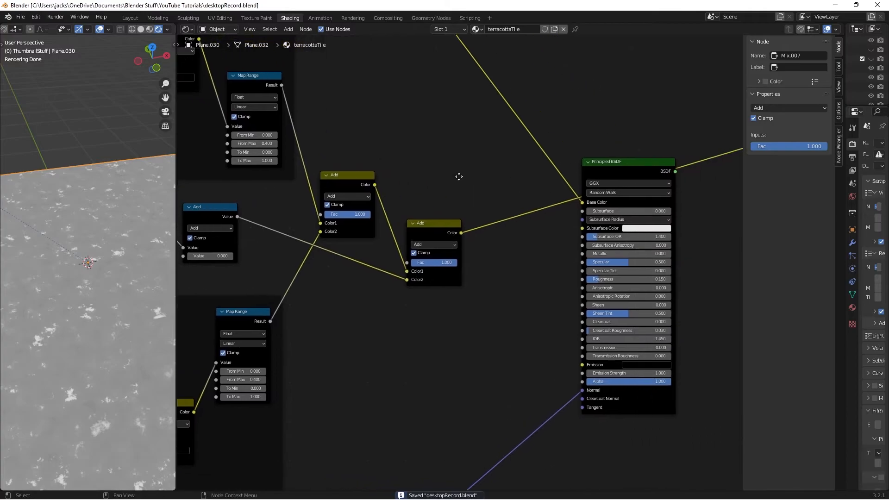
{"action": "left_click_drag", "start_coordinate": [461, 233], "coordinate": [582, 279]}
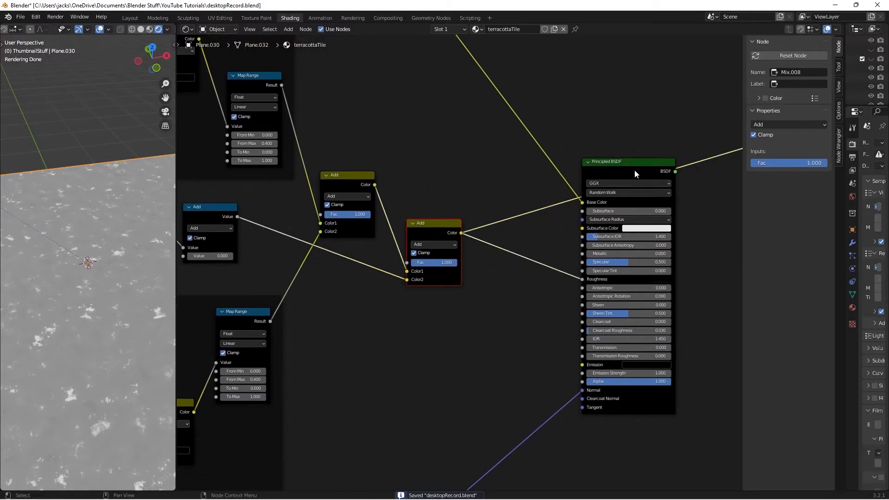
{"action": "left_click", "coordinate": [630, 173]}
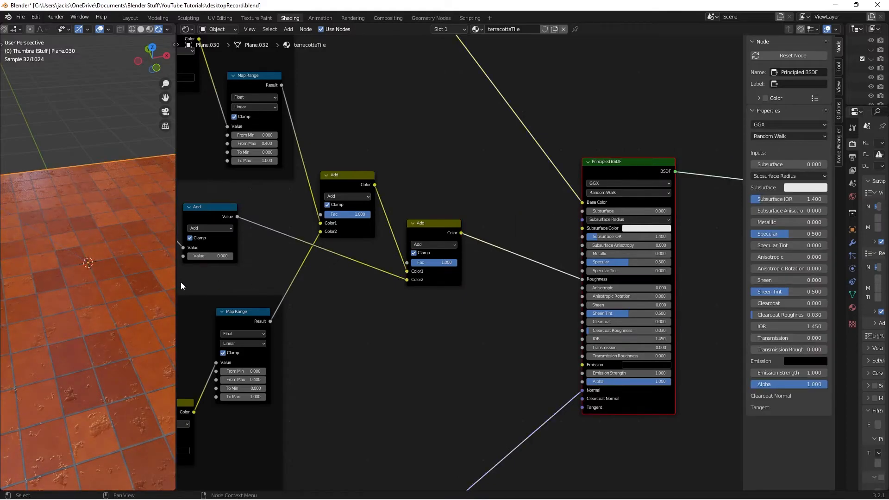
{"action": "key", "text": "ctrl+s"}
Duplicate the clamped Math Add node and insert the copy between the final color Add node and the Principled BSDF's Roughness
{"action": "left_click_drag", "start_coordinate": [440, 221], "coordinate": [433, 238]}
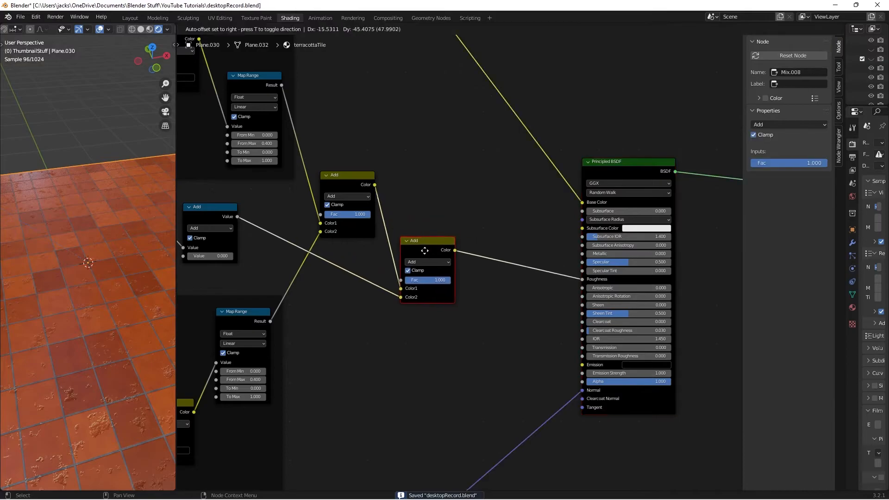
{"action": "left_click", "coordinate": [222, 213]}
{"action": "key", "text": "shift+d"}
{"action": "left_click", "coordinate": [524, 251]}
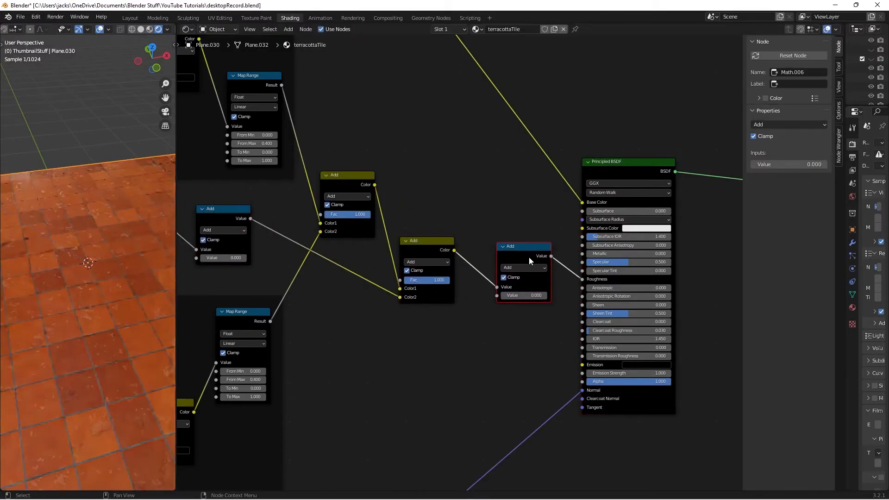
Test higher and lower second Values on the duplicated Math Add node, return it to 0, and save the file
{"action": "left_click_drag", "start_coordinate": [547, 298], "coordinate": [574, 297]}
{"action": "left_click", "coordinate": [503, 295]}
{"action": "left_click", "coordinate": [503, 295]}
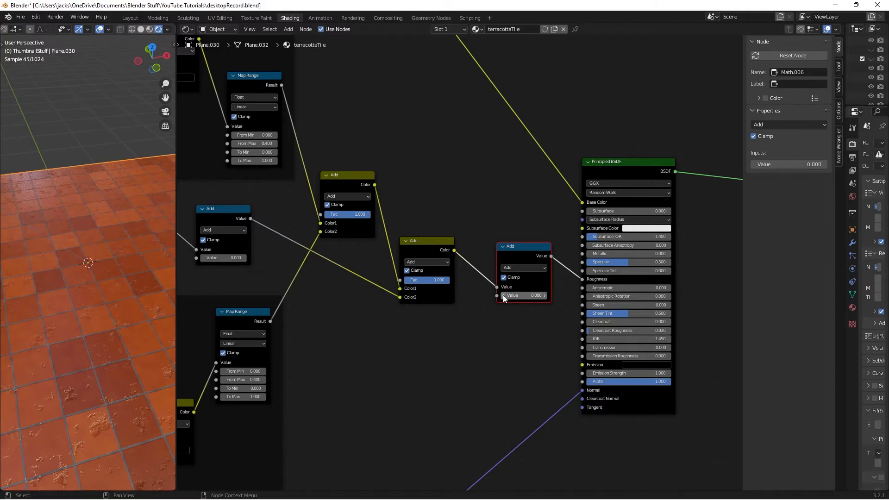
{"action": "key", "text": "ctrl+s"}
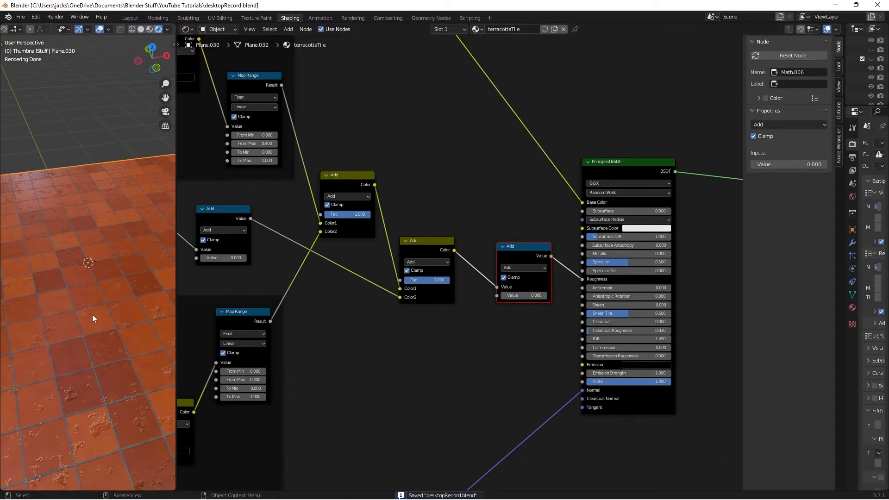
Move the last Bump node and its Less Than node closer to the Principled BSDF
{"action": "middle_click_drag", "start_coordinate": [498, 357], "coordinate": [409, 209]}
{"action": "scroll", "coordinate": [401, 304], "scroll_direction": "down", "scroll_amount": 2}
{"action": "scroll", "coordinate": [401, 304], "scroll_direction": "down", "scroll_amount": 1}
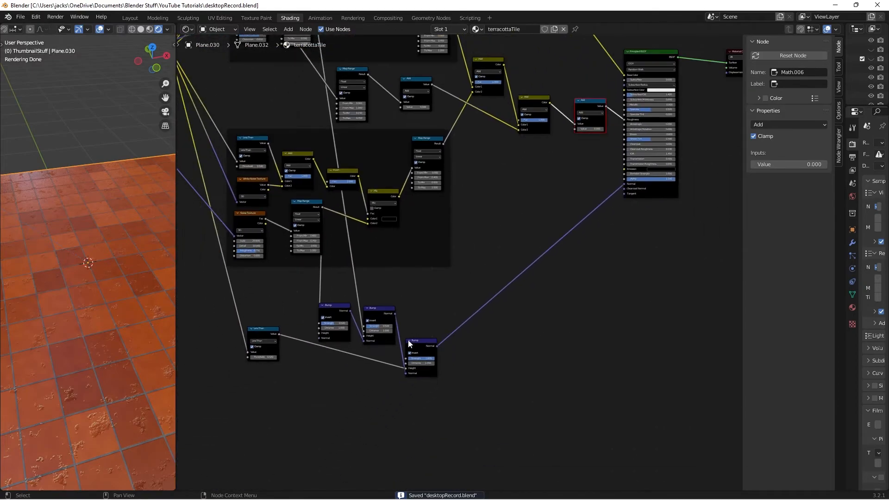
{"action": "left_click_drag", "start_coordinate": [415, 347], "coordinate": [546, 303]}
{"action": "left_click_drag", "start_coordinate": [273, 335], "coordinate": [495, 366]}
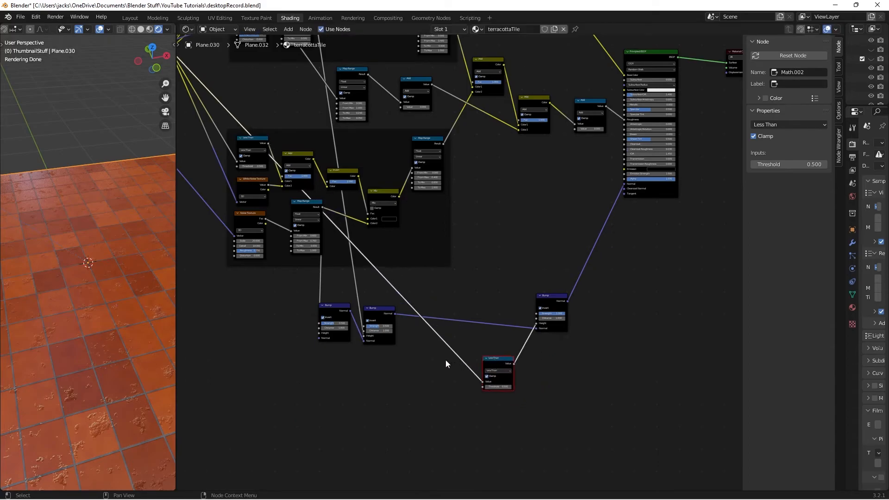
Reroute the Less Than node's input link around below the other nodes, and shift the two remaining Bump nodes toward the last one
{"action": "left_click", "coordinate": [407, 376]}
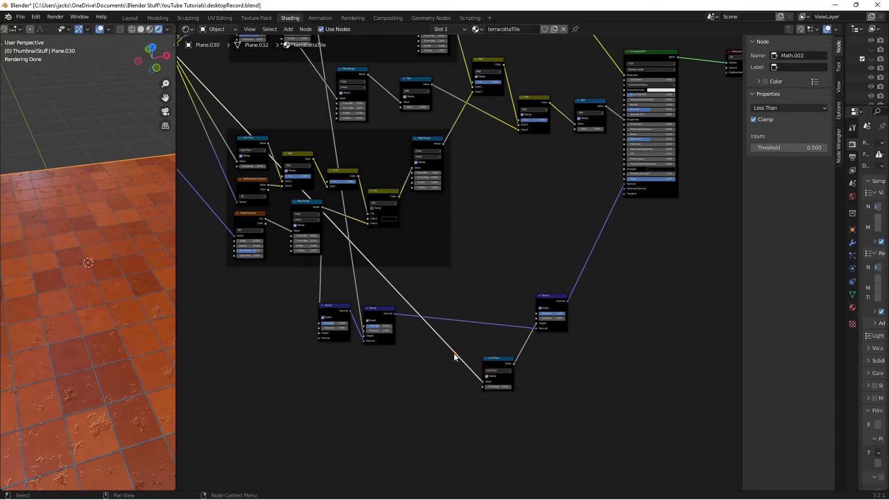
{"action": "left_click_drag", "start_coordinate": [456, 352], "coordinate": [199, 457]}
{"action": "left_click", "coordinate": [309, 397]}
{"action": "left_click_drag", "start_coordinate": [370, 306], "coordinate": [473, 290]}
{"action": "left_click_drag", "start_coordinate": [337, 307], "coordinate": [393, 291]}
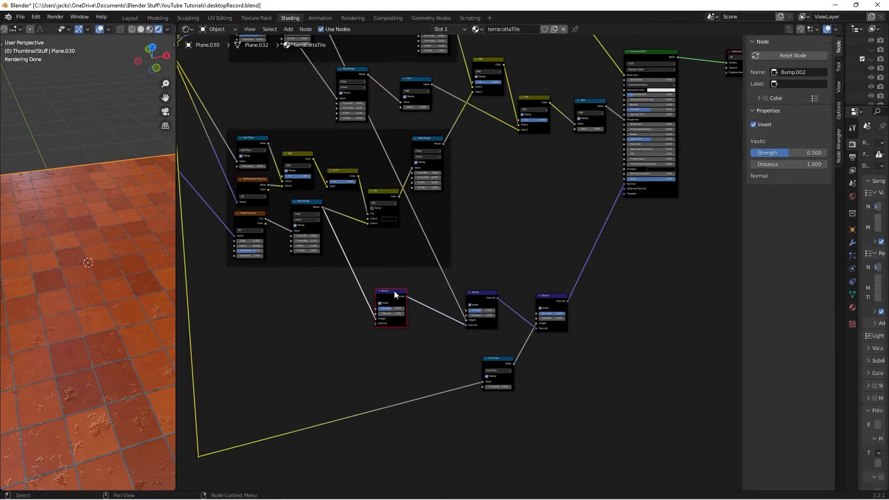
Add a Noise Texture below the lower speckle frame and connect the Mapping node's Vector to its Vector input
{"action": "key", "text": "shift+a"}
{"action": "left_click", "coordinate": [393, 291]}
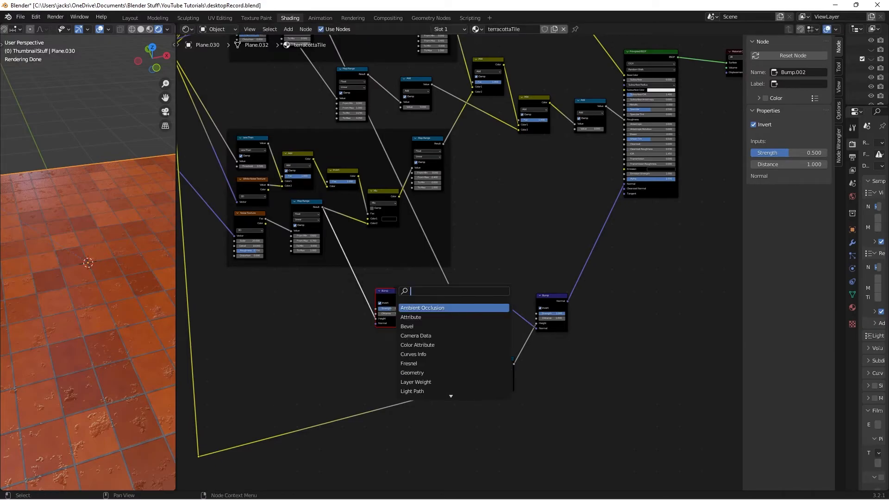
{"action": "type", "text": "noise"}
{"action": "key", "text": "Down"}
{"action": "key", "text": "Return"}
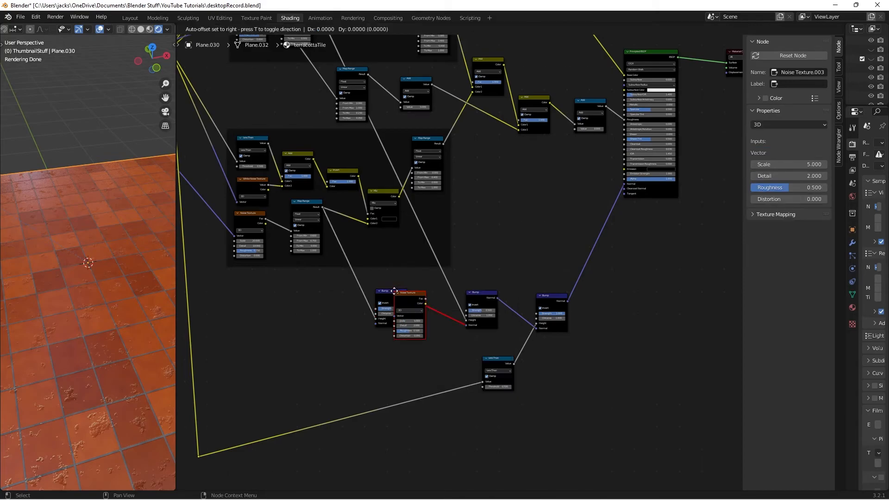
{"action": "left_click", "coordinate": [228, 321]}
{"action": "key", "text": "Home"}
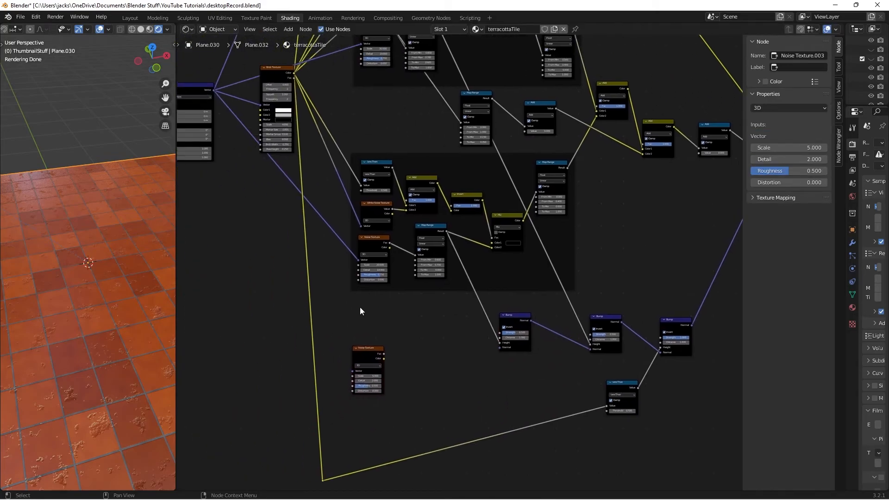
{"action": "left_click_drag", "start_coordinate": [248, 113], "coordinate": [369, 356]}
{"action": "left_click", "coordinate": [375, 348]}
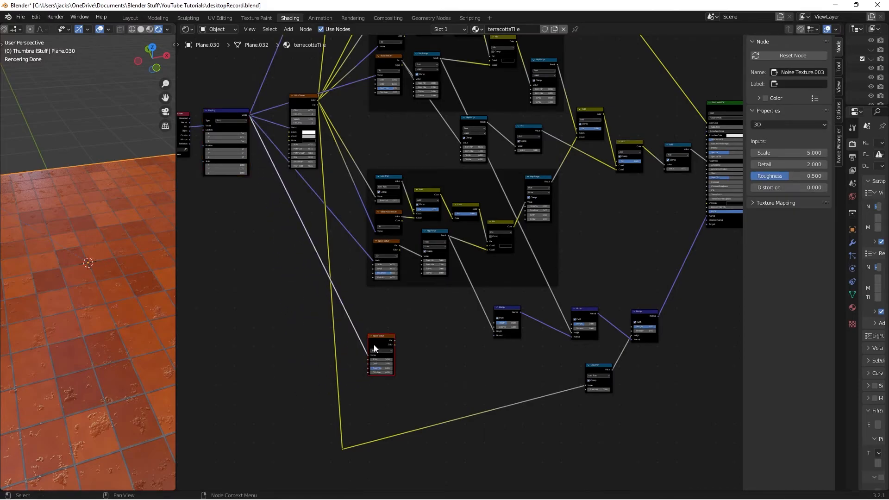
Set the new Noise Texture's Scale to 20 and Detail to 10
{"action": "middle_click_drag", "start_coordinate": [296, 429], "coordinate": [374, 338]}
{"action": "scroll", "coordinate": [453, 255], "scroll_direction": "up", "scroll_amount": 15}
{"action": "middle_click_drag", "start_coordinate": [529, 246], "coordinate": [480, 273]}
{"action": "left_click", "coordinate": [417, 309]}
{"action": "type", "text": "20"}
{"action": "key", "text": "Return"}
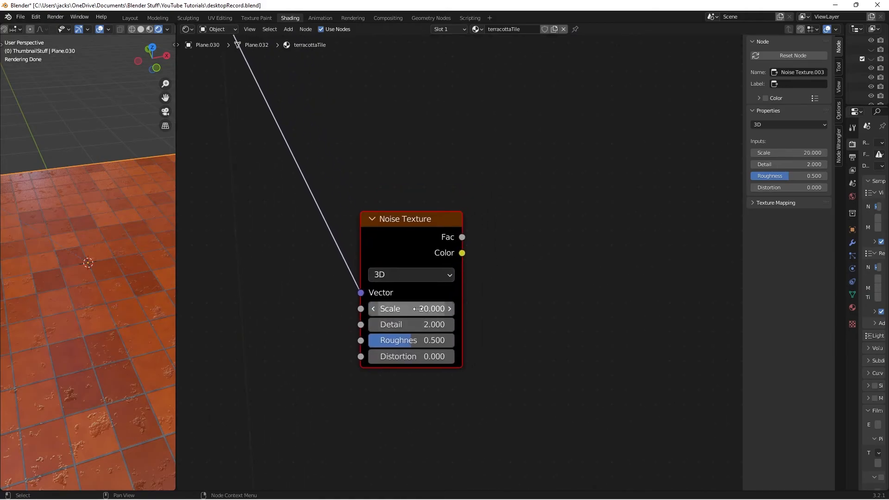
{"action": "left_click", "coordinate": [408, 325]}
{"action": "type", "text": "10"}
{"action": "key", "text": "Return"}
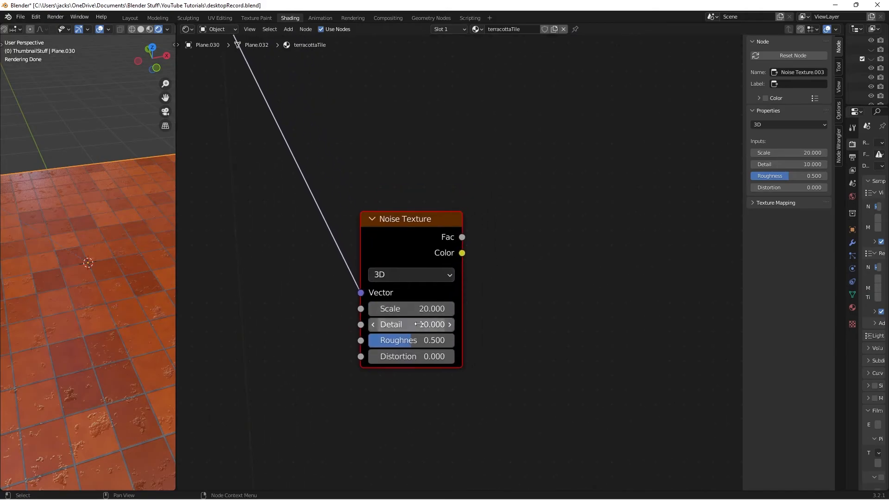
Preview the new Noise Texture on the plane, set its Roughness to 0.75, and save the file
{"action": "left_click", "coordinate": [429, 226], "text": "ctrl+shift"}
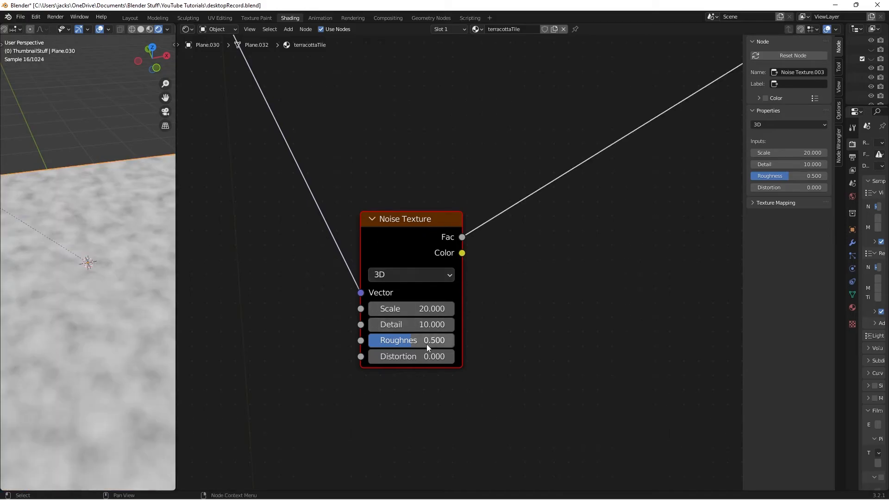
{"action": "left_click", "coordinate": [427, 344]}
{"action": "type", "text": ".75"}
{"action": "key", "text": "Return"}
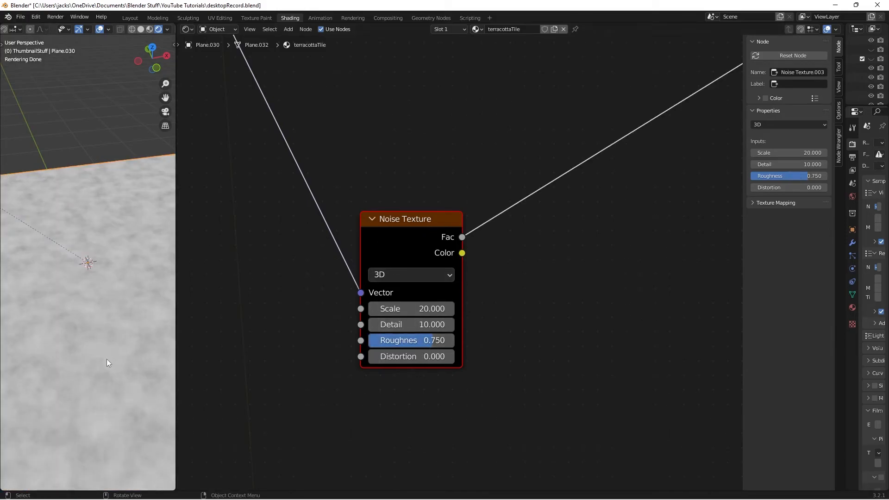
{"action": "key", "text": "ctrl+s"}
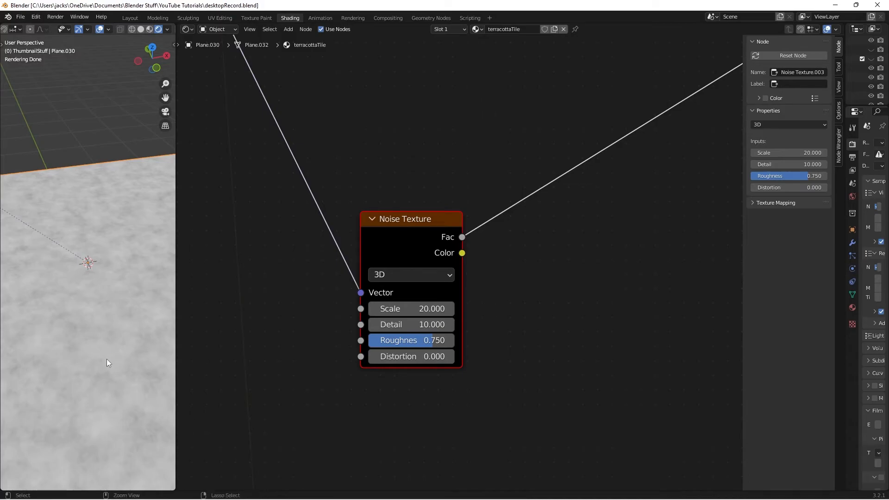
Add a MixRGB node beside the new Noise Texture and connect the noise's Fac to its Color1
{"action": "scroll", "coordinate": [375, 198], "scroll_direction": "down", "scroll_amount": 2}
{"action": "scroll", "coordinate": [374, 199], "scroll_direction": "down", "scroll_amount": 2}
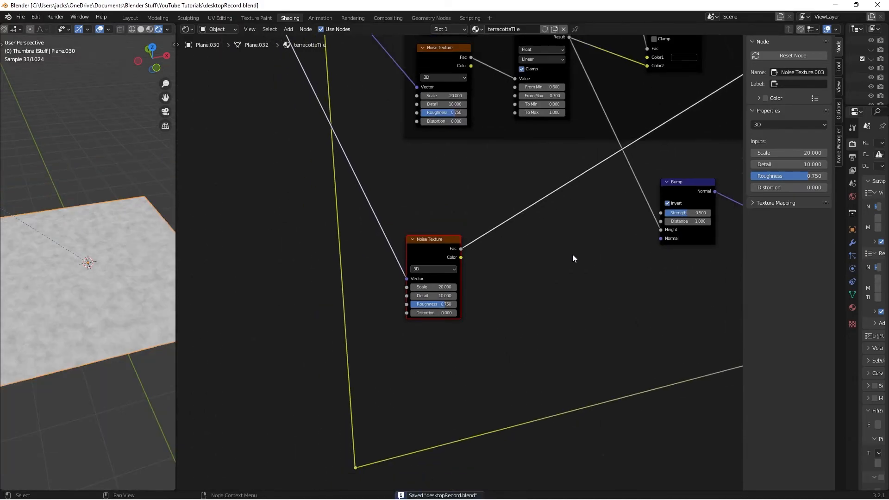
{"action": "middle_click_drag", "start_coordinate": [551, 266], "coordinate": [471, 286]}
{"action": "key", "text": "shift+a"}
{"action": "left_click", "coordinate": [471, 285]}
{"action": "type", "text": "mix"}
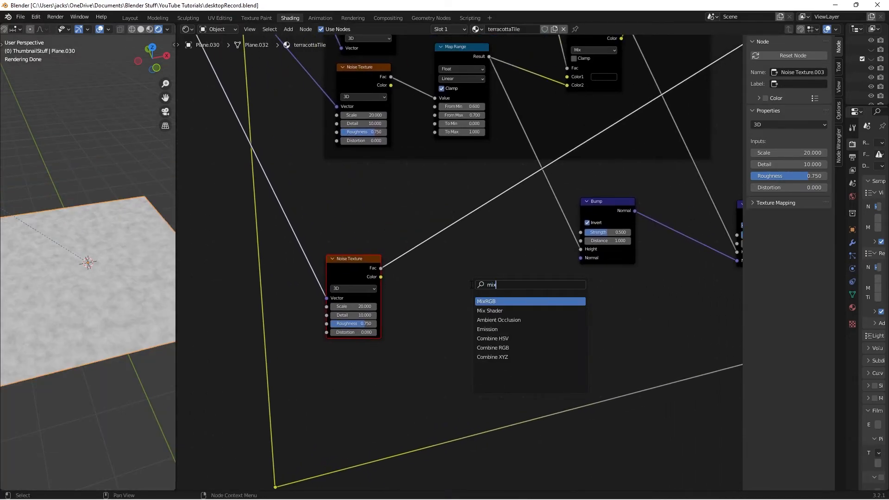
{"action": "key", "text": "Return"}
{"action": "left_click", "coordinate": [470, 285]}
{"action": "left_click_drag", "start_coordinate": [380, 269], "coordinate": [540, 349]}
Set the new Mix node's Color2 to black with Clamp enabled, and reposition the node slightly
{"action": "left_click", "coordinate": [538, 346]}
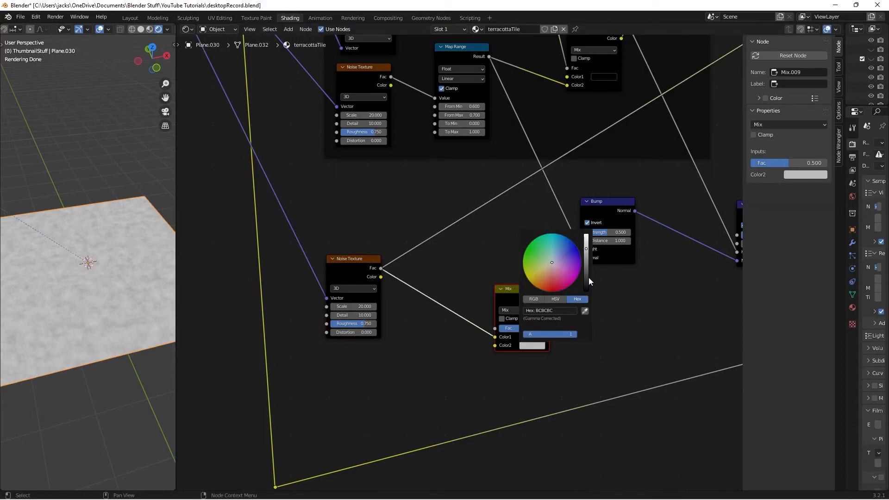
{"action": "left_click_drag", "start_coordinate": [587, 279], "coordinate": [589, 295]}
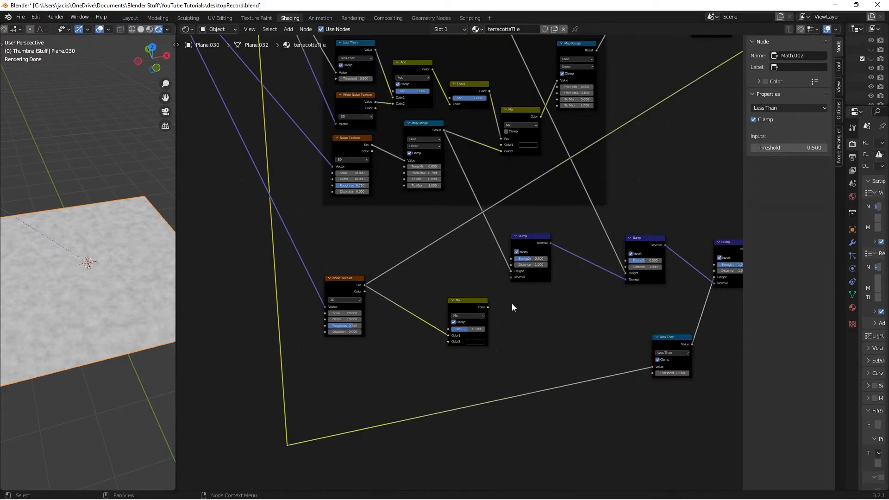
{"action": "left_click_drag", "start_coordinate": [468, 302], "coordinate": [473, 312]}
Connect the combined speckle Add node's Color to the new Mix node's Fac, previewing both nodes on the plane
{"action": "scroll", "coordinate": [521, 211], "scroll_direction": "down", "scroll_amount": 3}
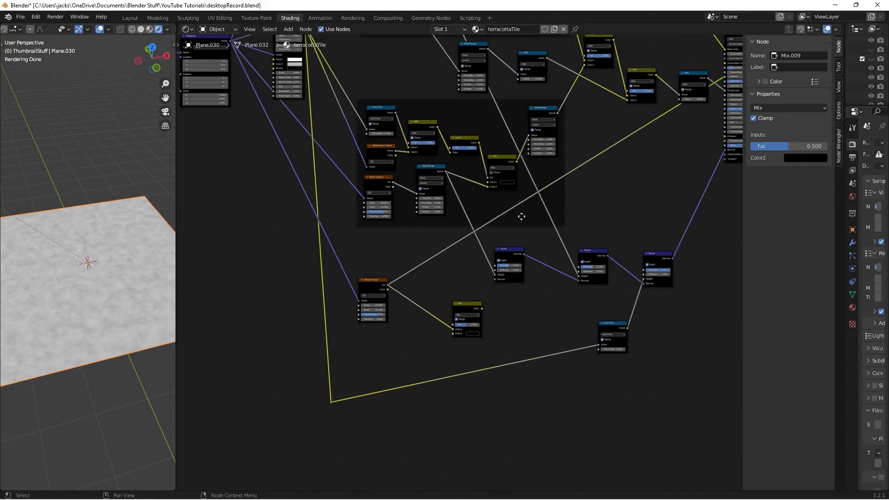
{"action": "left_click", "coordinate": [570, 96]}
{"action": "left_click", "coordinate": [566, 99], "text": "ctrl+shift"}
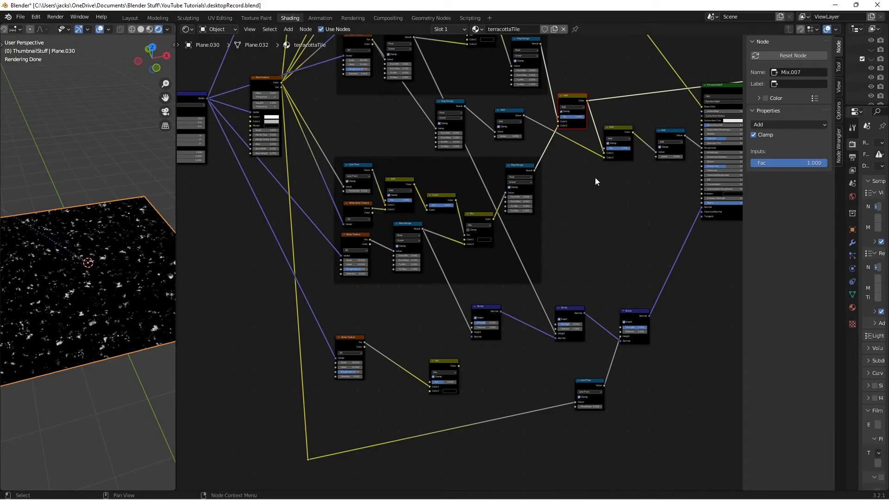
{"action": "middle_click_drag", "start_coordinate": [579, 119], "coordinate": [575, 155]}
{"action": "left_click_drag", "start_coordinate": [582, 137], "coordinate": [426, 421]}
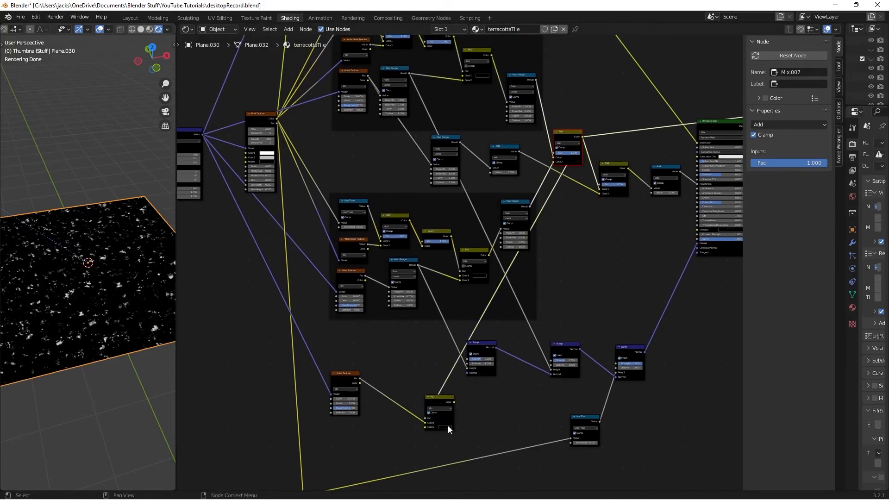
{"action": "left_click", "coordinate": [436, 399], "text": "ctrl+shift"}
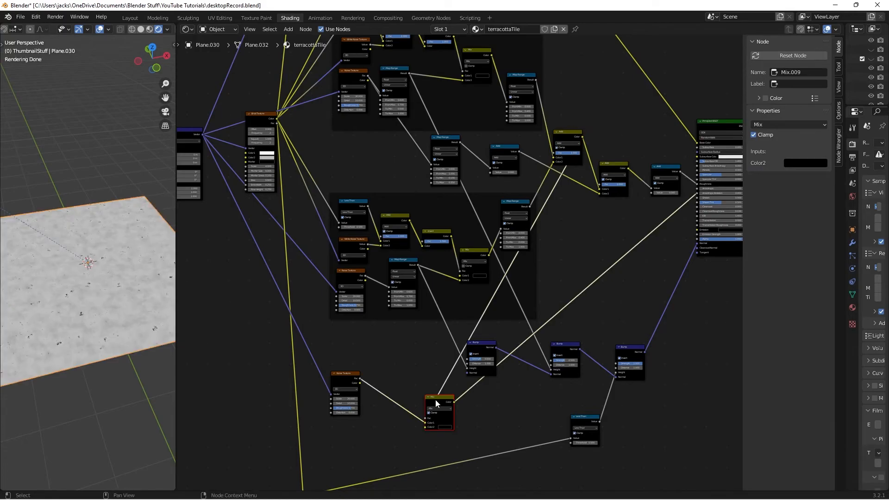
Add a Math node set to Add on the link between the combined speckle Add node and the new Mix node's Fac
{"action": "scroll", "coordinate": [435, 400], "scroll_direction": "up", "scroll_amount": 5}
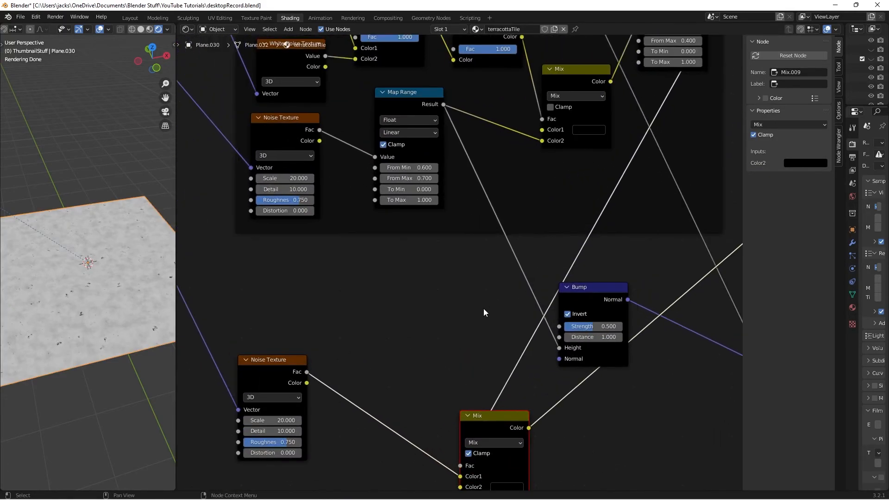
{"action": "key", "text": "shift+a"}
{"action": "left_click", "coordinate": [516, 316]}
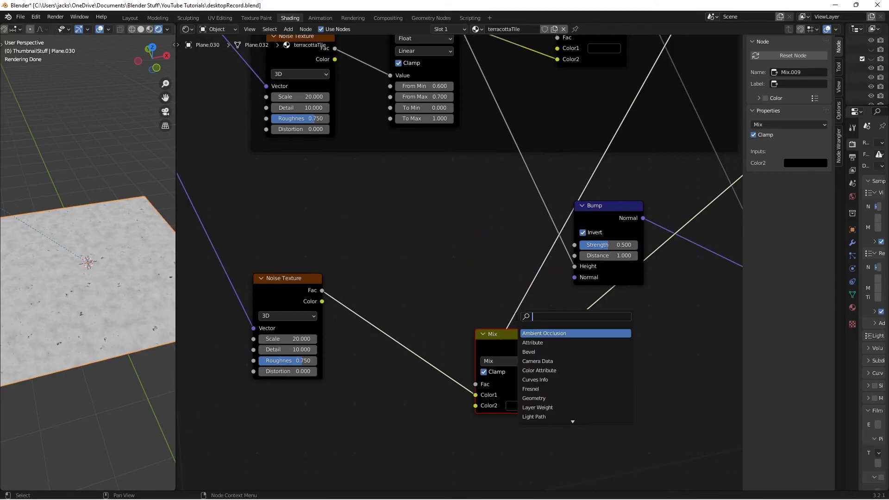
{"action": "type", "text": "add"}
{"action": "key", "text": "Return"}
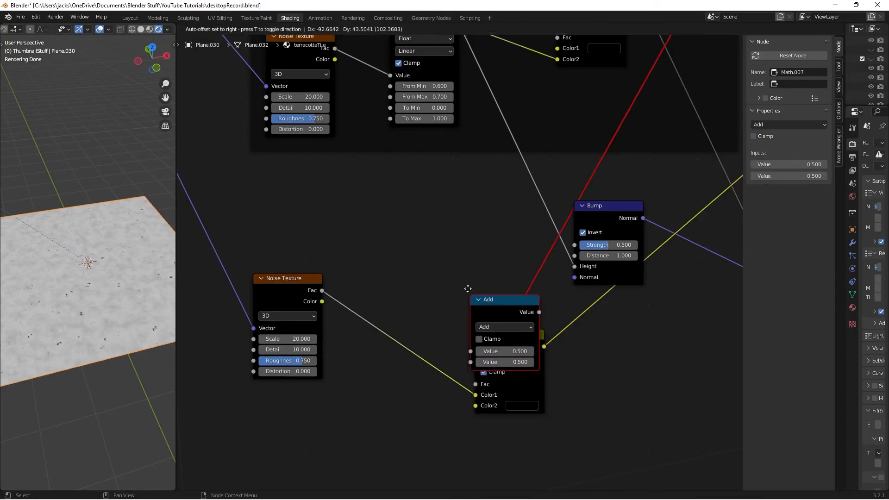
{"action": "left_click", "coordinate": [476, 252]}
{"action": "scroll", "coordinate": [579, 293], "scroll_direction": "down", "scroll_amount": 6}
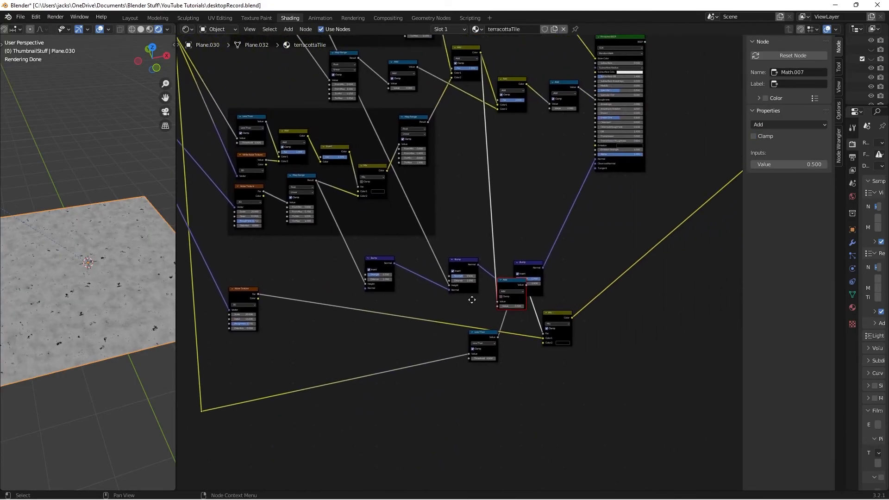
Move the new Math node and the Mix node back beside the separate Noise Texture, ahead of the Bump chain
{"action": "left_click_drag", "start_coordinate": [512, 285], "coordinate": [577, 265]}
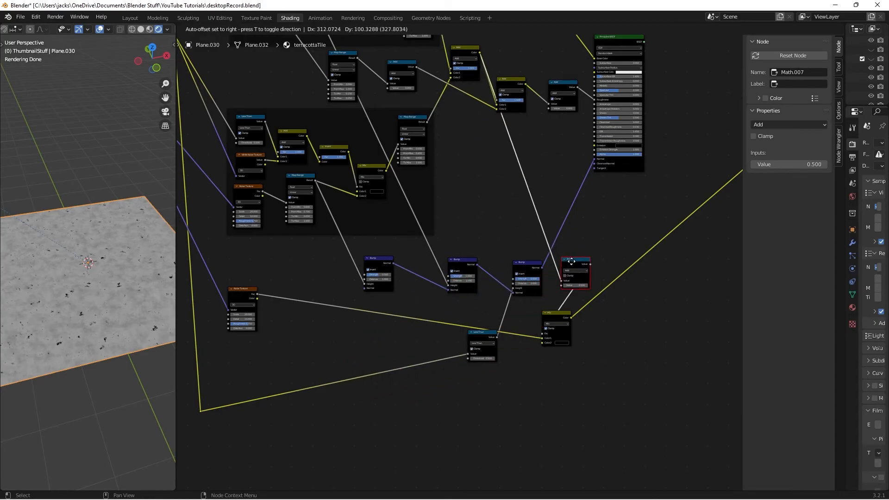
{"action": "left_click_drag", "start_coordinate": [554, 324], "coordinate": [628, 324]}
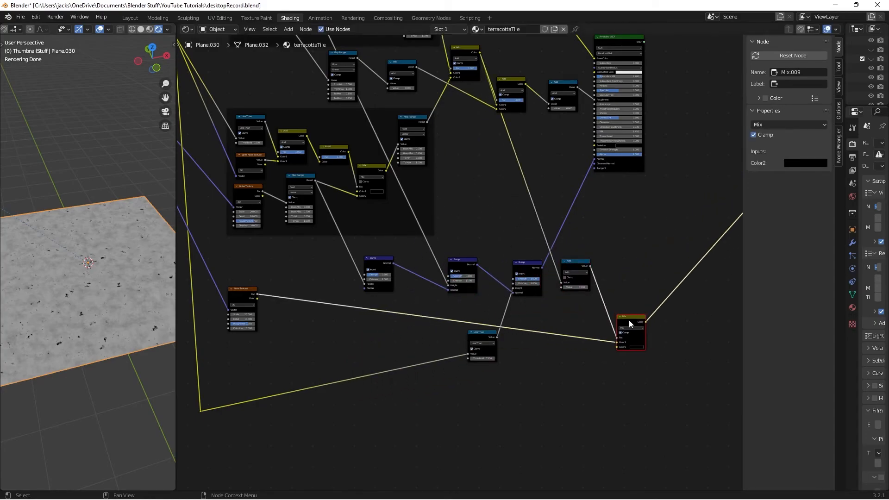
{"action": "middle_click_drag", "start_coordinate": [632, 270], "coordinate": [585, 276]}
{"action": "scroll", "coordinate": [584, 277], "scroll_direction": "down", "scroll_amount": 1}
{"action": "left_click_drag", "start_coordinate": [508, 274], "coordinate": [311, 276]}
{"action": "left_click_drag", "start_coordinate": [546, 317], "coordinate": [281, 312]}
{"action": "middle_click_drag", "start_coordinate": [344, 313], "coordinate": [469, 317]}
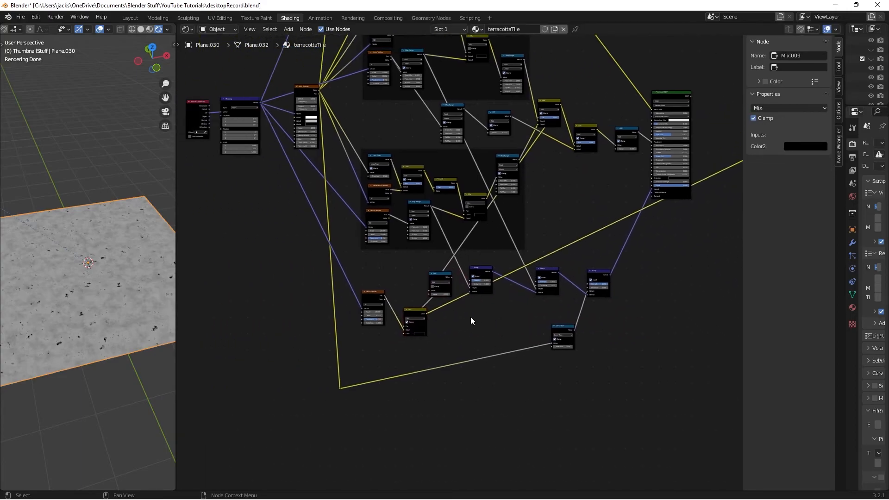
Set the new Math node to Greater Than with Threshold 0.1, and tidy the positions of it and the Mix node
{"action": "scroll", "coordinate": [465, 316], "scroll_direction": "up", "scroll_amount": 4}
{"action": "left_click", "coordinate": [449, 274]}
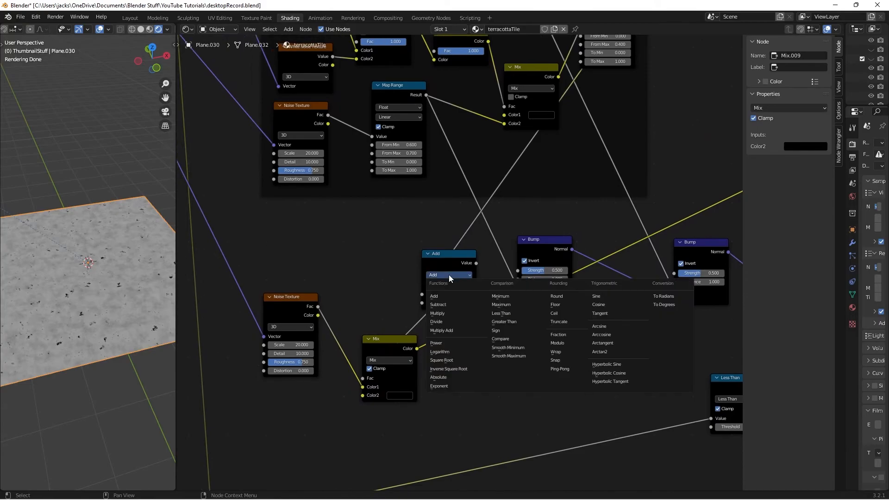
{"action": "left_click", "coordinate": [515, 321]}
{"action": "scroll", "coordinate": [479, 327], "scroll_direction": "up", "scroll_amount": 2}
{"action": "left_click", "coordinate": [530, 306]}
{"action": "type", "text": "0.1"}
{"action": "key", "text": "Return"}
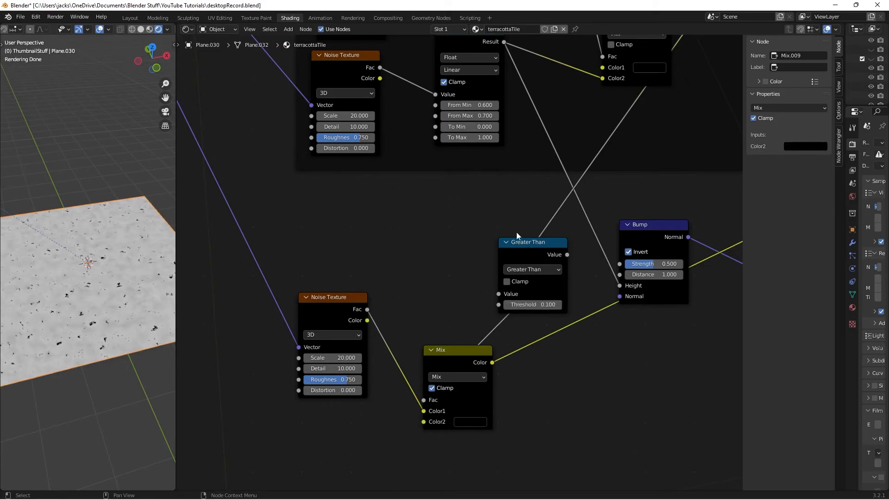
{"action": "left_click_drag", "start_coordinate": [529, 245], "coordinate": [418, 223]}
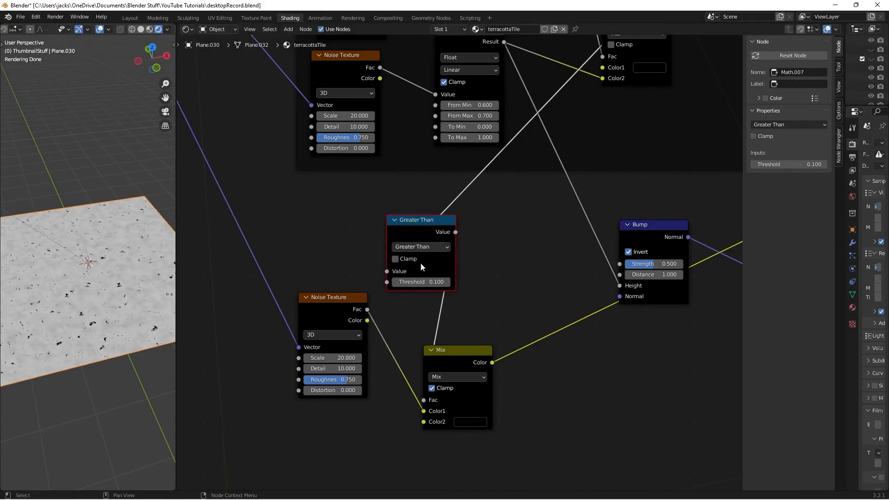
{"action": "left_click_drag", "start_coordinate": [479, 369], "coordinate": [456, 366]}
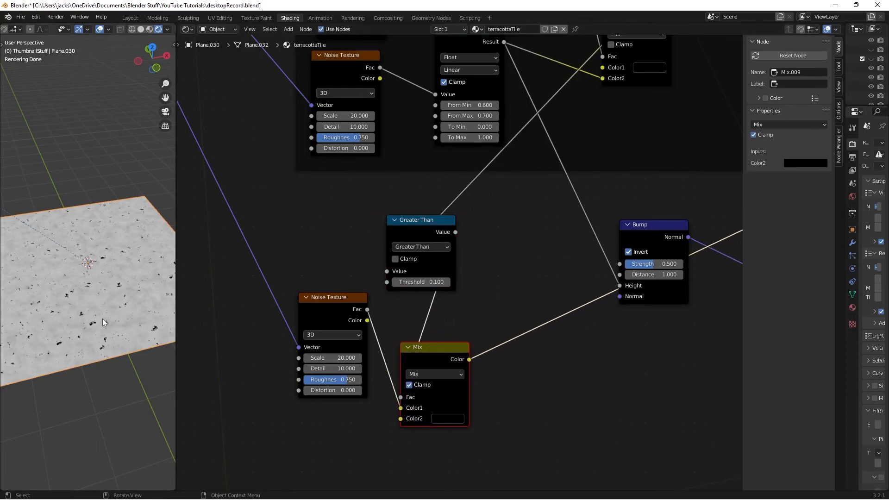
Add a Bump node before the existing Bump chain and connect the masked noise Mix node's Color to its Height
{"action": "scroll", "coordinate": [312, 319], "scroll_direction": "down", "scroll_amount": 1}
{"action": "middle_click_drag", "start_coordinate": [510, 318], "coordinate": [447, 296]}
{"action": "key", "text": "shift+a"}
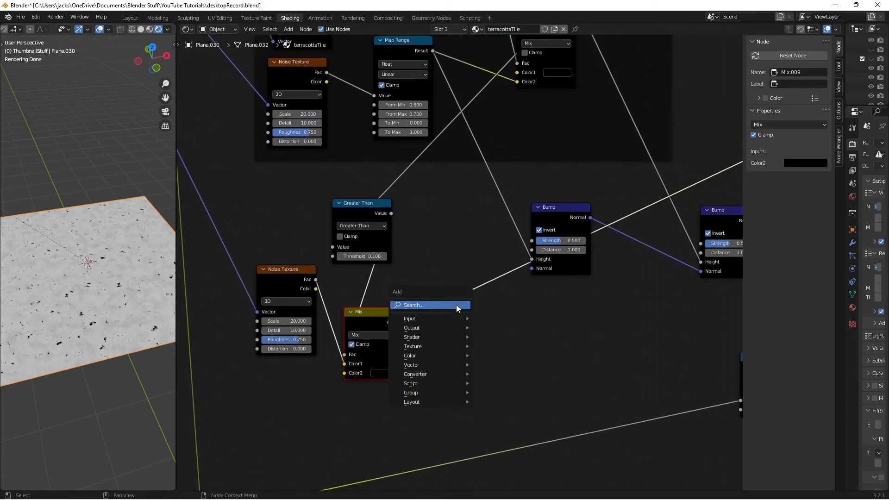
{"action": "left_click", "coordinate": [456, 305]}
{"action": "type", "text": "bump"}
{"action": "key", "text": "Return"}
{"action": "left_click", "coordinate": [458, 294]}
{"action": "left_click_drag", "start_coordinate": [404, 323], "coordinate": [459, 356]}
Set the new Bump node's Strength to 0.05 and position it between the Greater Than node and the existing Bump chain
{"action": "left_click", "coordinate": [480, 335]}
{"action": "type", "text": ".0"}
{"action": "key", "text": "Return"}
{"action": "left_click_drag", "start_coordinate": [483, 306], "coordinate": [451, 225]}
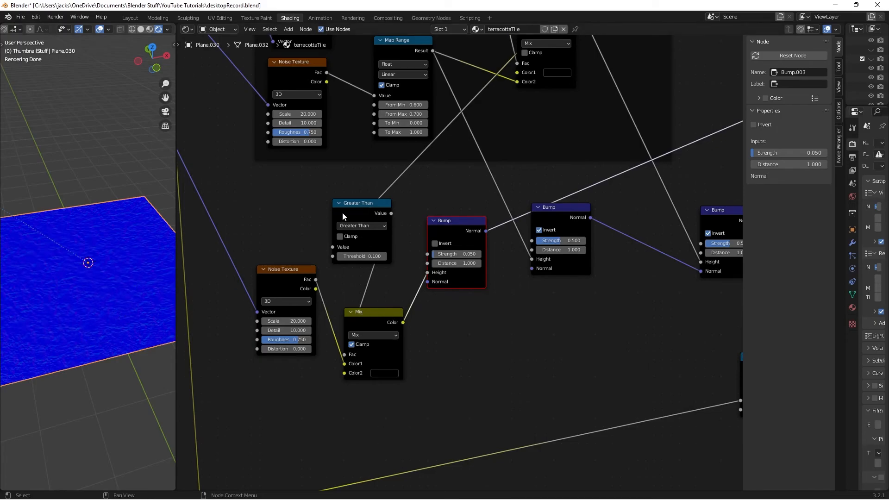
Enable Clamp on the Greater Than node and connect the new Bump's Normal to the neighboring Bump's Normal input
{"action": "left_click", "coordinate": [340, 236]}
{"action": "left_click_drag", "start_coordinate": [486, 230], "coordinate": [529, 268]}
{"action": "left_click_drag", "start_coordinate": [552, 207], "coordinate": [570, 224]}
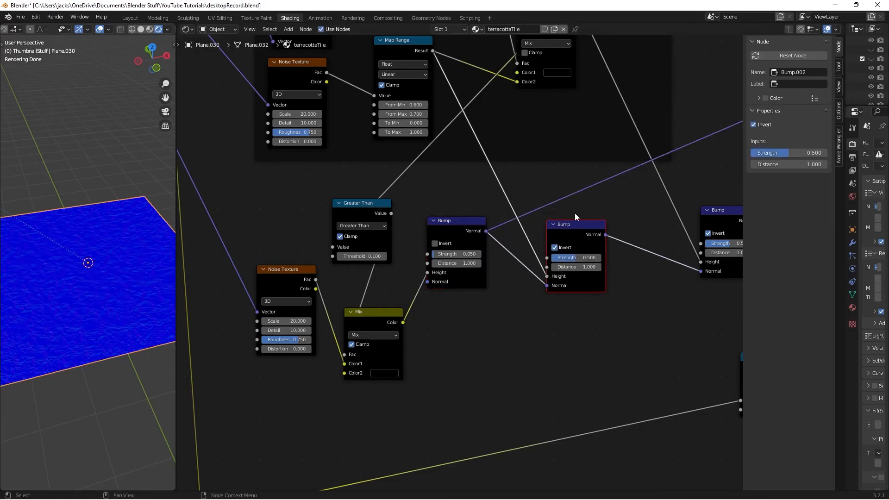
Save the file and preview the full Principled BSDF material on the plane
{"action": "scroll", "coordinate": [580, 214], "scroll_direction": "down", "scroll_amount": 7}
{"action": "key", "text": "ctrl+s"}
{"action": "scroll", "coordinate": [686, 131], "scroll_direction": "down", "scroll_amount": 2}
{"action": "middle_click_drag", "start_coordinate": [688, 129], "coordinate": [412, 329]}
{"action": "left_click", "coordinate": [504, 195], "text": "ctrl+shift"}
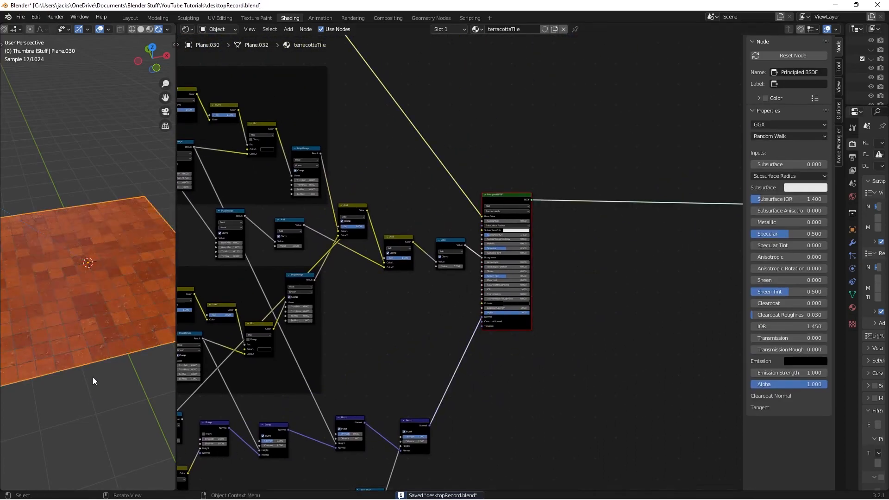
{"action": "middle_click_drag", "start_coordinate": [112, 335], "coordinate": [120, 310]}
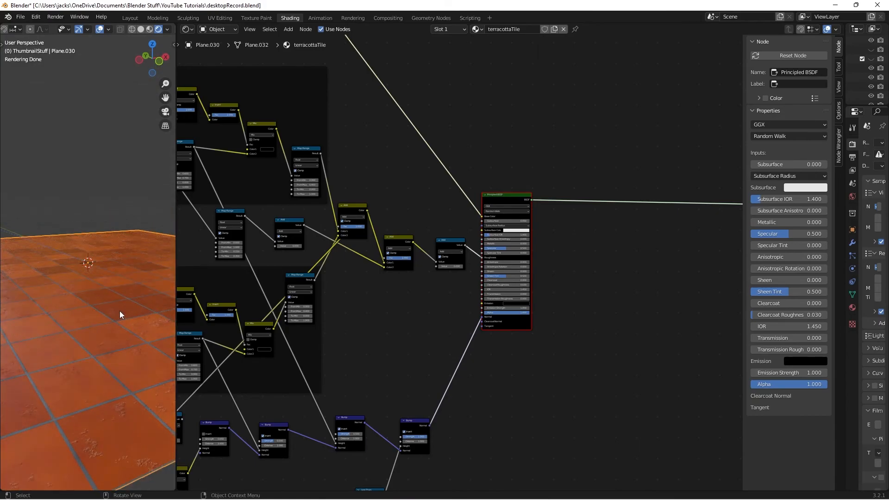
Try a Scale of 50 on the Noise Texture in the lower speckle frame
{"action": "left_click", "coordinate": [412, 422]}
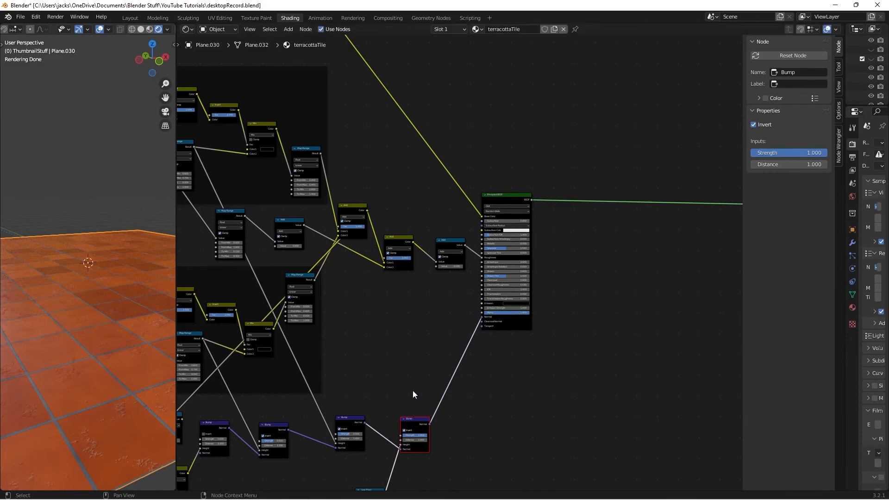
{"action": "middle_click_drag", "start_coordinate": [410, 338], "coordinate": [546, 353]}
{"action": "middle_click_drag", "start_coordinate": [296, 288], "coordinate": [335, 284]}
{"action": "scroll", "coordinate": [337, 286], "scroll_direction": "up", "scroll_amount": 6}
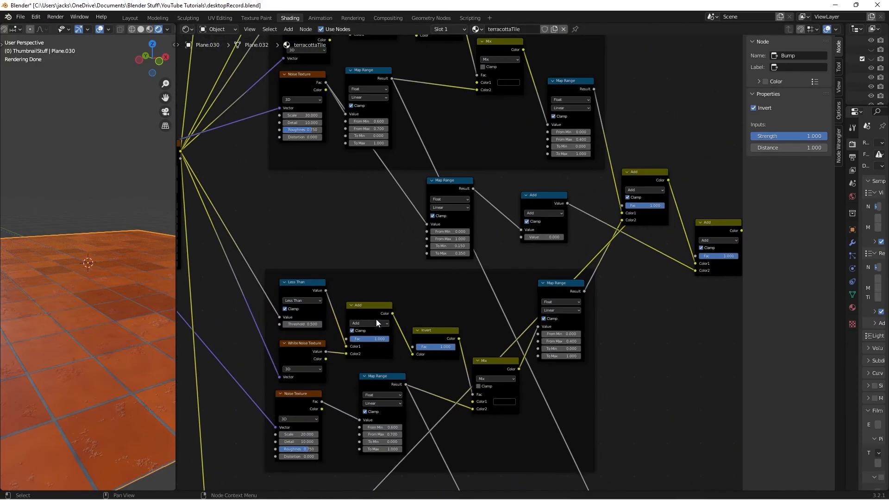
{"action": "middle_click_drag", "start_coordinate": [302, 370], "coordinate": [341, 351]}
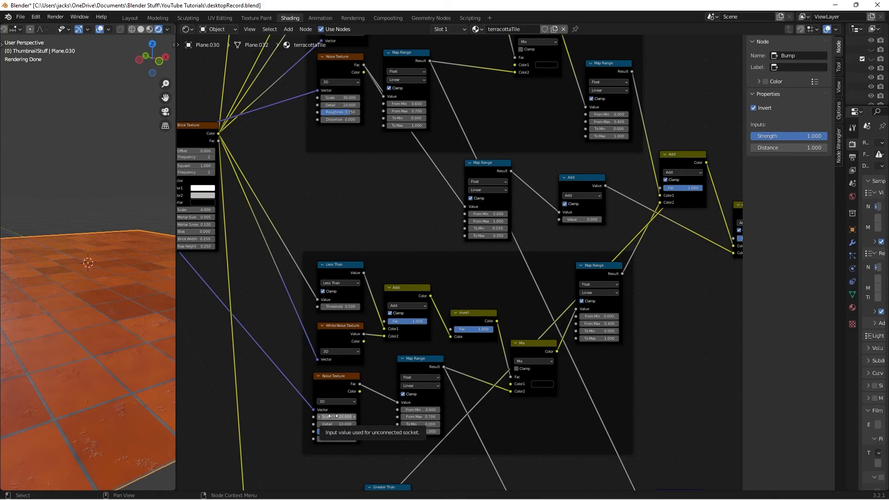
{"action": "left_click", "coordinate": [333, 416]}
{"action": "type", "text": "50"}
{"action": "key", "text": "Return"}
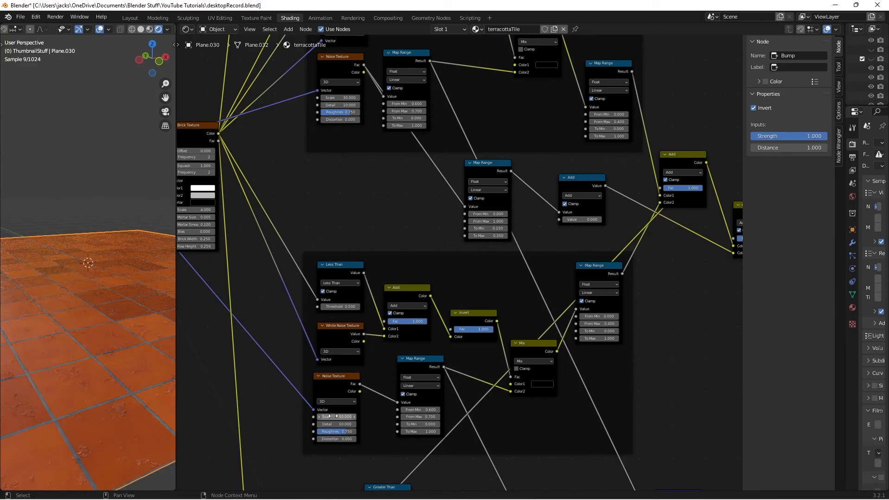
Set the Scale of the lower speckle frame's Noise Texture to 30
{"action": "left_click", "coordinate": [333, 416]}
{"action": "type", "text": "30"}
{"action": "key", "text": "Return"}
Examine the Bump chain and the Math Add node that offsets the material's overall roughness
{"action": "middle_click_drag", "start_coordinate": [592, 237], "coordinate": [398, 270]}
{"action": "scroll", "coordinate": [398, 269], "scroll_direction": "down", "scroll_amount": 3}
{"action": "middle_click_drag", "start_coordinate": [493, 277], "coordinate": [411, 289]}
{"action": "scroll", "coordinate": [410, 290], "scroll_direction": "up", "scroll_amount": 2}
{"action": "left_click_drag", "start_coordinate": [277, 230], "coordinate": [276, 230]}
{"action": "left_click_drag", "start_coordinate": [517, 264], "coordinate": [509, 261]}
{"action": "right_click", "coordinate": [509, 261]}
{"action": "left_click", "coordinate": [504, 234]}
Examine the two Hue Saturation Value nodes that adjust the tile and grout colors
{"action": "scroll", "coordinate": [416, 125], "scroll_direction": "down", "scroll_amount": 3}
{"action": "middle_click_drag", "start_coordinate": [409, 116], "coordinate": [558, 271]}
{"action": "scroll", "coordinate": [557, 269], "scroll_direction": "down", "scroll_amount": 3}
{"action": "middle_click_drag", "start_coordinate": [474, 152], "coordinate": [565, 329]}
{"action": "scroll", "coordinate": [566, 329], "scroll_direction": "up", "scroll_amount": 7}
{"action": "middle_click_drag", "start_coordinate": [500, 268], "coordinate": [479, 282]}
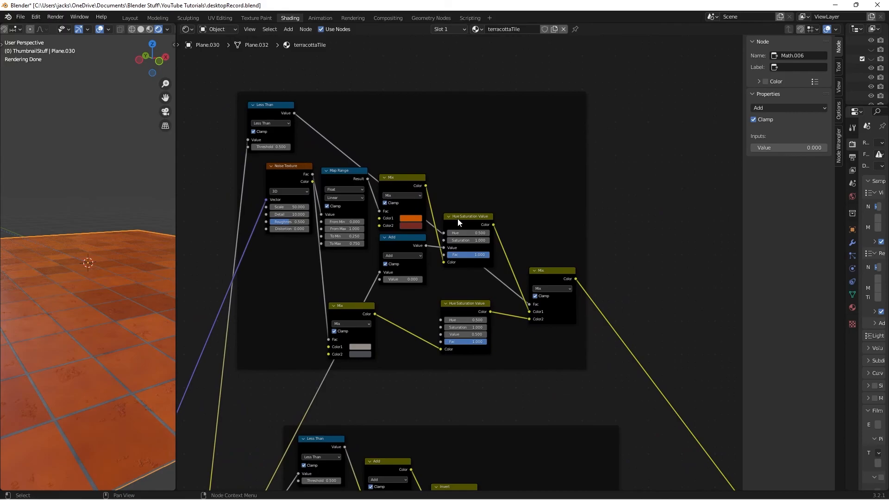
{"action": "left_click", "coordinate": [457, 219]}
{"action": "left_click", "coordinate": [449, 306]}
{"action": "scroll", "coordinate": [399, 312], "scroll_direction": "down", "scroll_amount": 2}
{"action": "middle_click_drag", "start_coordinate": [417, 343], "coordinate": [472, 196]}
Inspect the Brick Texture node's tile and mortar settings
{"action": "scroll", "coordinate": [465, 204], "scroll_direction": "down", "scroll_amount": 1}
{"action": "middle_click_drag", "start_coordinate": [304, 385], "coordinate": [389, 262]}
{"action": "left_click_drag", "start_coordinate": [385, 264], "coordinate": [374, 275]}
{"action": "scroll", "coordinate": [430, 321], "scroll_direction": "up", "scroll_amount": 1}
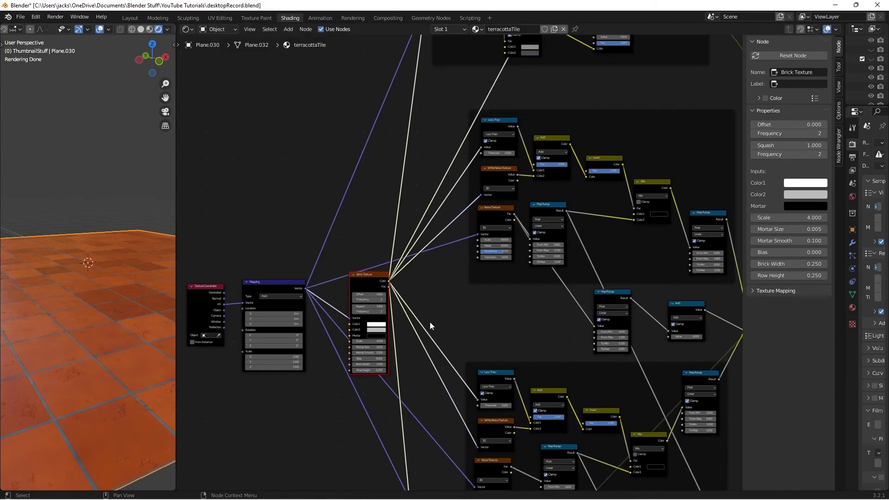
{"action": "scroll", "coordinate": [429, 321], "scroll_direction": "up", "scroll_amount": 2}
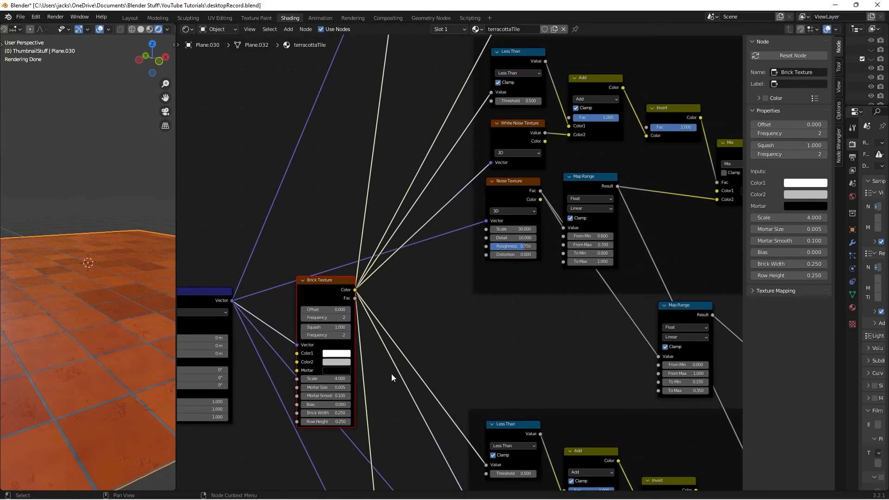
Try a Scale of 2 on the X, Y and Z axes of the Mapping node
{"action": "middle_click_drag", "start_coordinate": [393, 373], "coordinate": [554, 274]}
{"action": "scroll", "coordinate": [508, 290], "scroll_direction": "up", "scroll_amount": 1}
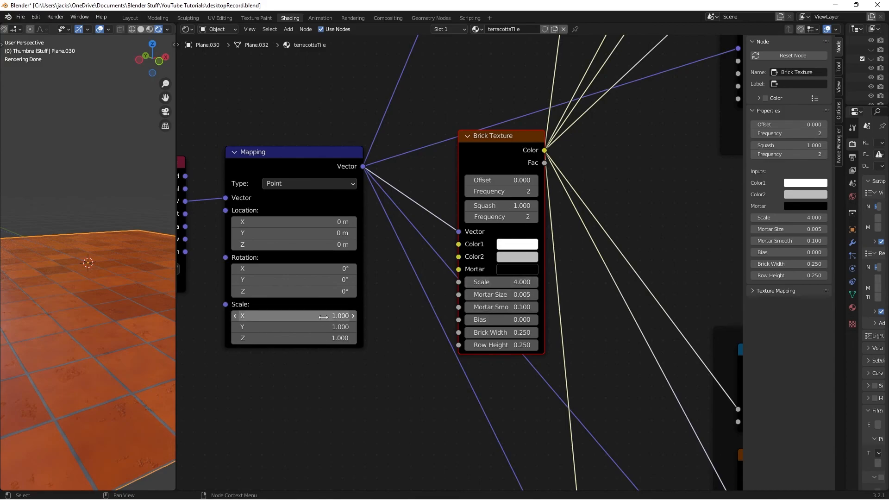
{"action": "mouse_move", "coordinate": [324, 317]}
{"action": "left_mouse_down"}
{"action": "mouse_move", "coordinate": [324, 339]}
{"action": "mouse_move", "coordinate": [325, 314]}
{"action": "left_mouse_up"}
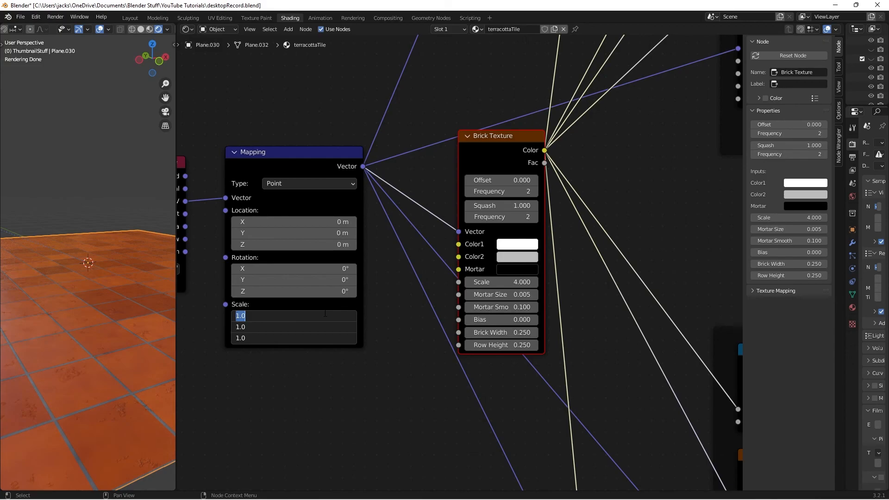
{"action": "type", "text": "2"}
{"action": "key", "text": "Return"}
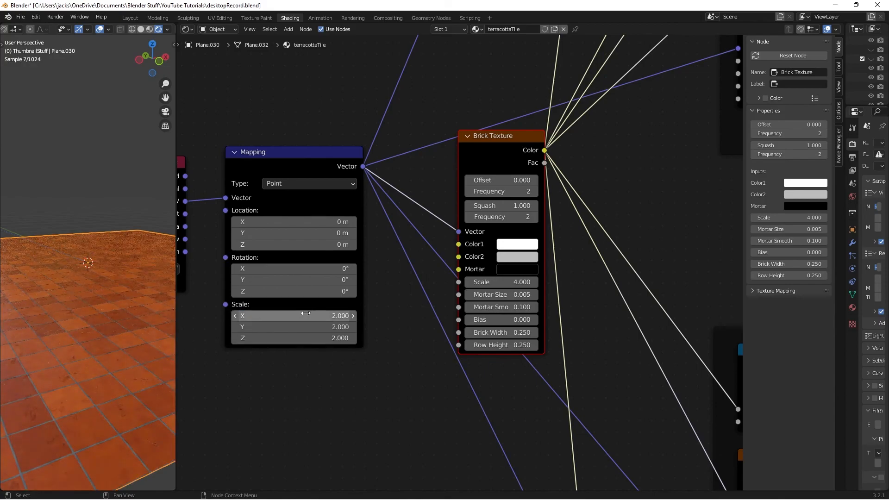
Try a Scale of 0.5 on all three axes of the Mapping node
{"action": "left_click_drag", "start_coordinate": [305, 314], "coordinate": [307, 315]}
{"action": "type", "text": "0.5"}
{"action": "key", "text": "Return"}
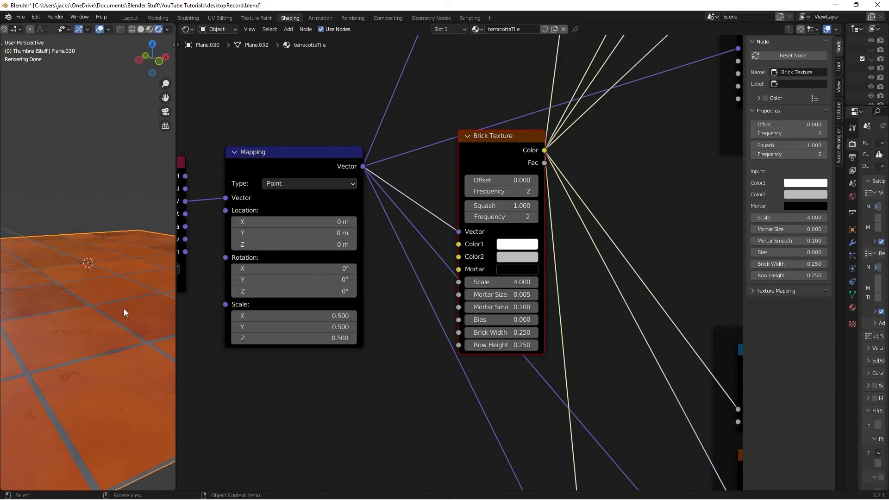
Reset the Mapping node's X, Y and Z Scale to 1
{"action": "left_click_drag", "start_coordinate": [295, 166], "coordinate": [279, 166]}
{"action": "right_click", "coordinate": [288, 167]}
{"action": "left_click_drag", "start_coordinate": [276, 165], "coordinate": [276, 161]}
{"action": "left_click_drag", "start_coordinate": [300, 318], "coordinate": [300, 339]}
{"action": "type", "text": "1"}
{"action": "key", "text": "Return"}
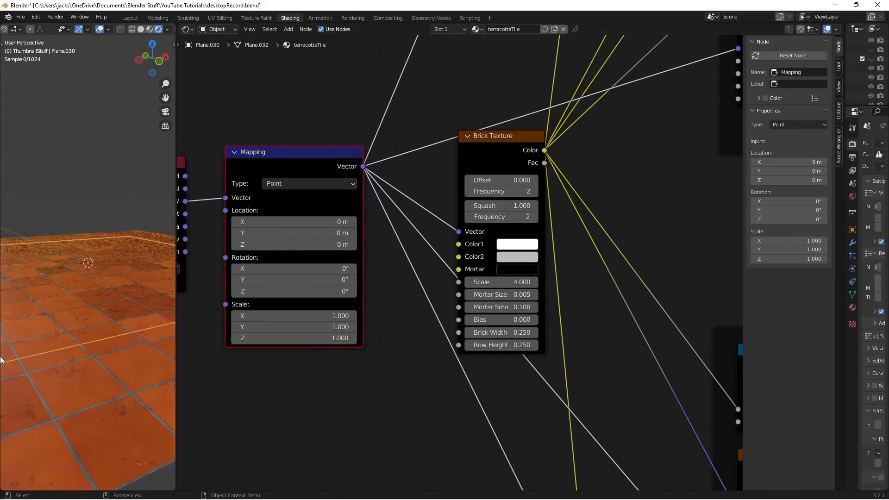
Check the tiles on the plane, save the file, and bring the whole node tree into view
{"action": "scroll", "coordinate": [72, 346], "scroll_direction": "down", "scroll_amount": 5}
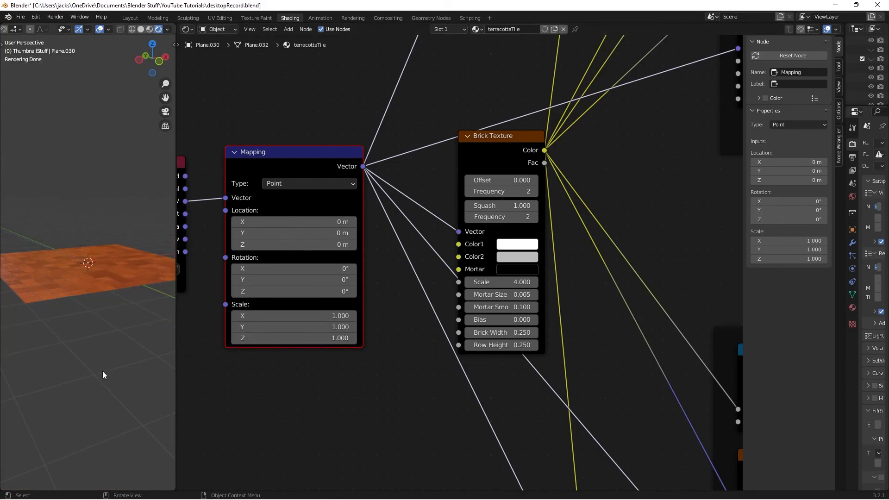
{"action": "scroll", "coordinate": [105, 299], "scroll_direction": "up", "scroll_amount": 6}
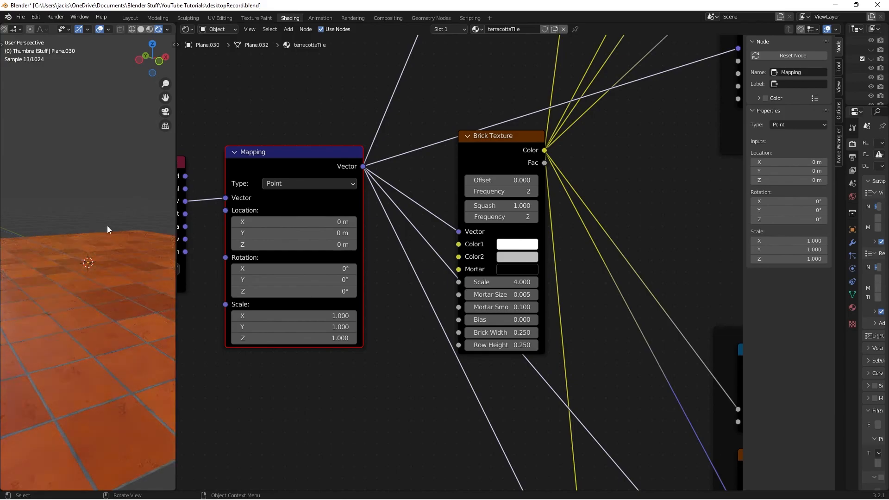
{"action": "key", "text": "ctrl+s"}
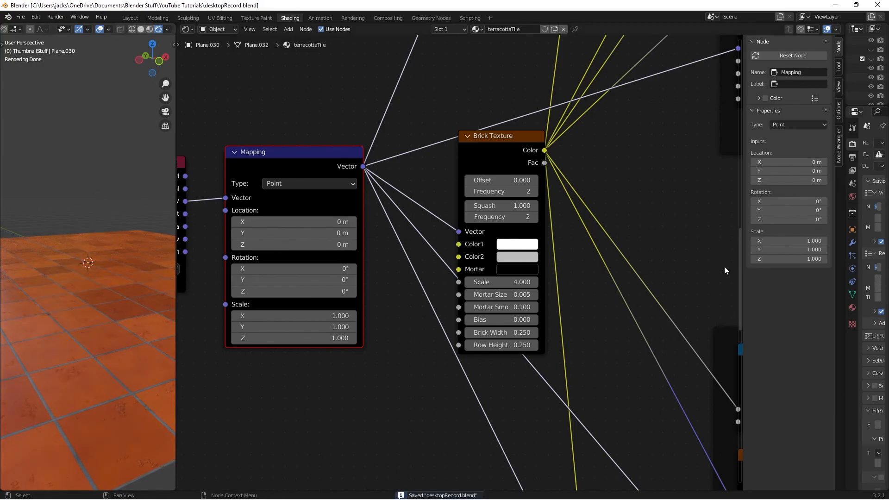
{"action": "scroll", "coordinate": [635, 260], "scroll_direction": "down", "scroll_amount": 5}
{"action": "middle_click_drag", "start_coordinate": [636, 260], "coordinate": [542, 246]}
{"action": "scroll", "coordinate": [542, 246], "scroll_direction": "down", "scroll_amount": 4}
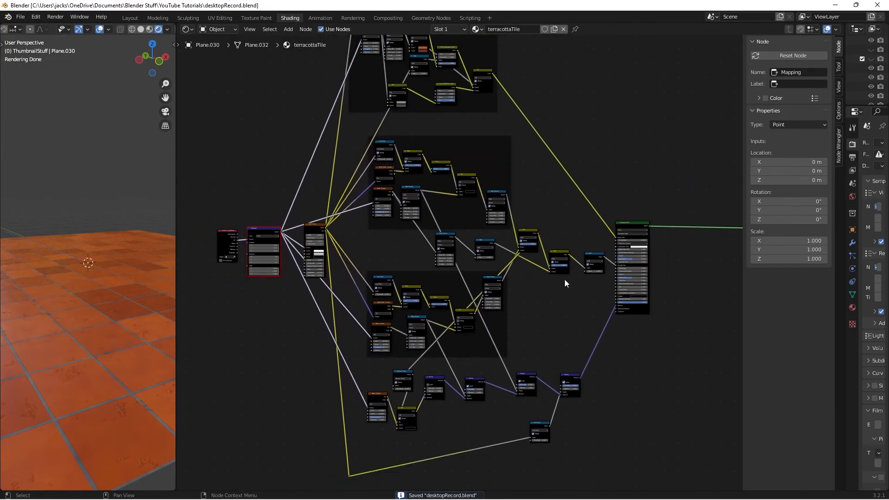